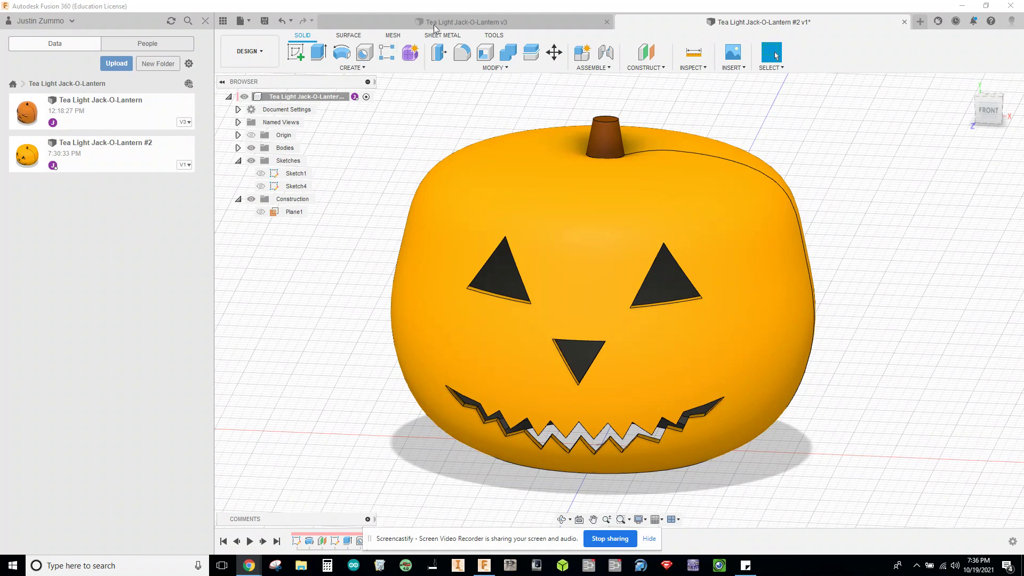
# - View the finished Tea Light Jack-O-Lantern v3 design, and return to the Tea Light Jack-O-Lantern #2 design
pyautogui.click(435, 23)
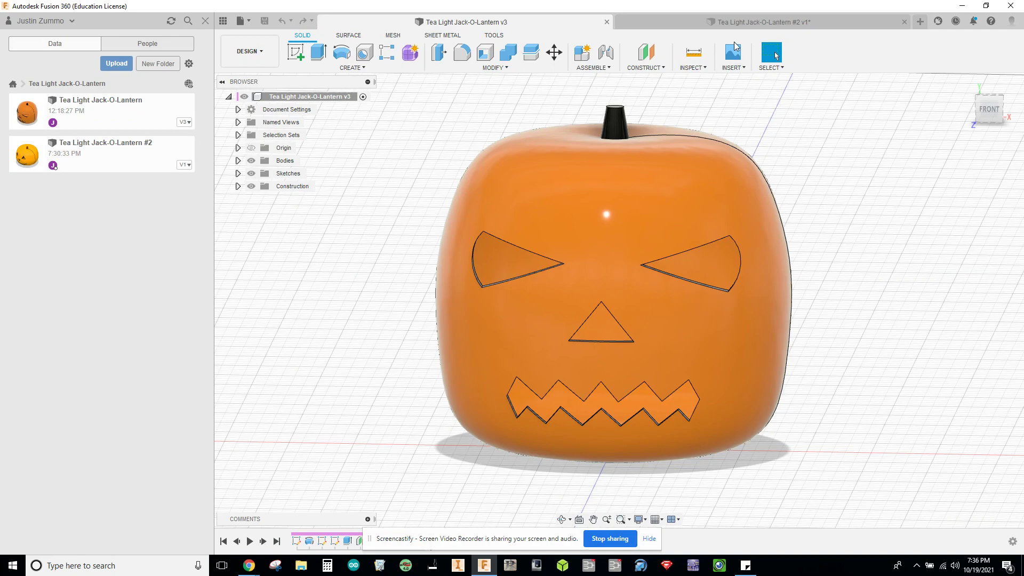
pyautogui.click(752, 22)
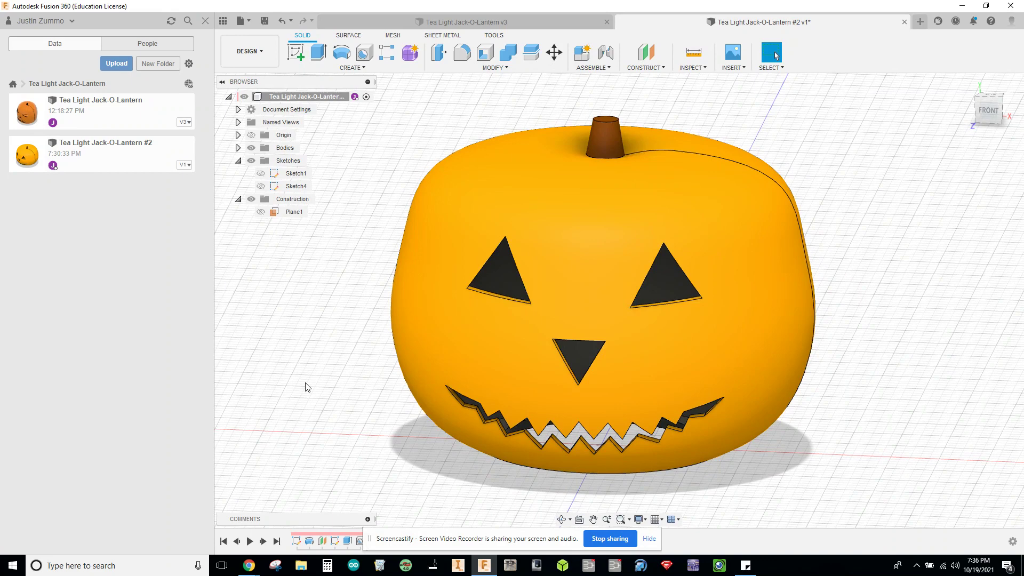
pyautogui.click(648, 538)
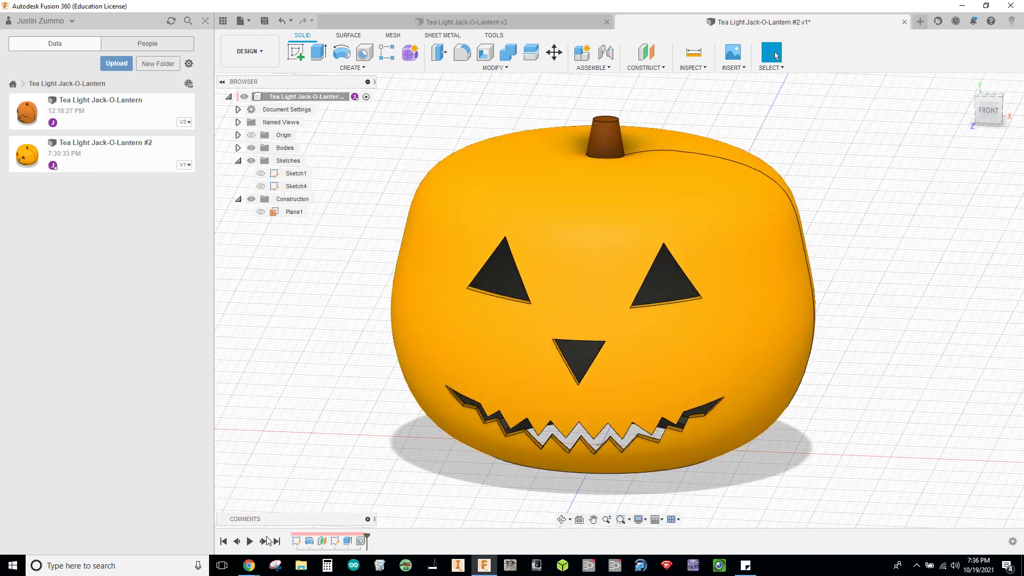
# - Roll the timeline back to the start, advance to the first feature and show the pumpkin profile in Sketch1
pyautogui.click(222, 541)
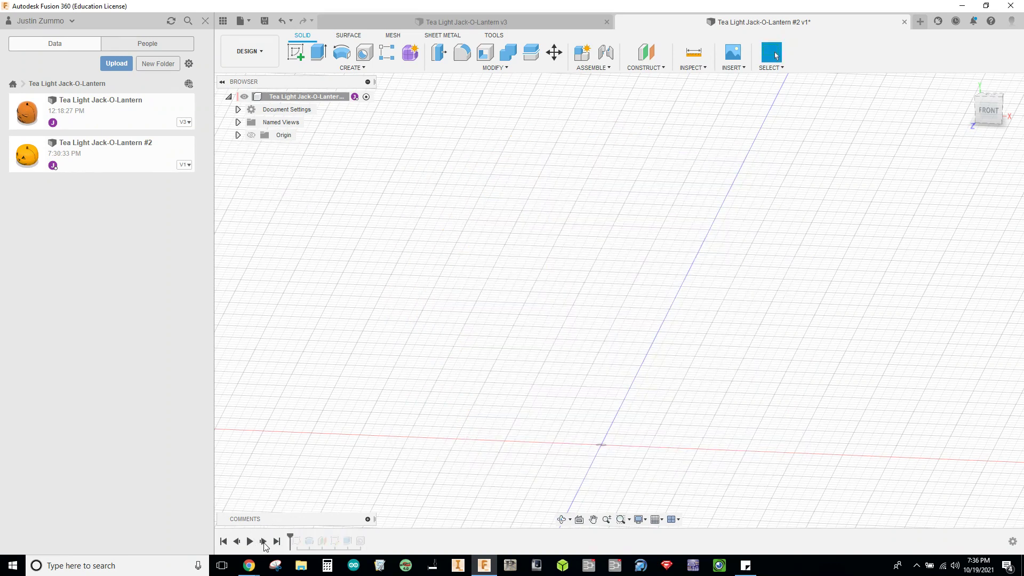
pyautogui.click(263, 541)
pyautogui.click(261, 161)
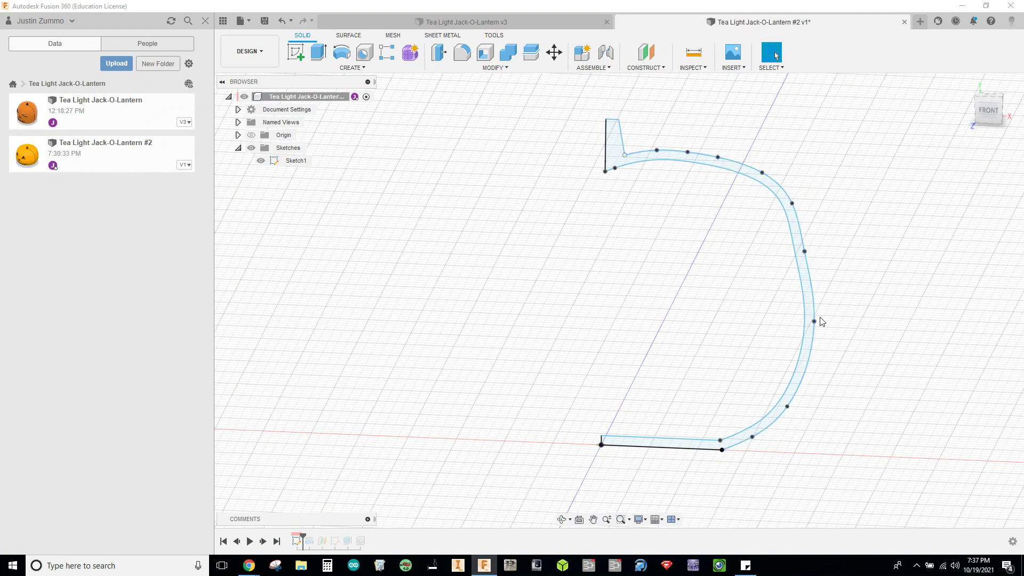
# - Advance the timeline through the revolved pumpkin body and the construction plane, and examine the plane's position in front of the body
pyautogui.click(265, 542)
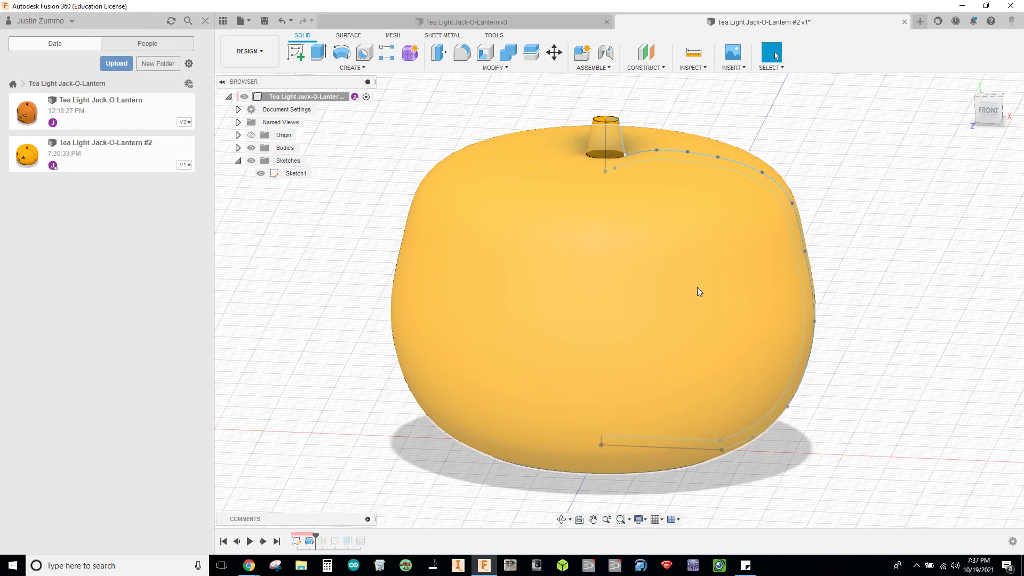
pyautogui.click(263, 541)
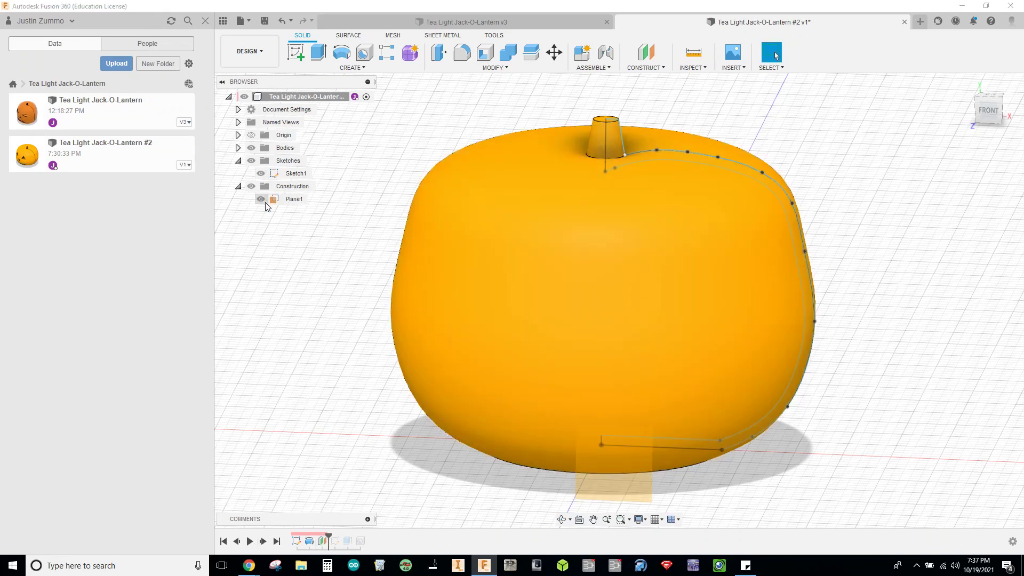
pyautogui.moveTo(868, 249)
pyautogui.keyDown('shift'); pyautogui.mouseDown(button='middle')
pyautogui.moveTo(809, 250)
pyautogui.moveTo(818, 251)
pyautogui.mouseUp(button='middle'); pyautogui.keyUp('shift')
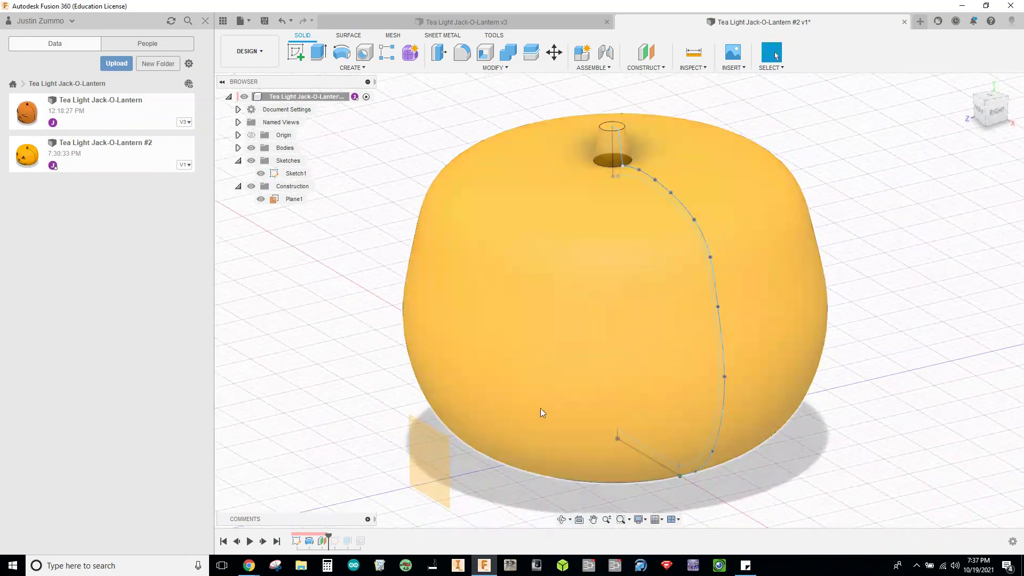
pyautogui.click(445, 463)
pyautogui.press('Escape')
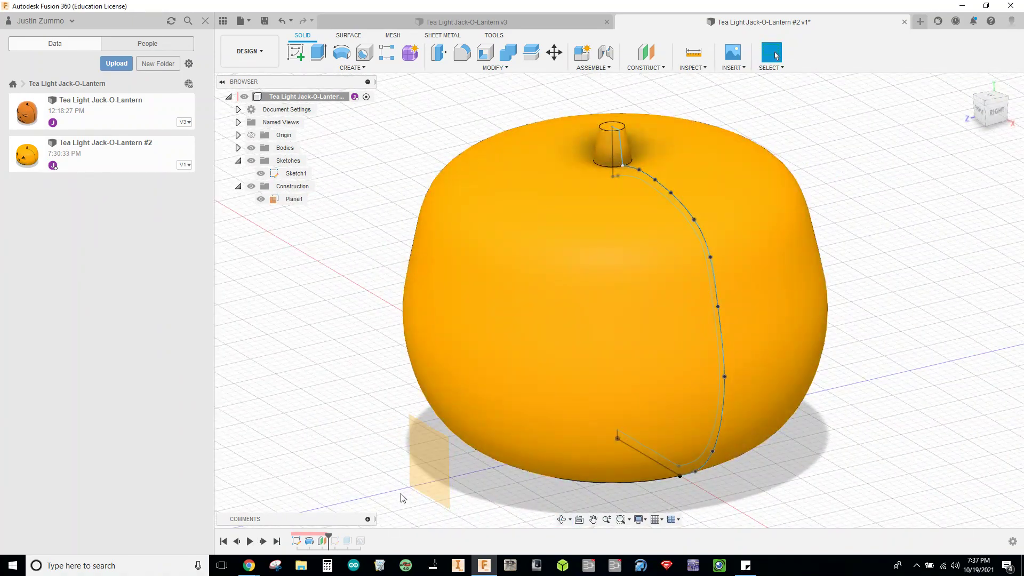
# - Advance the timeline to the face sketch, show Sketch4 and examine it from the front
pyautogui.click(263, 541)
pyautogui.click(261, 213)
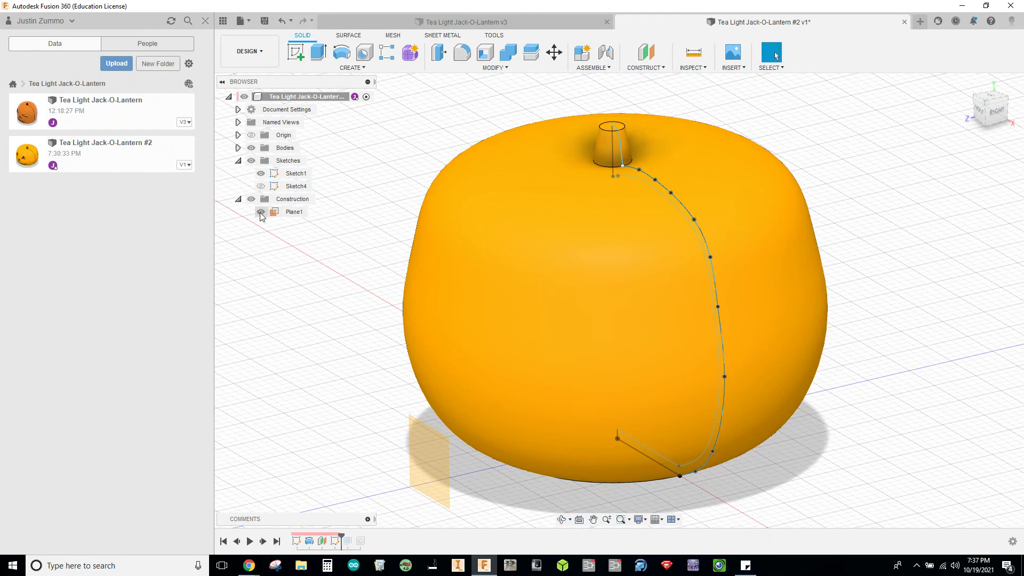
pyautogui.click(261, 186)
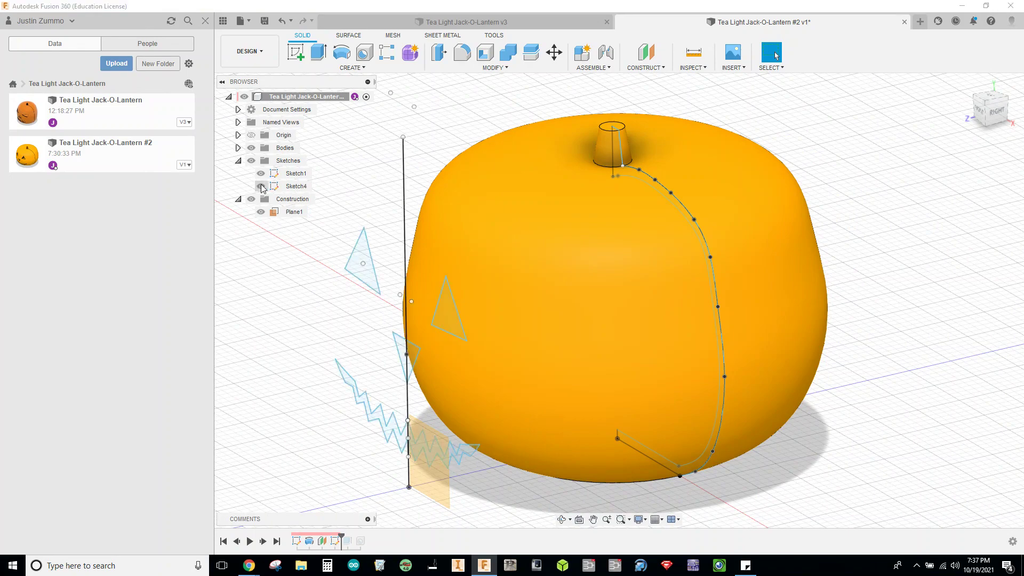
pyautogui.keyDown('shift'); pyautogui.moveTo(846, 338); pyautogui.dragTo(893, 329, button='middle'); pyautogui.keyUp('shift')
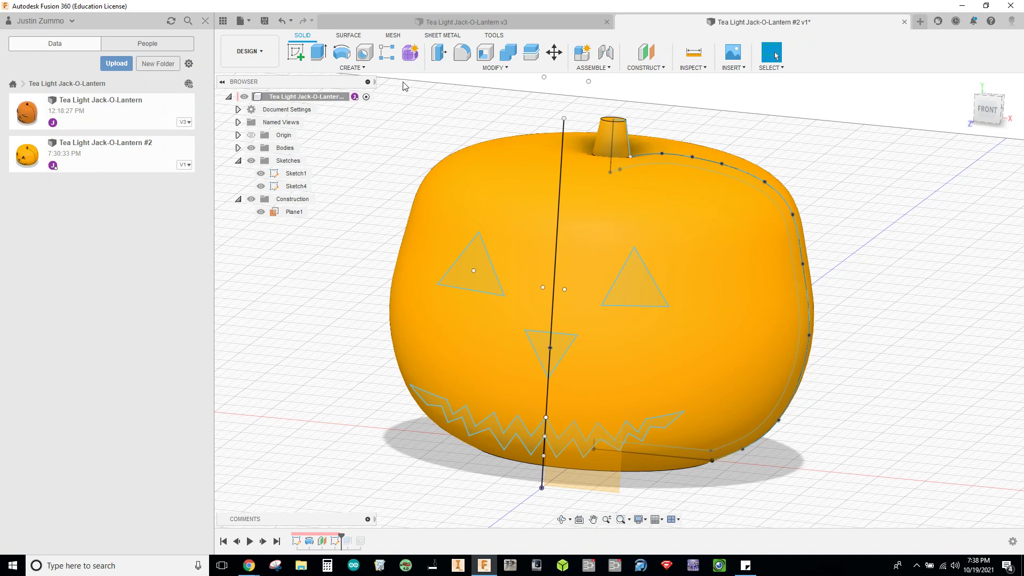
pyautogui.click(352, 68)
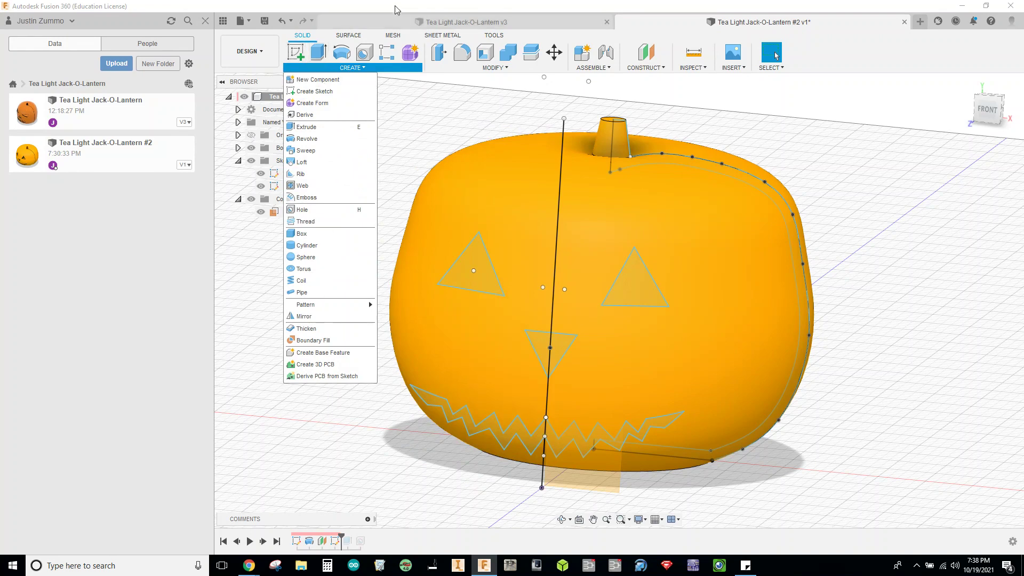
pyautogui.click(715, 22)
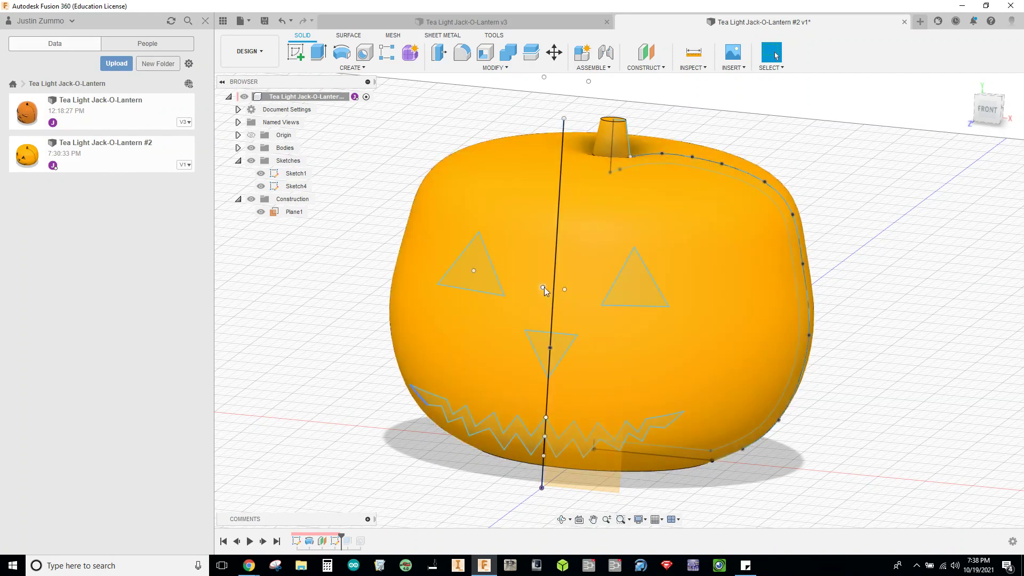
pyautogui.click(984, 109)
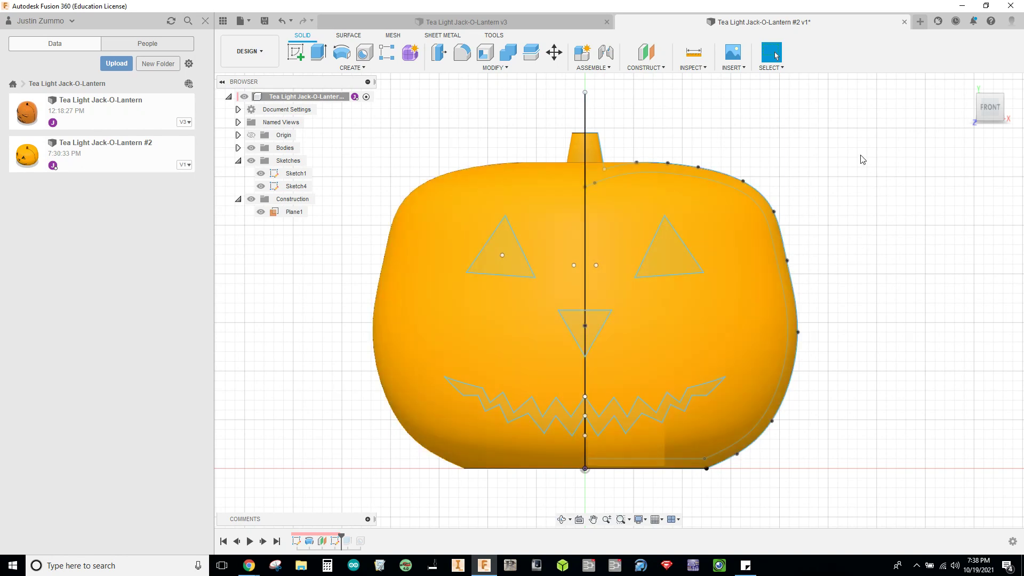
# - Advance the timeline to the cut for the face and examine the eye, nose and mouth openings from an angle
pyautogui.click(263, 541)
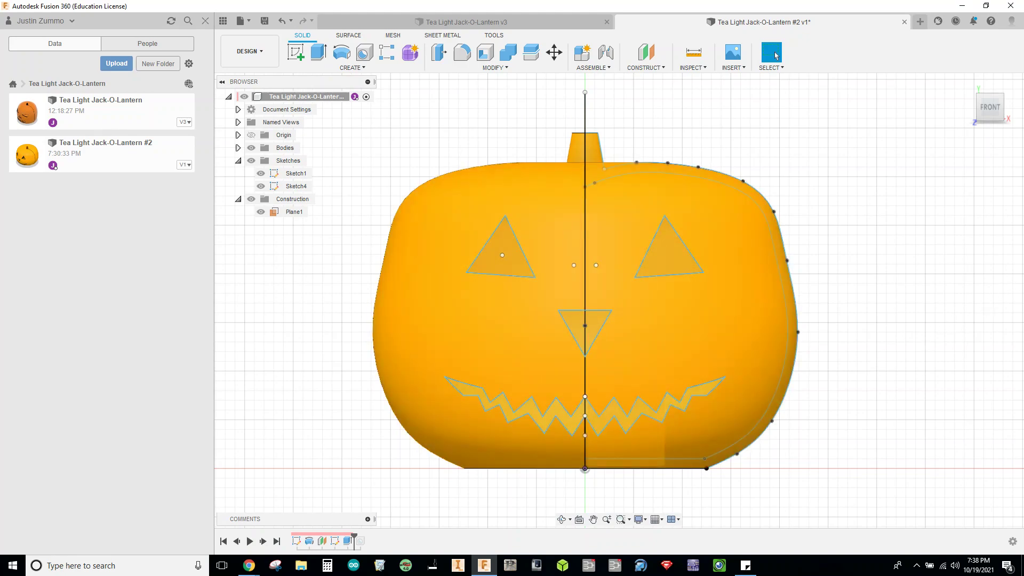
pyautogui.keyDown('shift'); pyautogui.moveTo(880, 289); pyautogui.dragTo(846, 302, button='middle'); pyautogui.keyUp('shift')
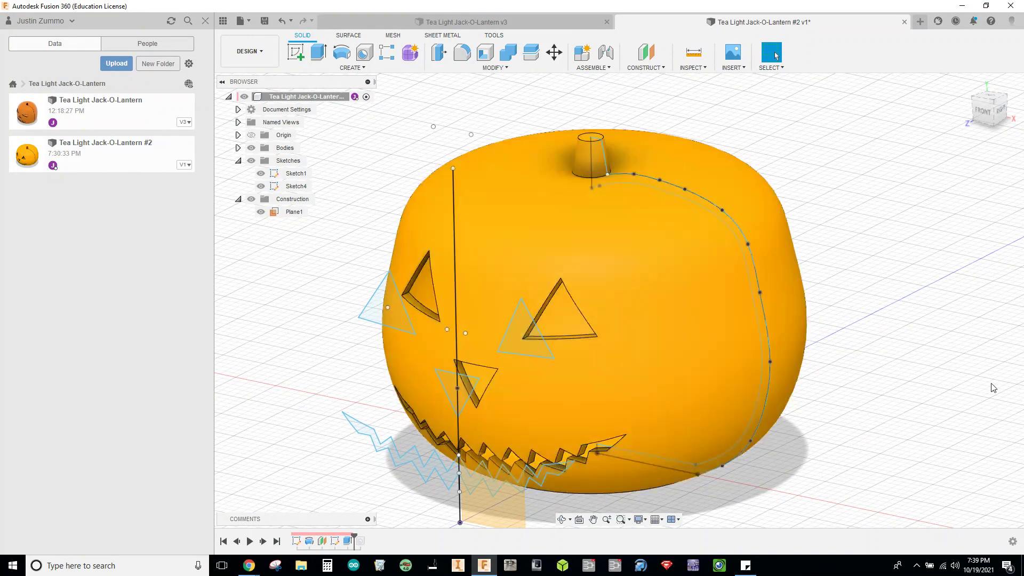
pyautogui.moveTo(995, 367); pyautogui.dragTo(992, 336, button='middle')
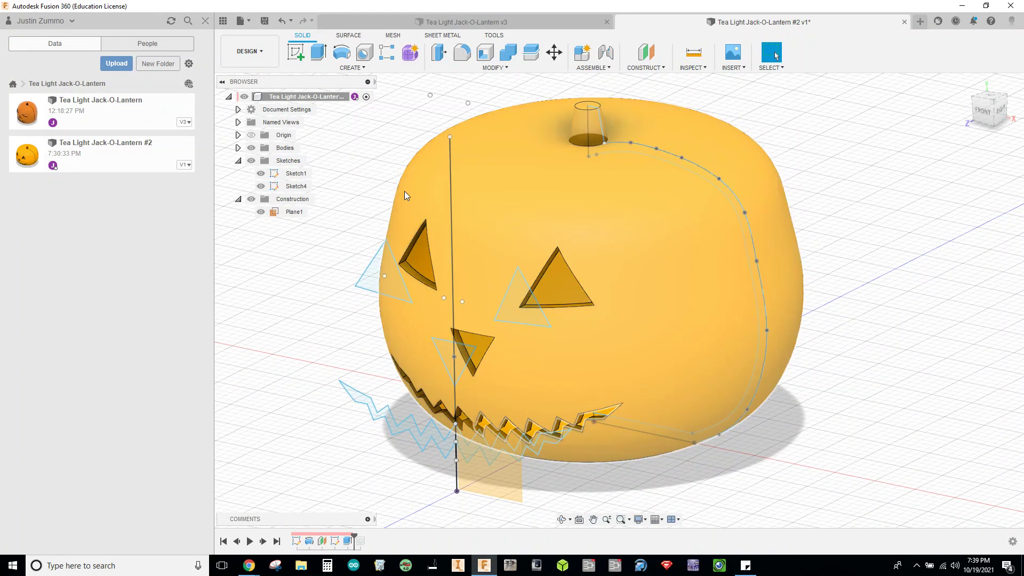
# - Advance the timeline to the final feature and examine the finished pumpkin from underneath and from the front
pyautogui.click(263, 540)
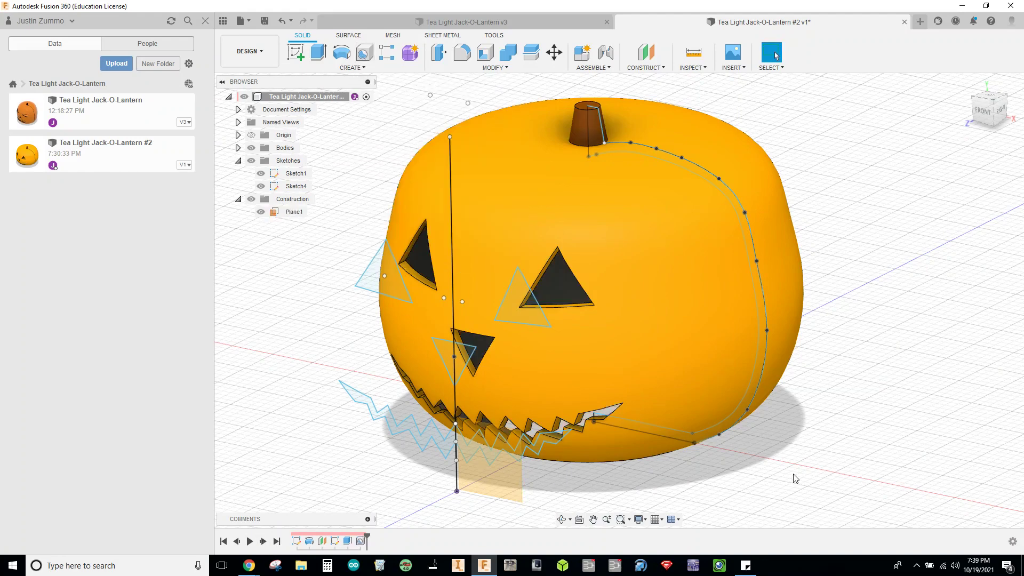
pyautogui.keyDown('shift'); pyautogui.moveTo(794, 478); pyautogui.dragTo(823, 231, button='middle'); pyautogui.keyUp('shift')
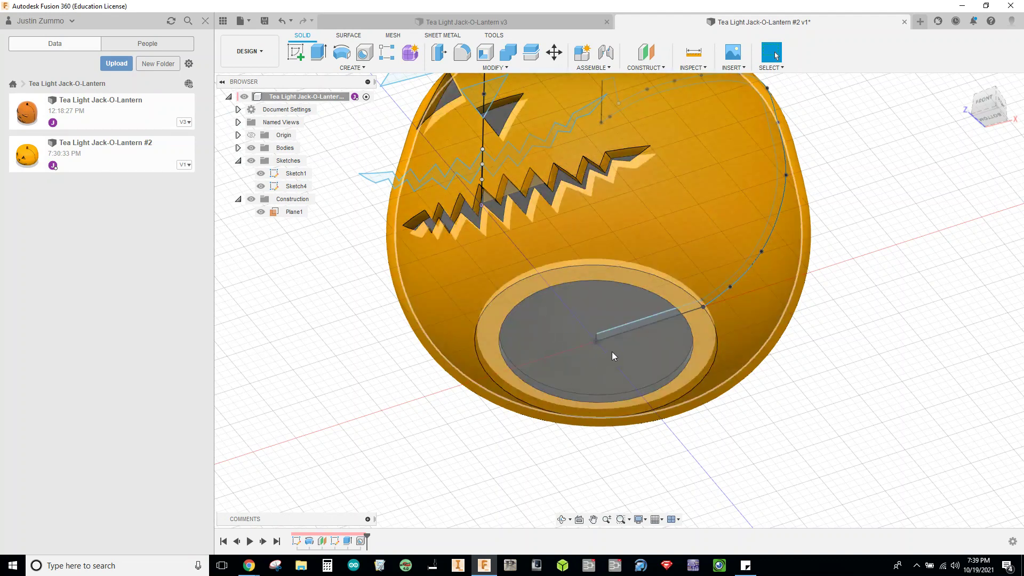
pyautogui.keyDown('shift'); pyautogui.moveTo(612, 351); pyautogui.dragTo(853, 295, button='middle'); pyautogui.keyUp('shift')
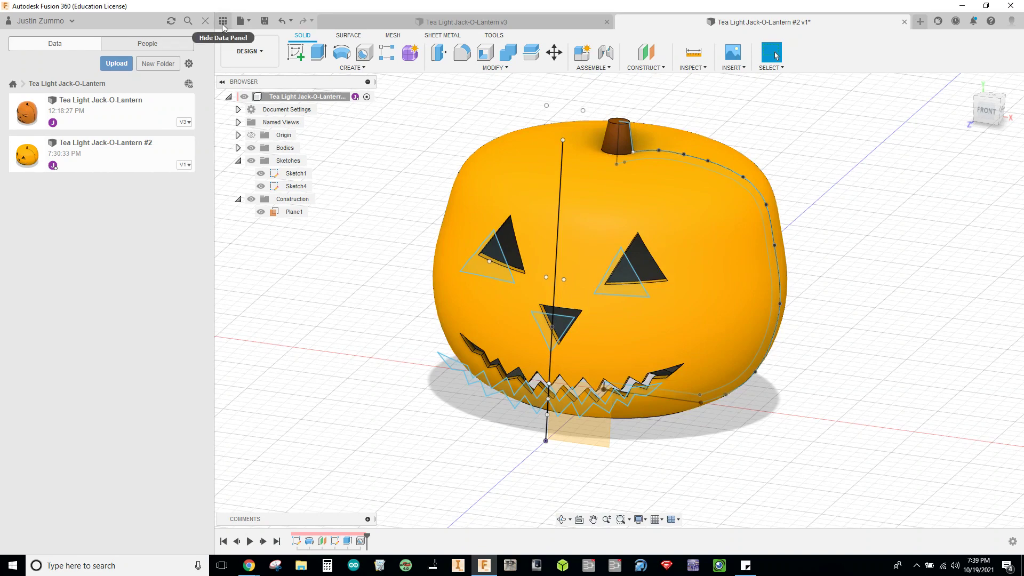
# - Create a new design and start a sketch on the front plane
pyautogui.click(246, 22)
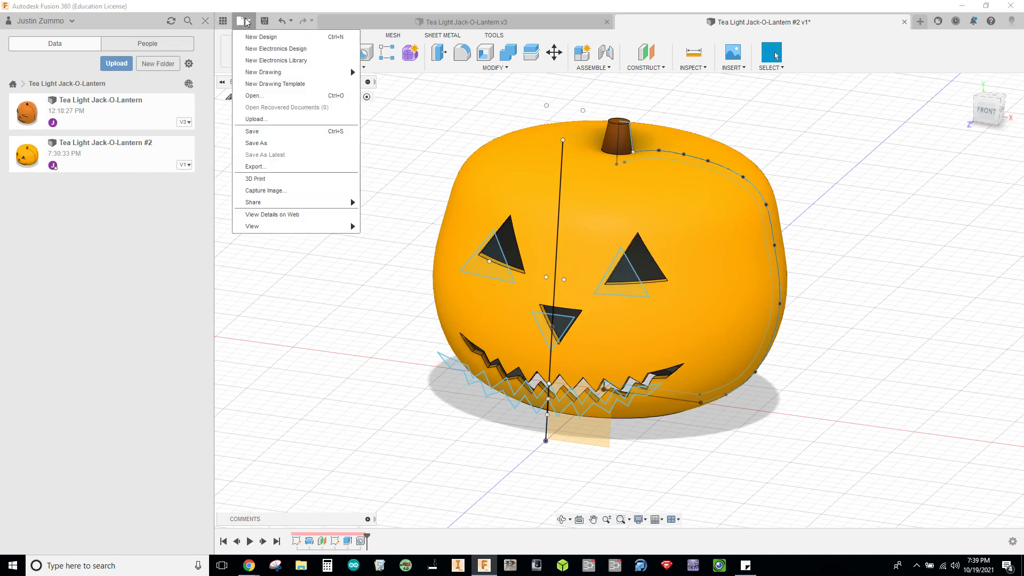
pyautogui.click(292, 39)
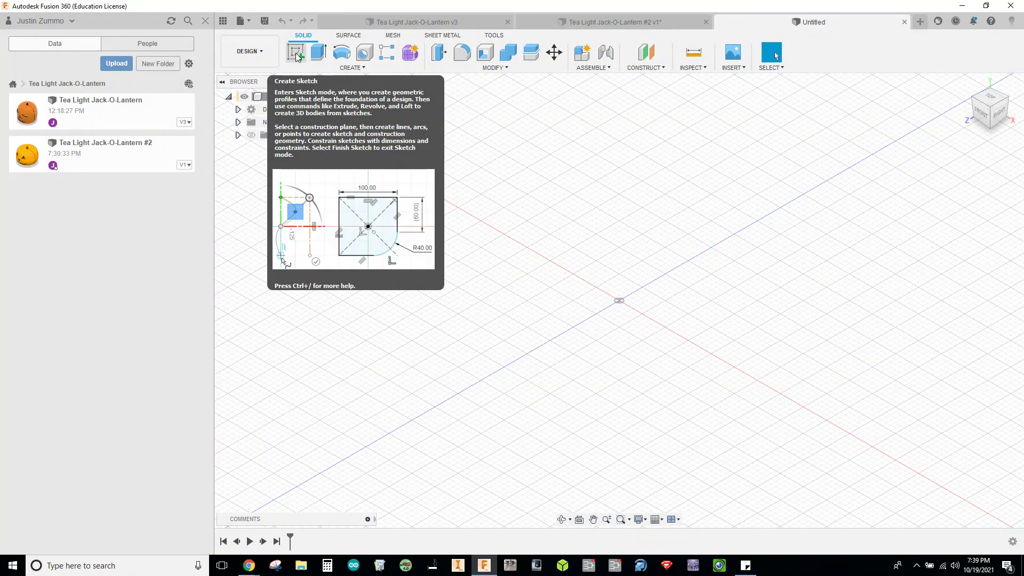
pyautogui.click(296, 52)
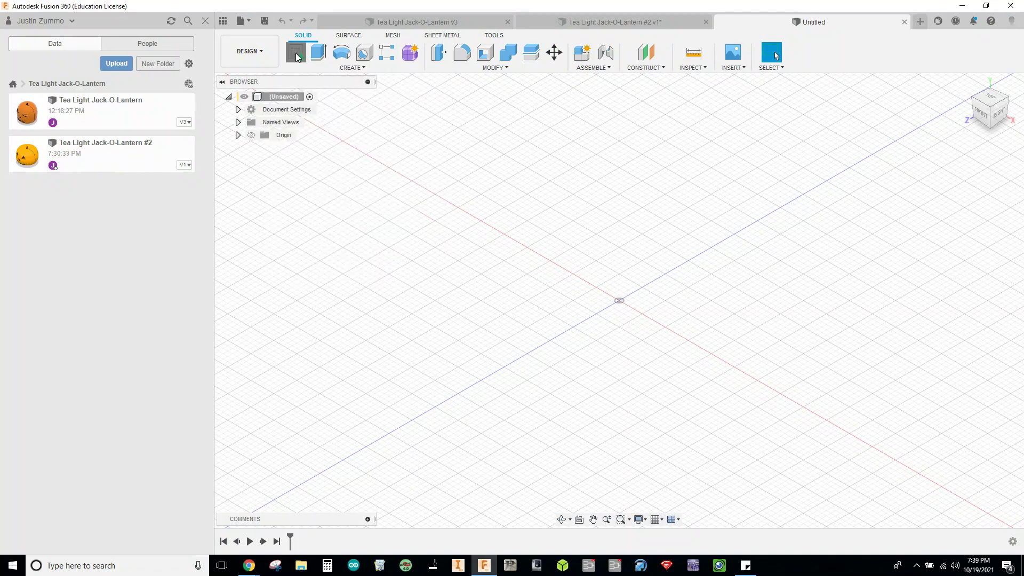
pyautogui.click(637, 277)
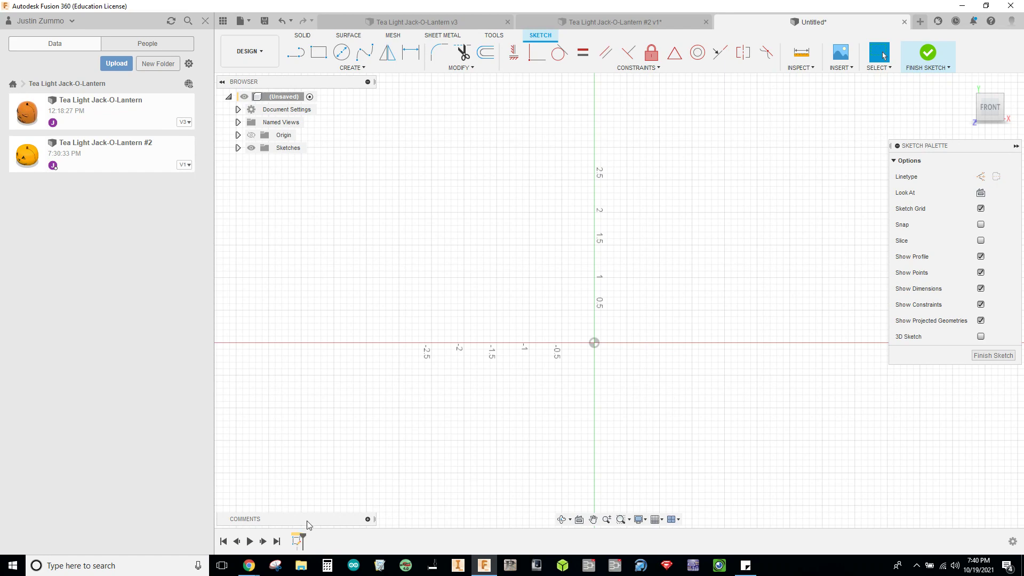
# - Open Sketch1 in the Tea Light Jack-O-Lantern #2 design to check the profile dimensions, and return to the new untitled design
pyautogui.click(592, 23)
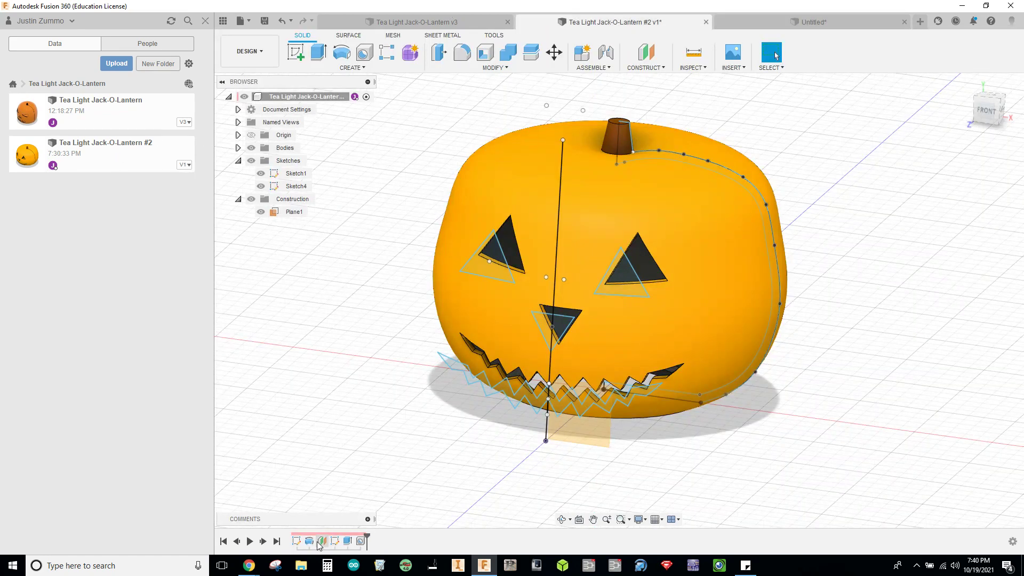
pyautogui.doubleClick(291, 175)
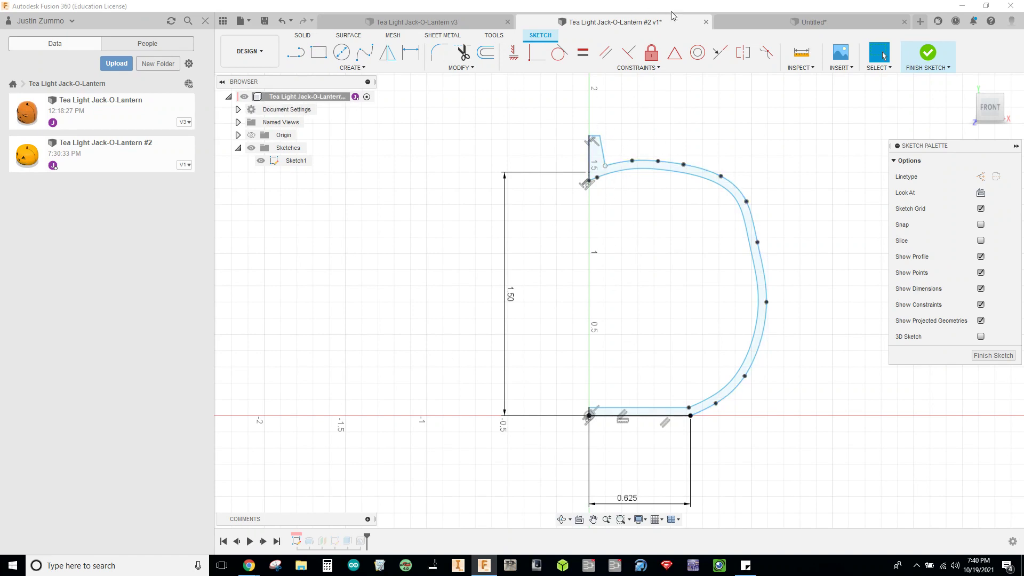
pyautogui.click(737, 17)
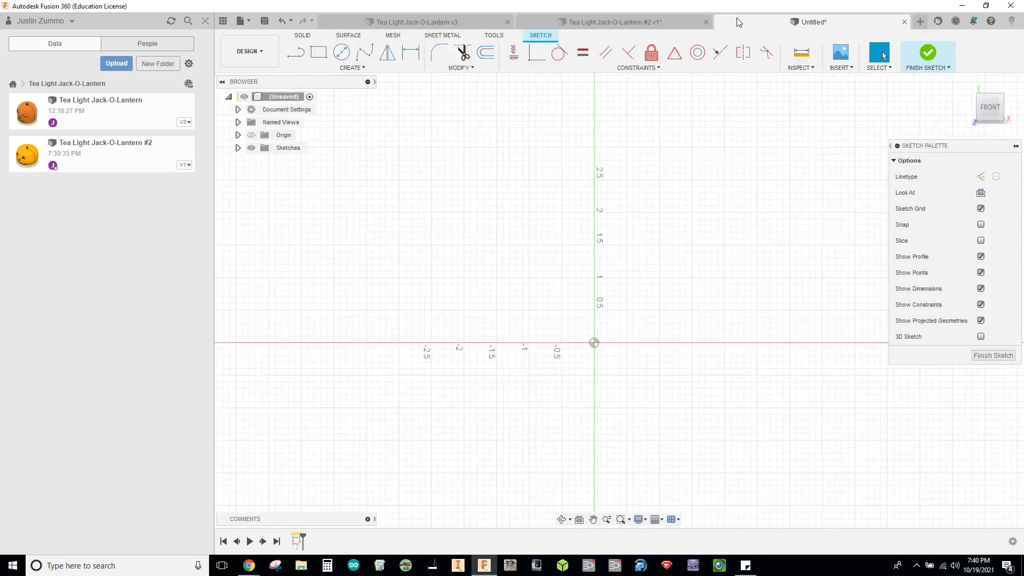
# - Draw a vertical line 1.5 in long upward from the origin
pyautogui.click(302, 56)
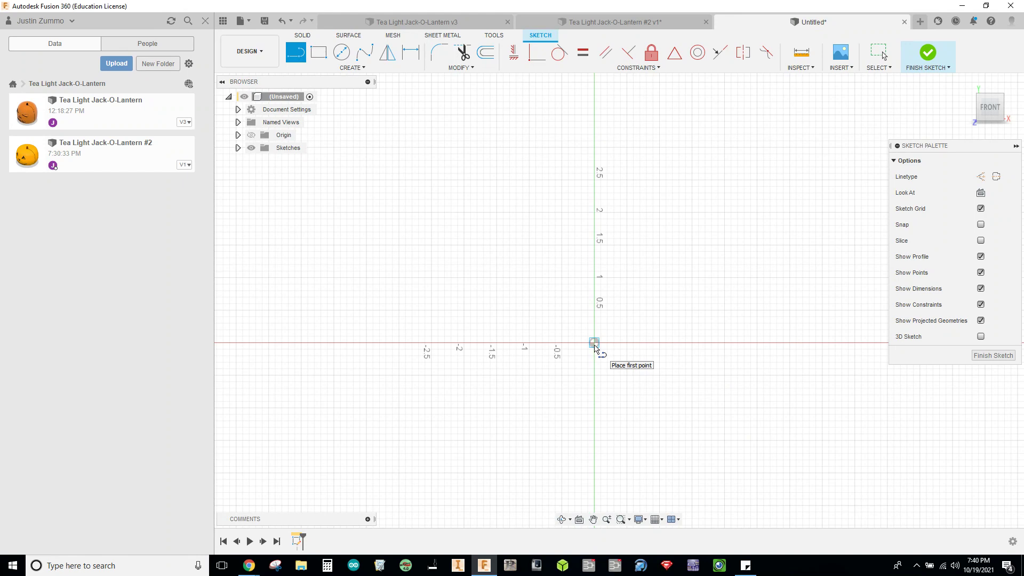
pyautogui.click(595, 343)
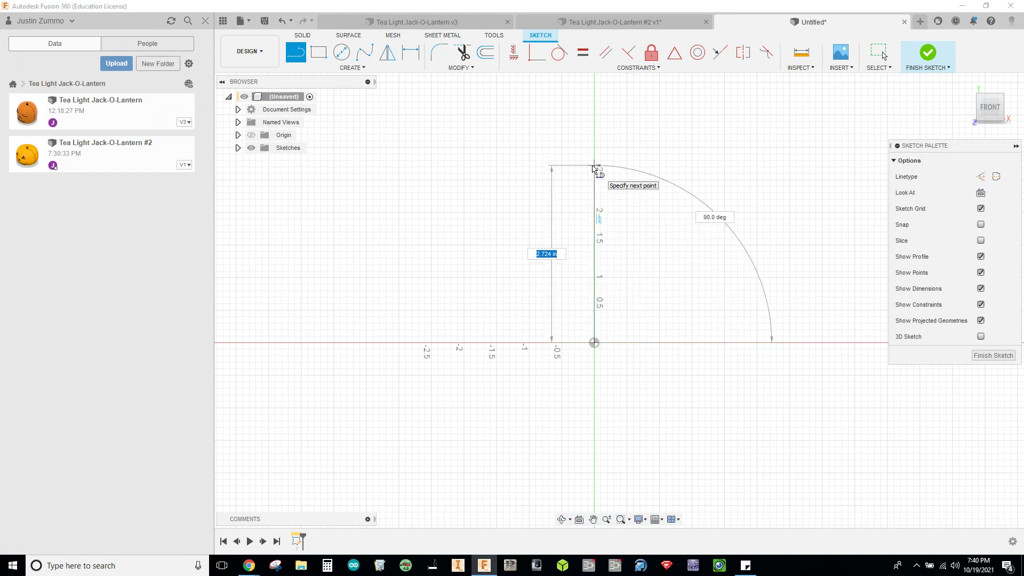
pyautogui.write('1.5')
pyautogui.press('Tab')
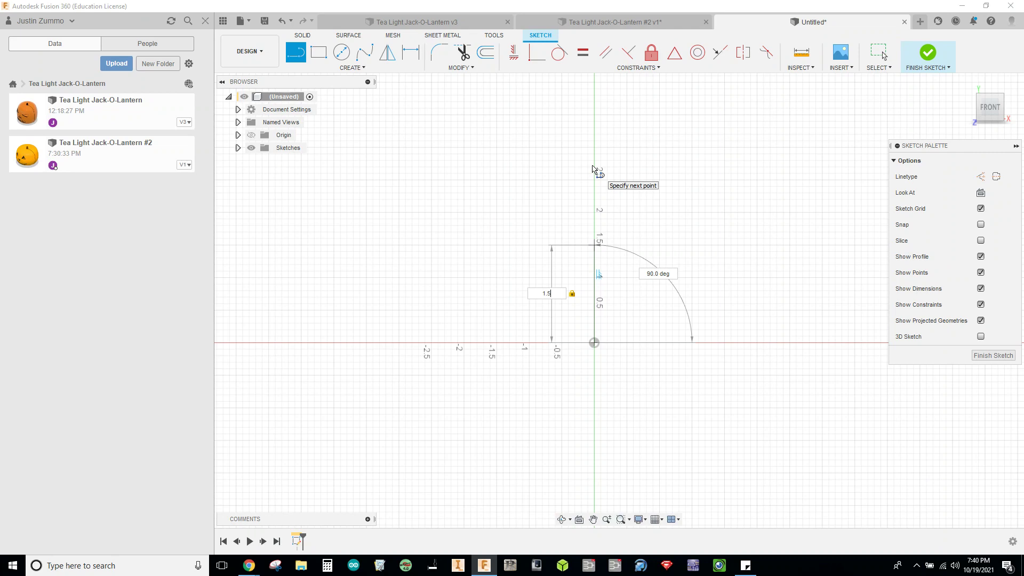
pyautogui.click(597, 170)
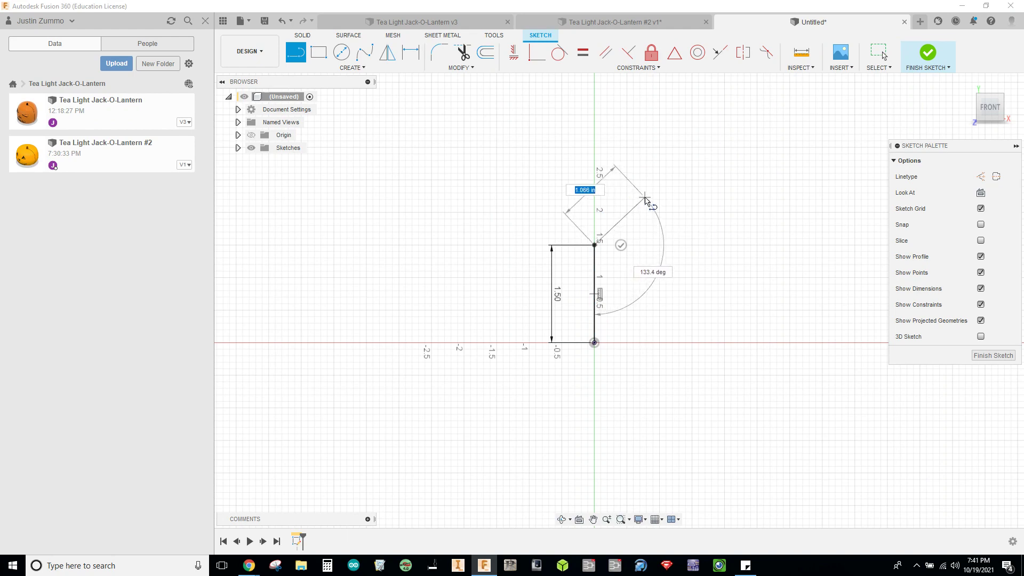
pyautogui.press('Escape')
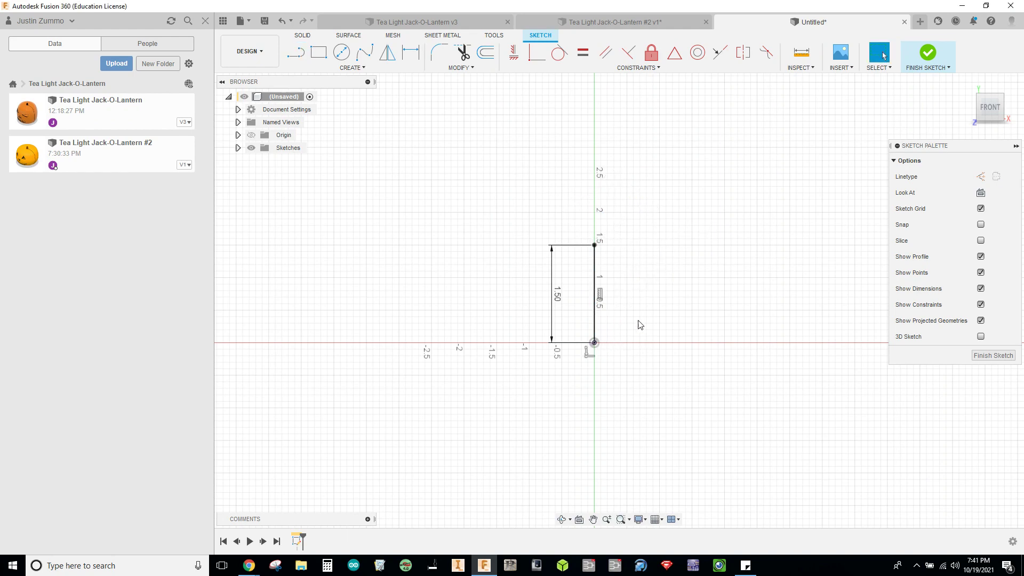
# - Draw a horizontal line 0.625 in long from the origin along the positive X axis and place its dimension below it
pyautogui.click(295, 55)
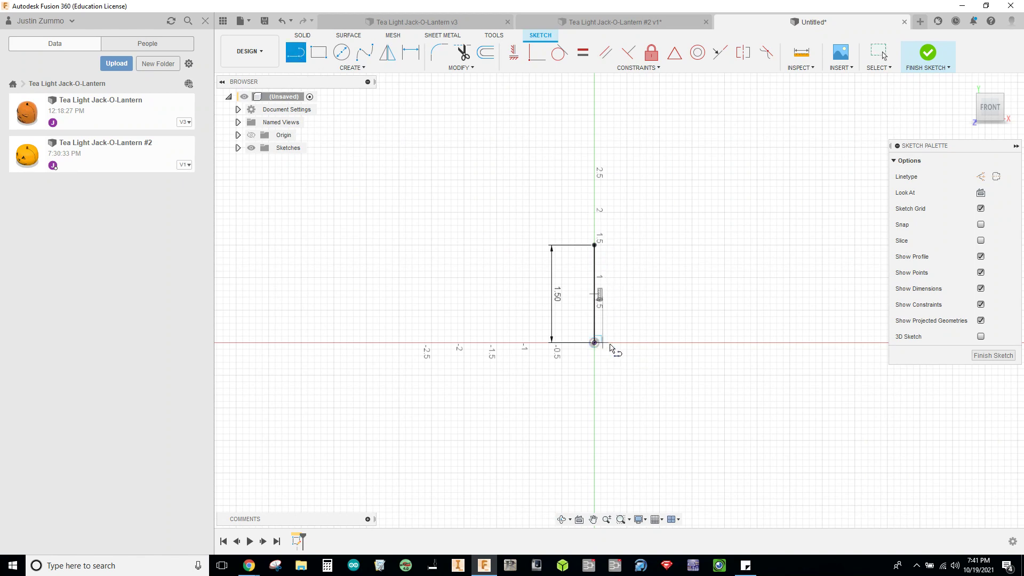
pyautogui.click(594, 342)
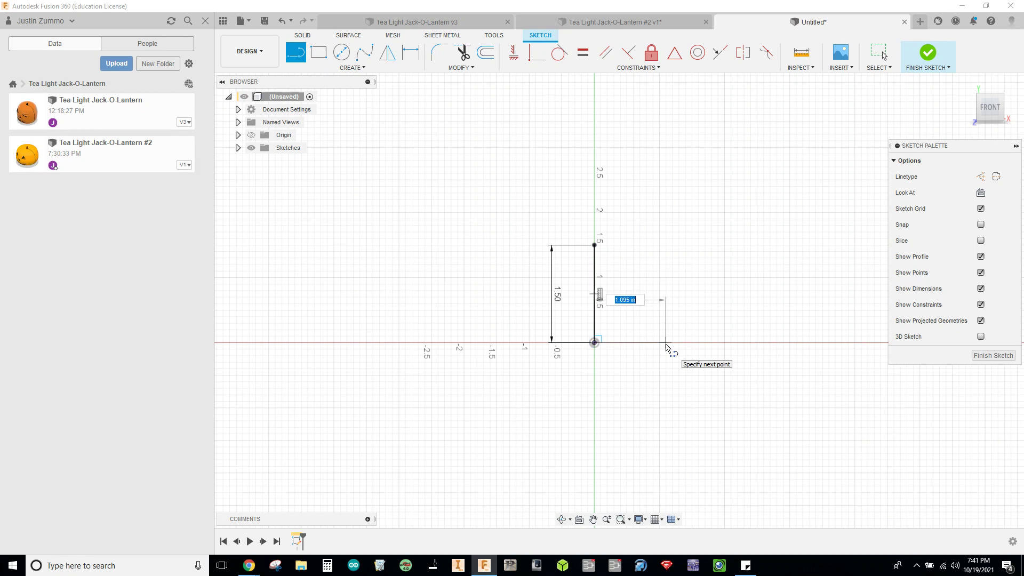
pyautogui.write('0.625')
pyautogui.press('Tab')
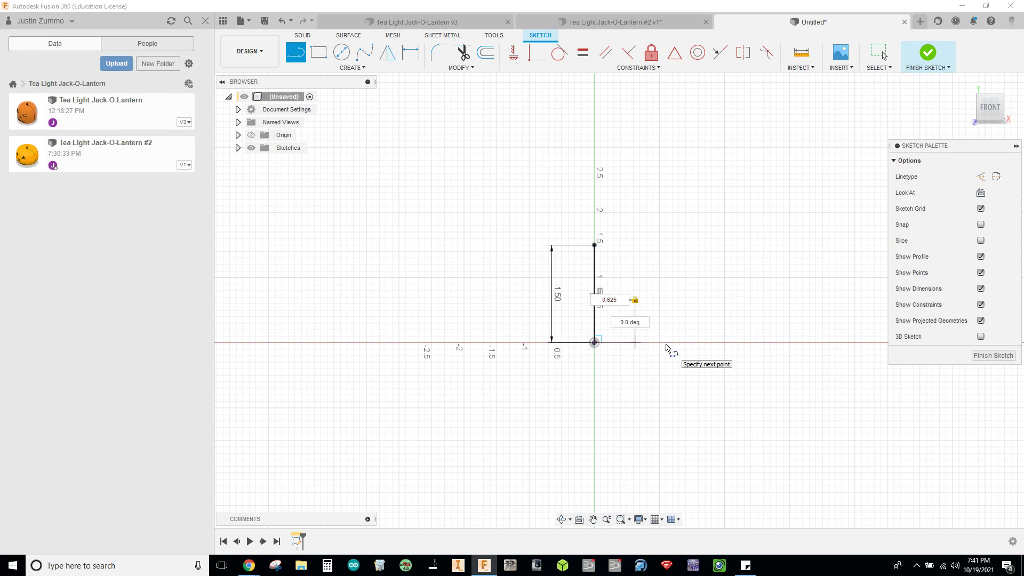
pyautogui.press('Return')
pyautogui.press('Escape')
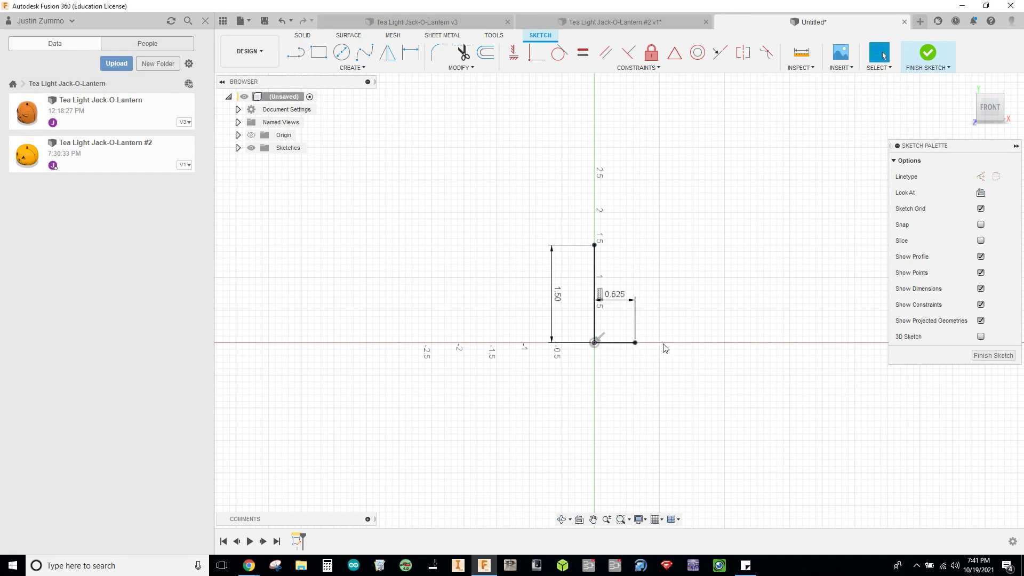
pyautogui.scroll(4, 665, 348)
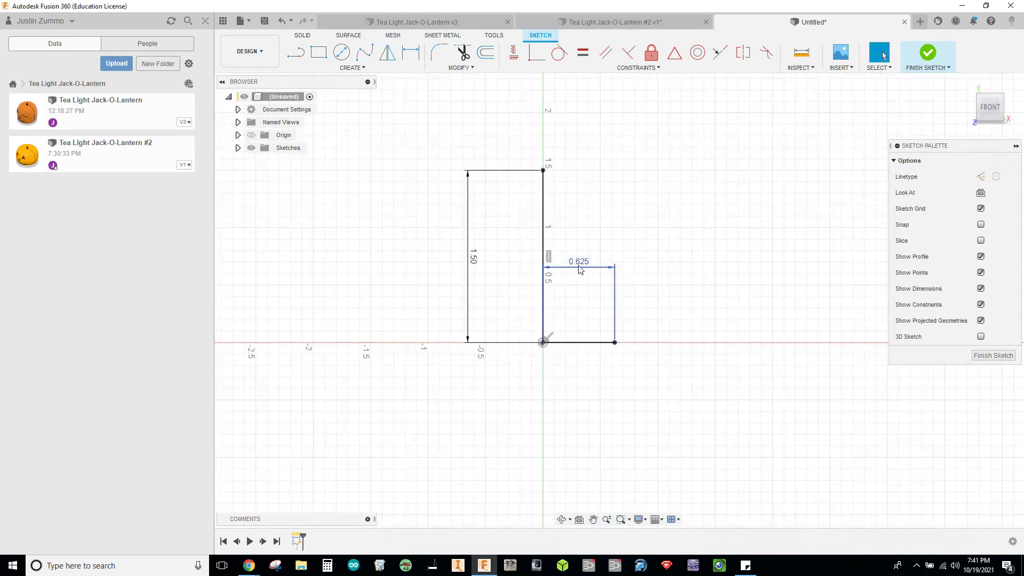
pyautogui.moveTo(581, 269); pyautogui.dragTo(580, 385)
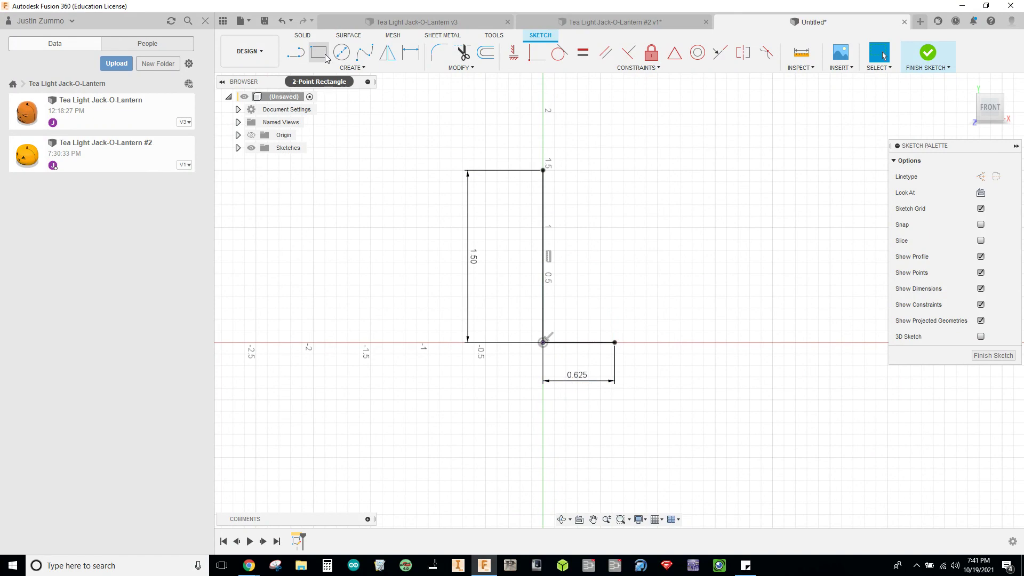
# - Draw a fit point spline from the upper end of the vertical line, bulging outward, to the outer end of the 0.625 in base line
pyautogui.click(362, 56)
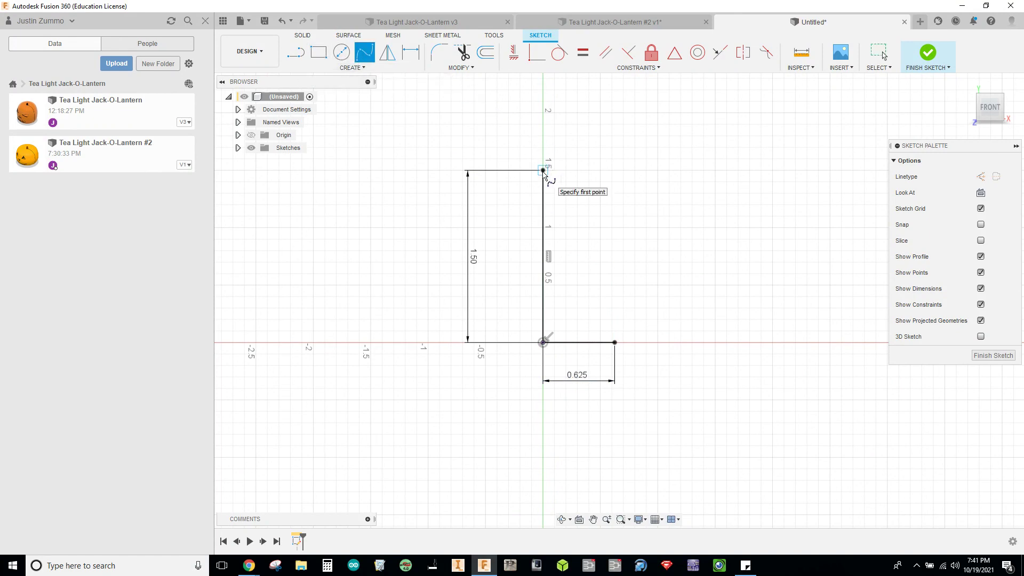
pyautogui.click(542, 171)
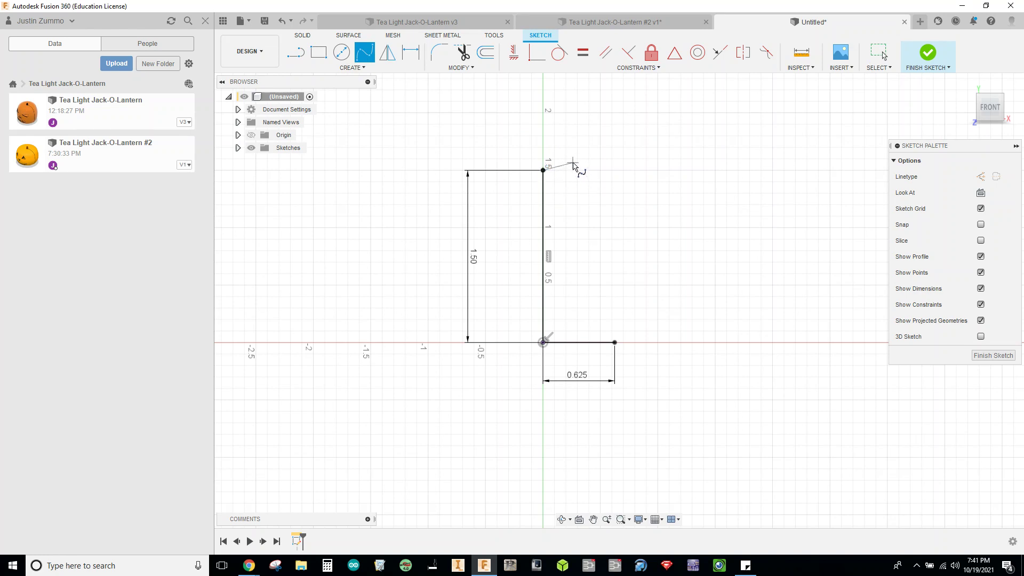
pyautogui.click(569, 161)
pyautogui.click(611, 154)
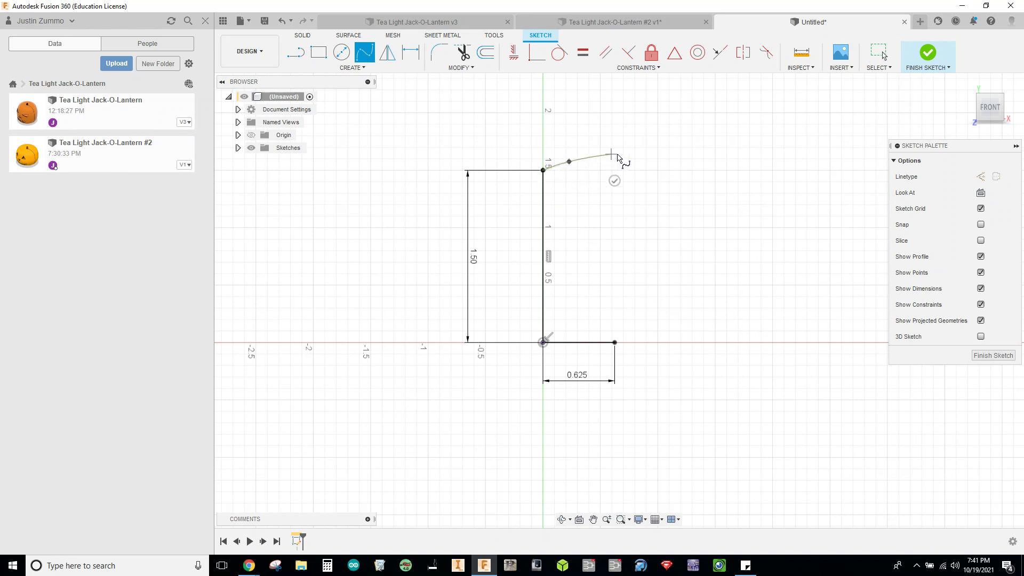
pyautogui.click(648, 162)
pyautogui.click(664, 185)
pyautogui.click(665, 215)
pyautogui.click(647, 256)
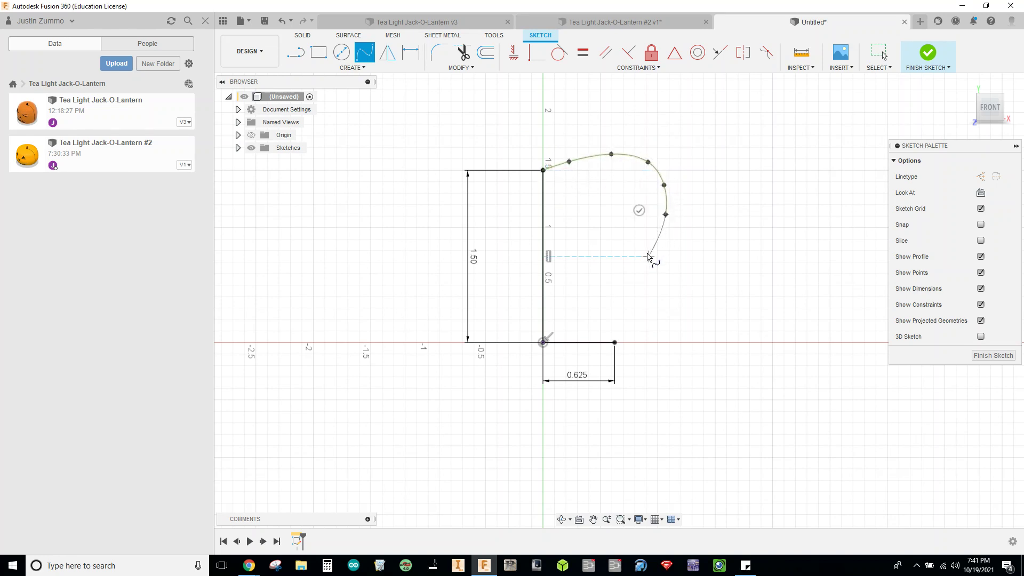
pyautogui.click(637, 295)
pyautogui.click(630, 324)
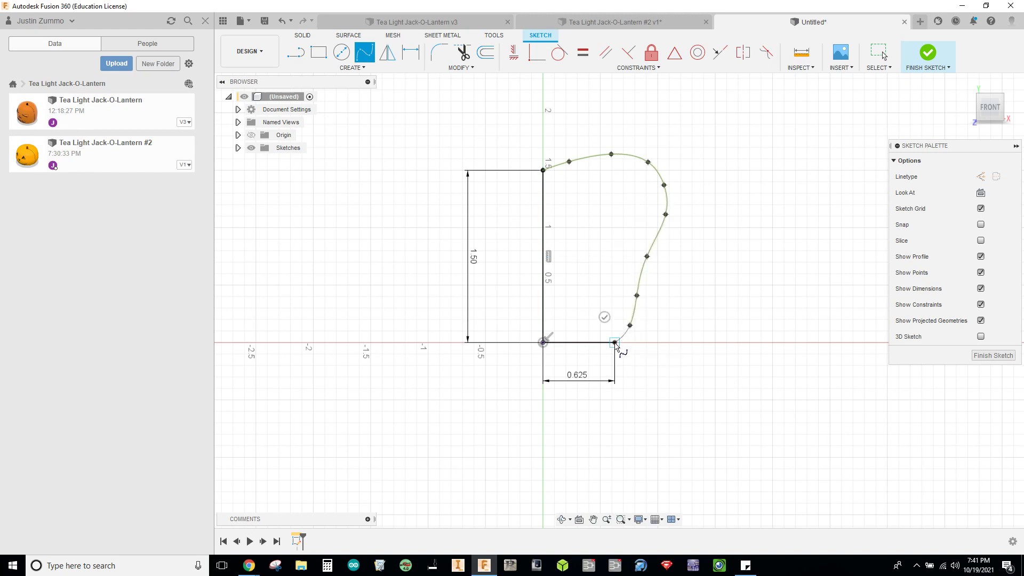
pyautogui.click(615, 343)
pyautogui.click(600, 320)
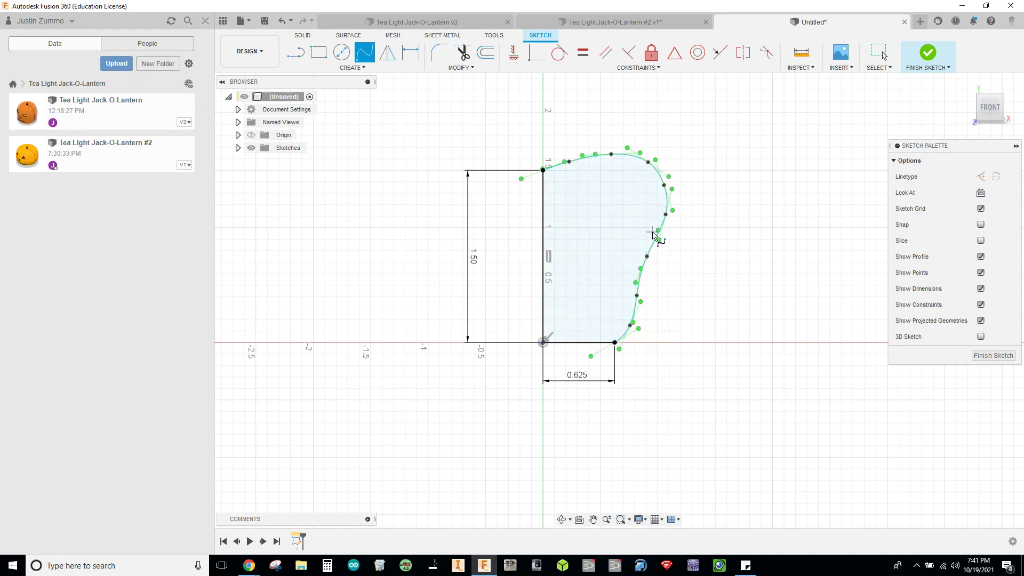
pyautogui.click(630, 326)
pyautogui.press('Escape')
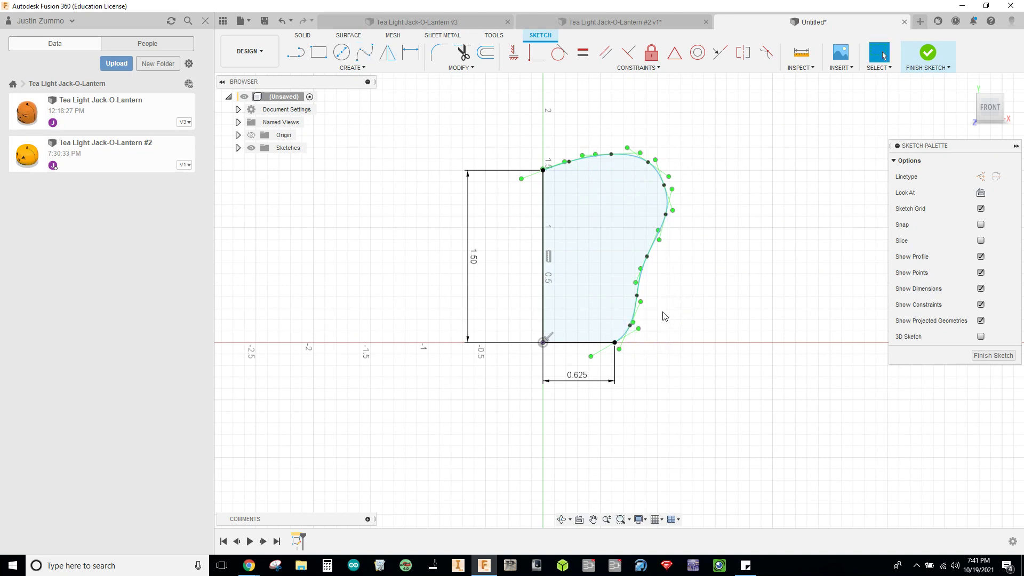
# - Reshape the spline's fit points into a rounded pumpkin profile with full sides and a shallow dip near the vertical axis
pyautogui.moveTo(629, 327); pyautogui.dragTo(668, 295)
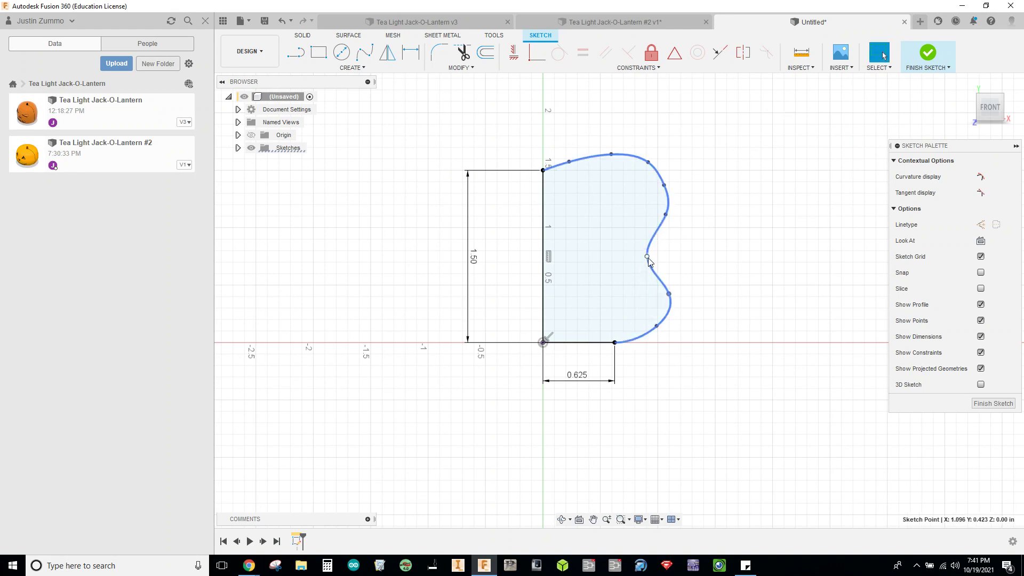
pyautogui.moveTo(647, 256); pyautogui.dragTo(670, 257)
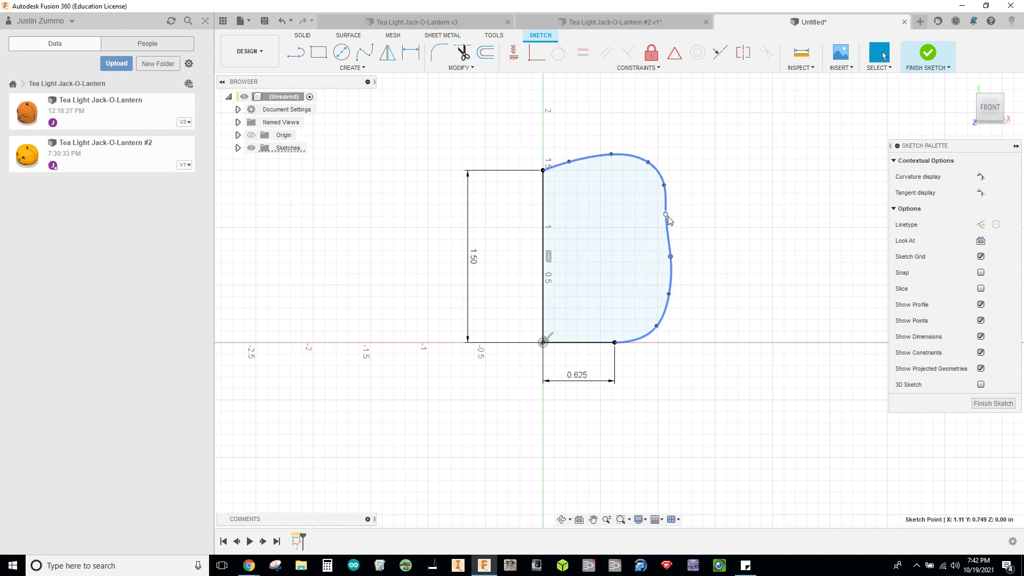
pyautogui.moveTo(665, 215); pyautogui.dragTo(674, 221)
pyautogui.moveTo(664, 186); pyautogui.dragTo(582, 177)
pyautogui.moveTo(598, 143); pyautogui.dragTo(574, 169)
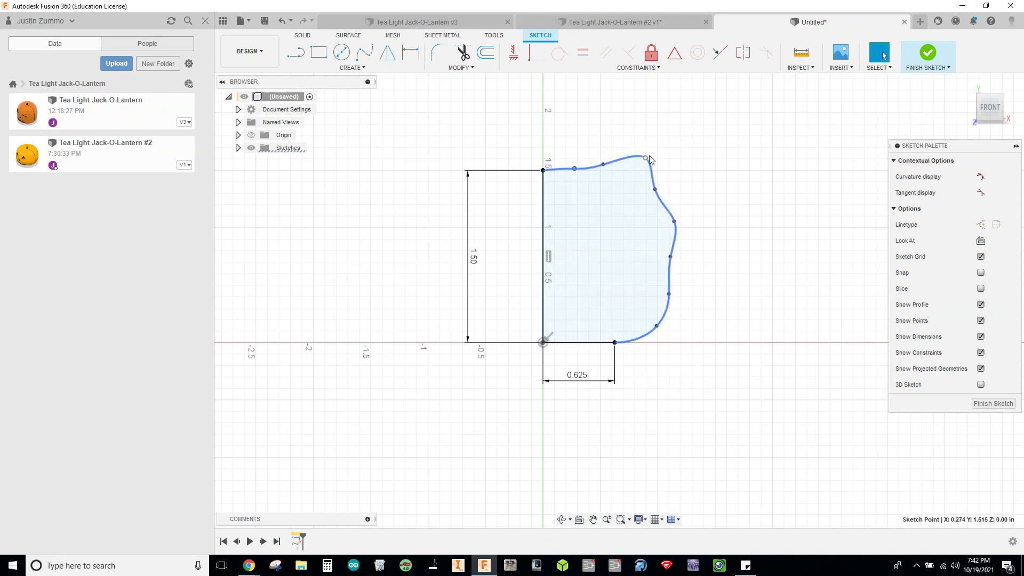
pyautogui.moveTo(646, 158); pyautogui.dragTo(632, 174)
pyautogui.moveTo(673, 222); pyautogui.dragTo(670, 221)
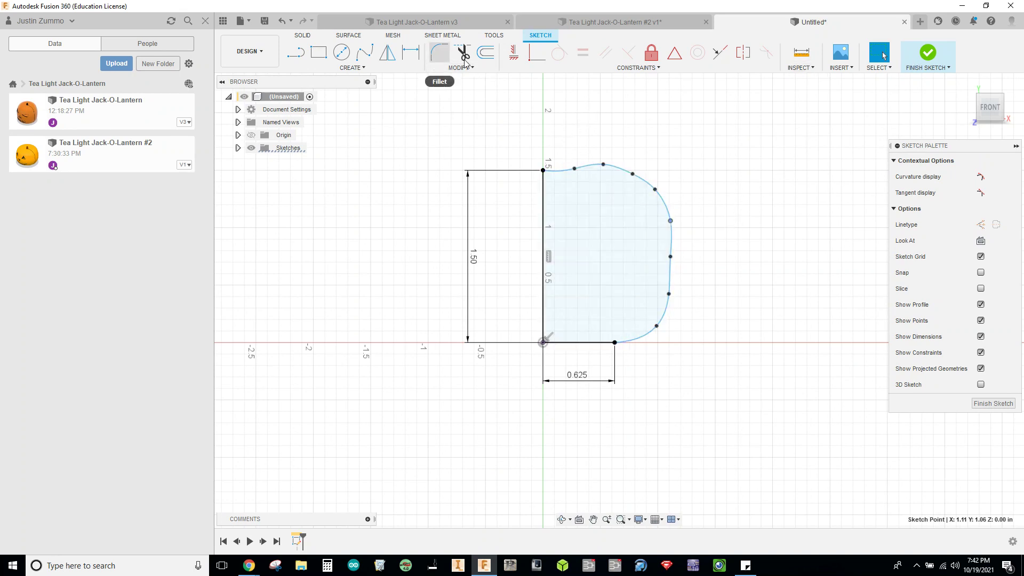
# - Offset the whole closed pumpkin profile chain inward by 0.05 in
pyautogui.click(486, 53)
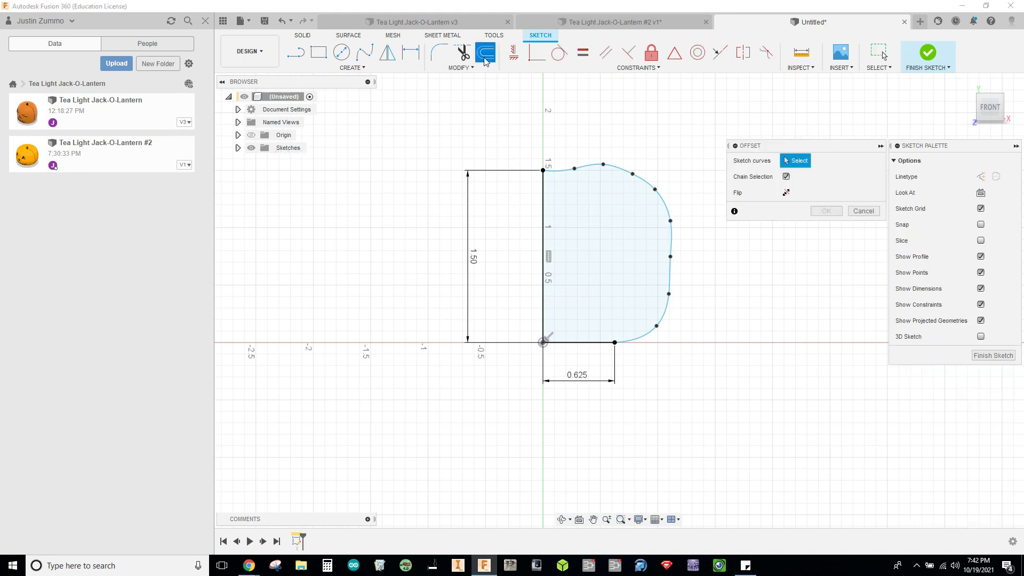
pyautogui.click(613, 168)
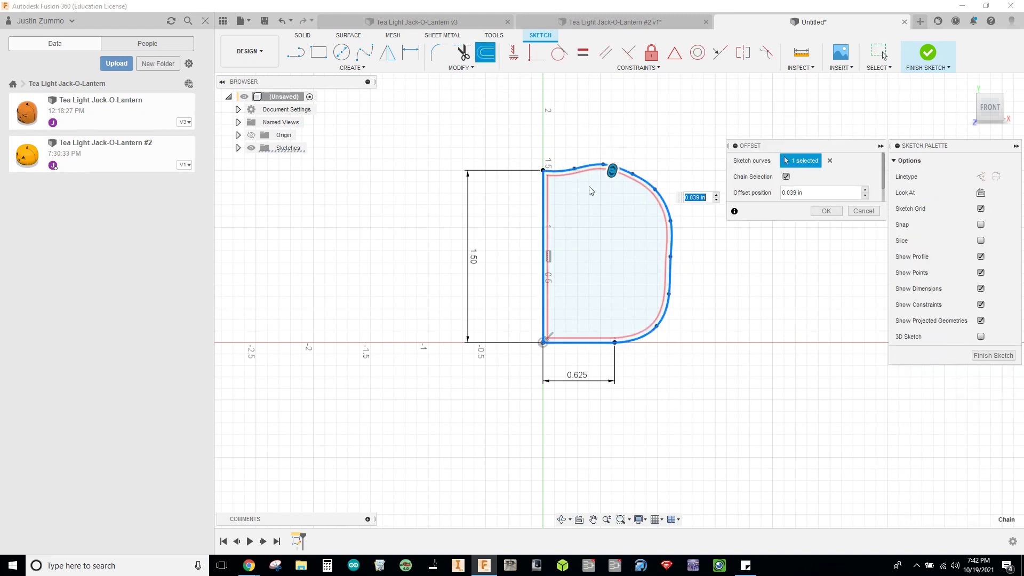
pyautogui.click(821, 195)
pyautogui.write('0.05')
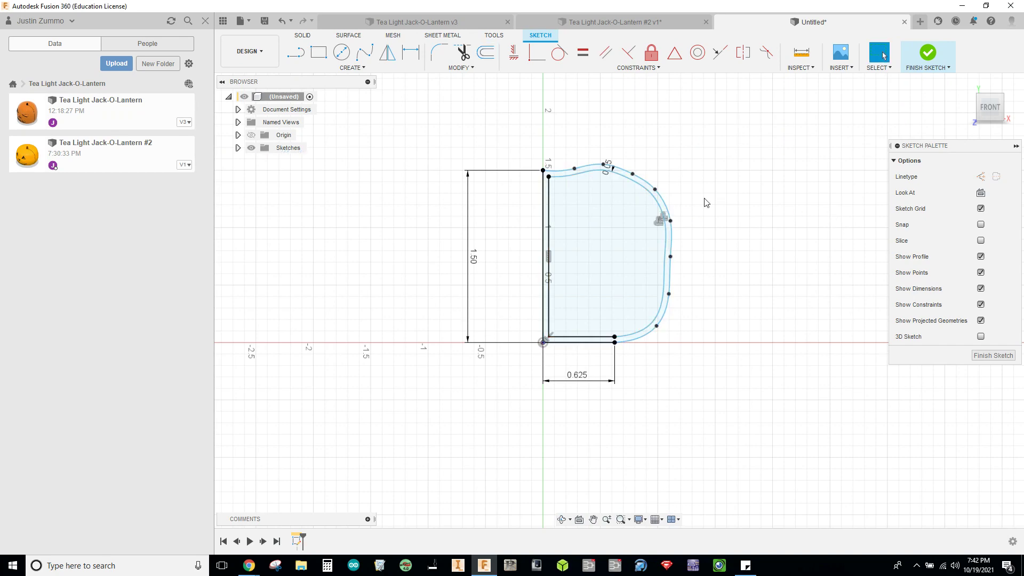
pyautogui.click(600, 193)
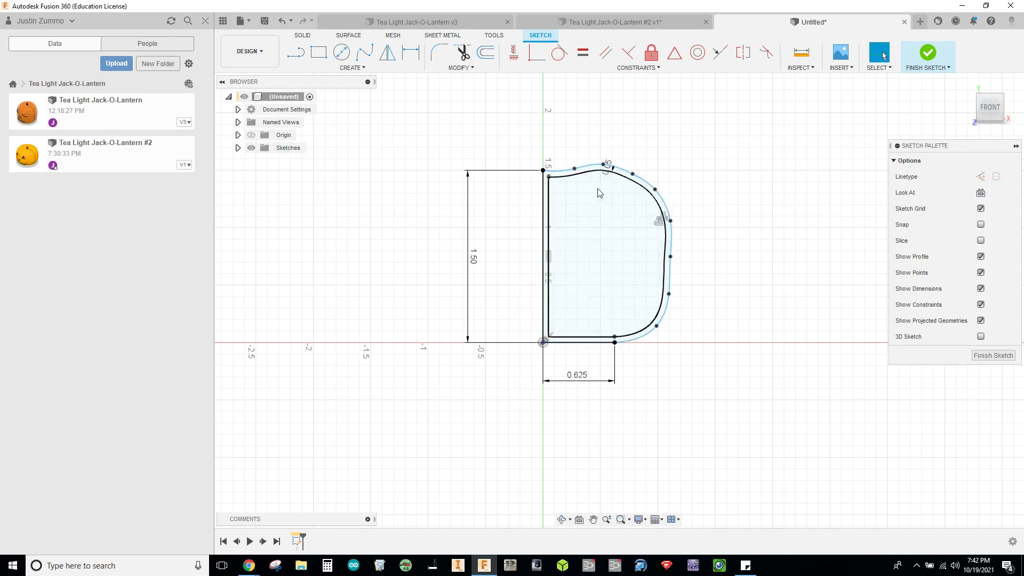
# - Draw a tapered half-stem above the profile: up from the vertical line's upper end, a short way outward, and sloping down to the outer spline
pyautogui.click(297, 54)
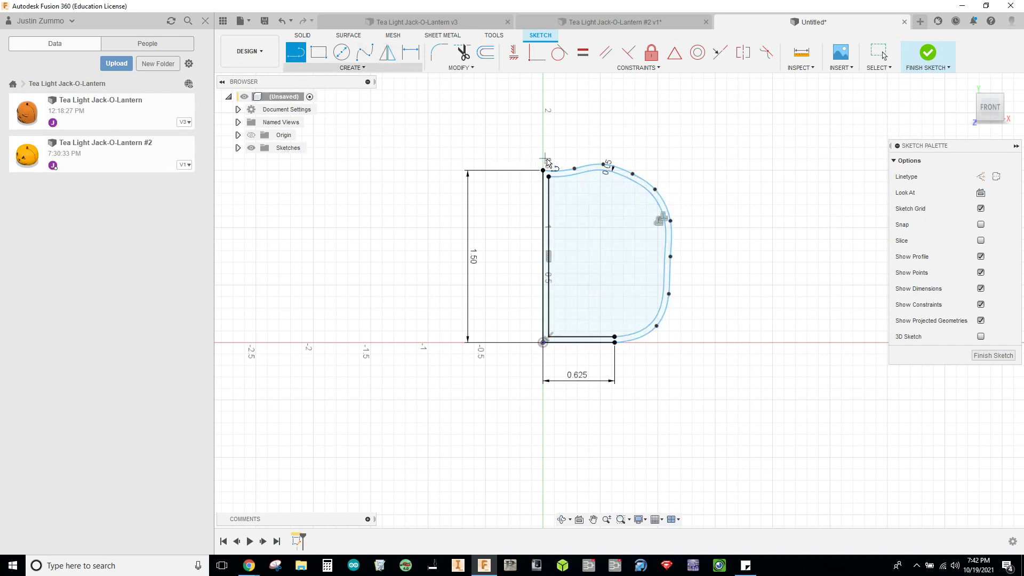
pyautogui.scroll(1, 554, 161)
pyautogui.scroll(3, 555, 161)
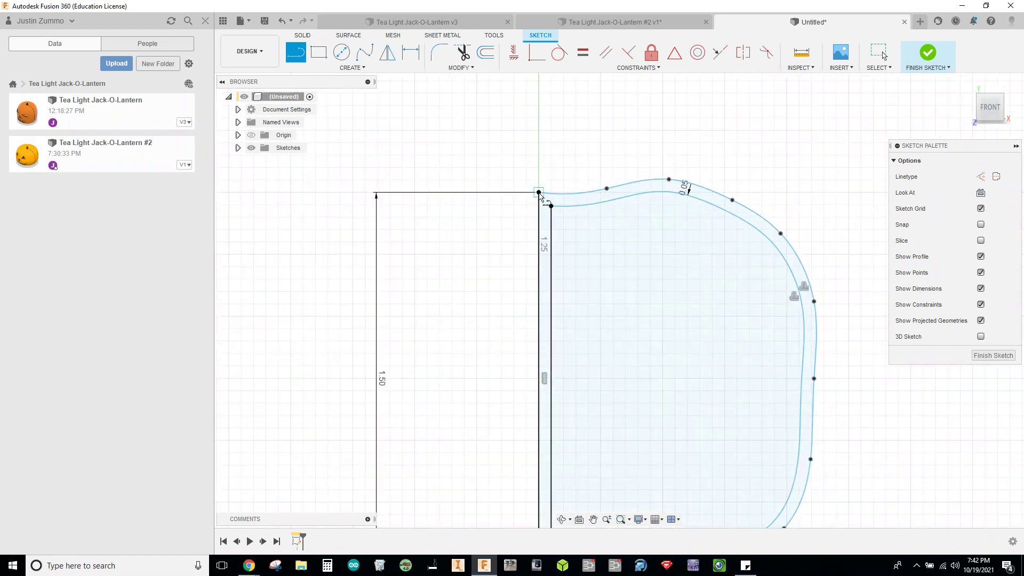
pyautogui.click(538, 193)
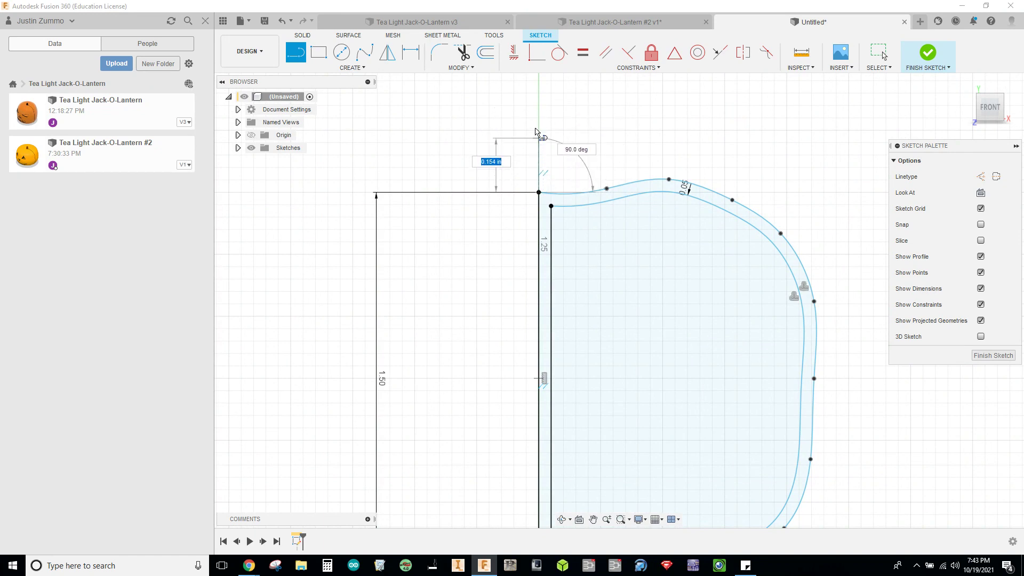
pyautogui.click(538, 128)
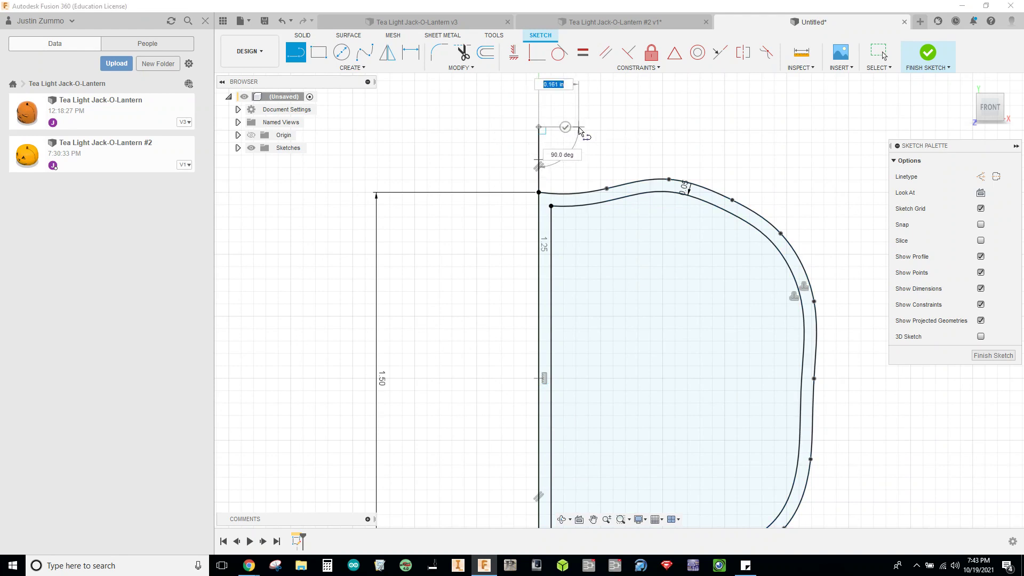
pyautogui.click(557, 126)
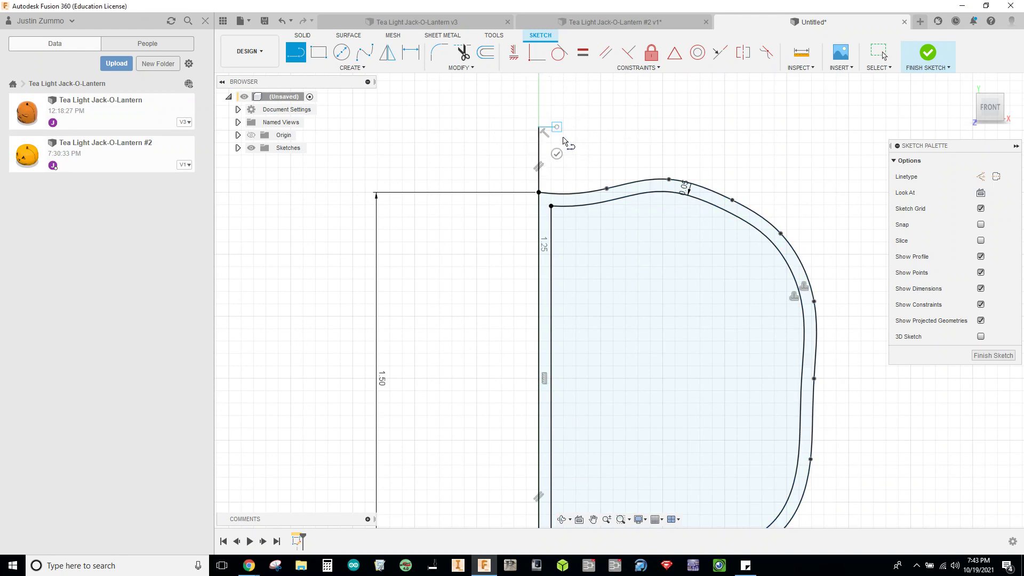
pyautogui.click(587, 191)
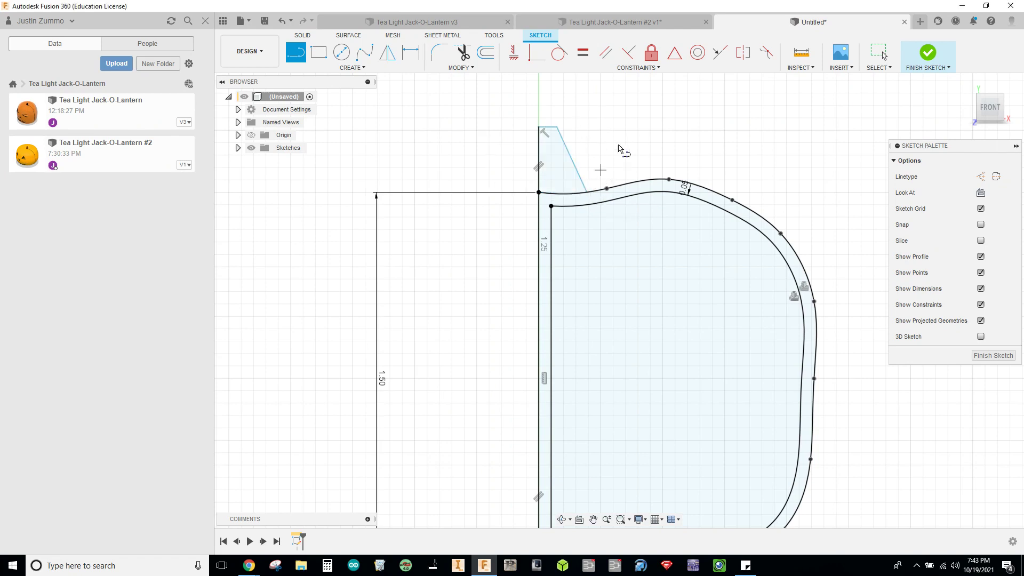
pyautogui.press('Escape')
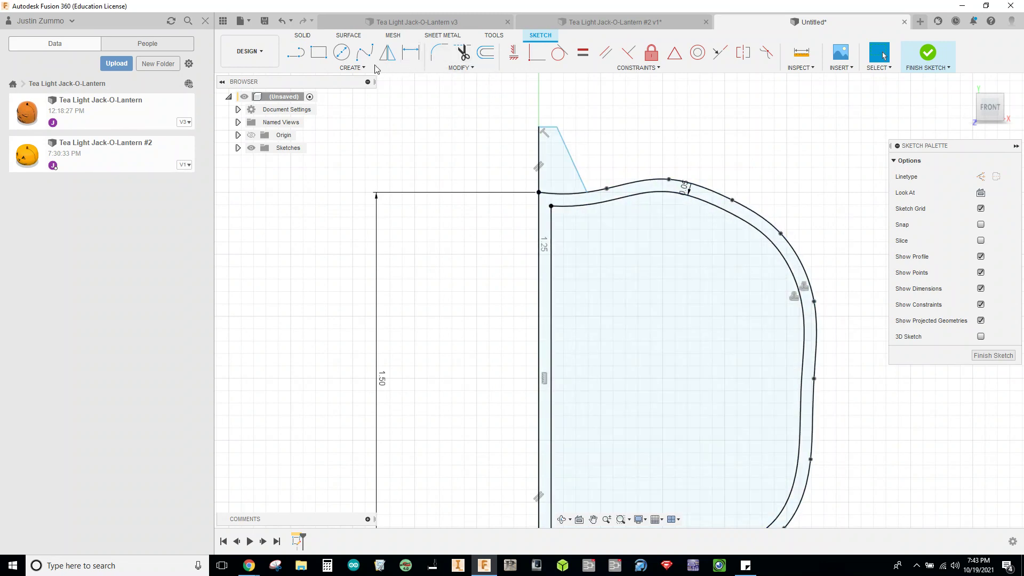
# - Extend the upper end of the inner offset curve and the inner base line to the vertical axis line
pyautogui.click(460, 68)
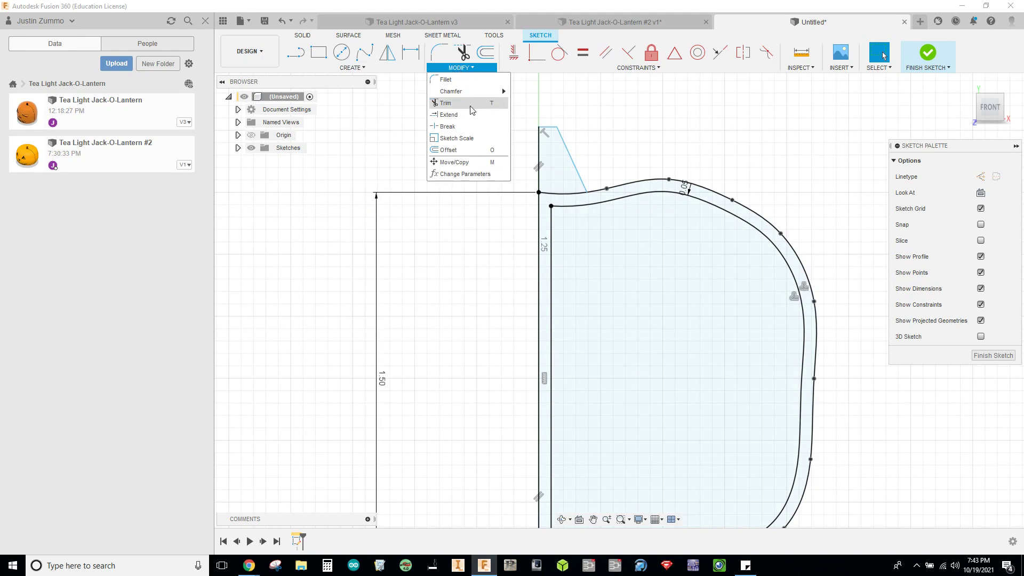
pyautogui.click(466, 115)
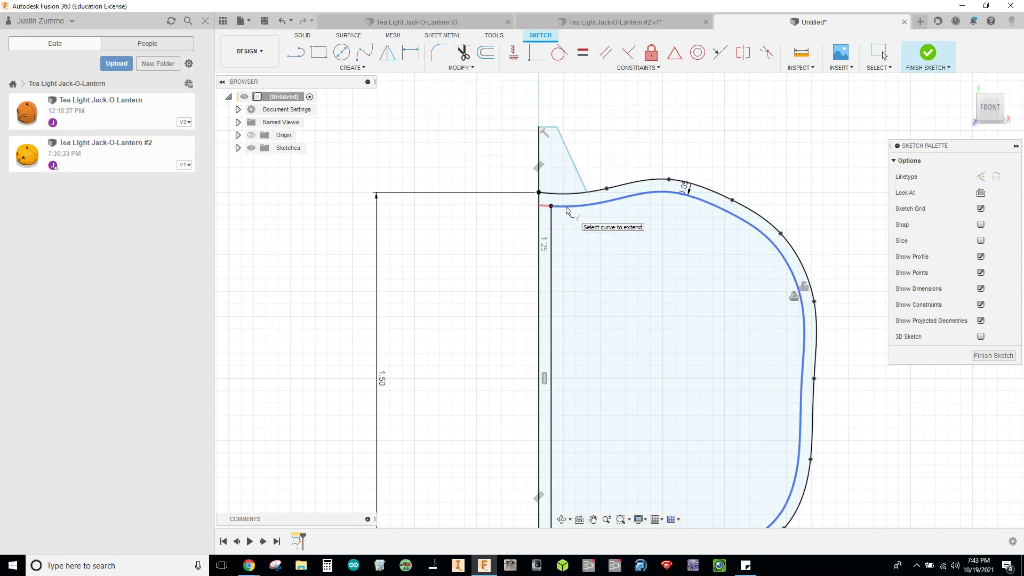
pyautogui.click(556, 206)
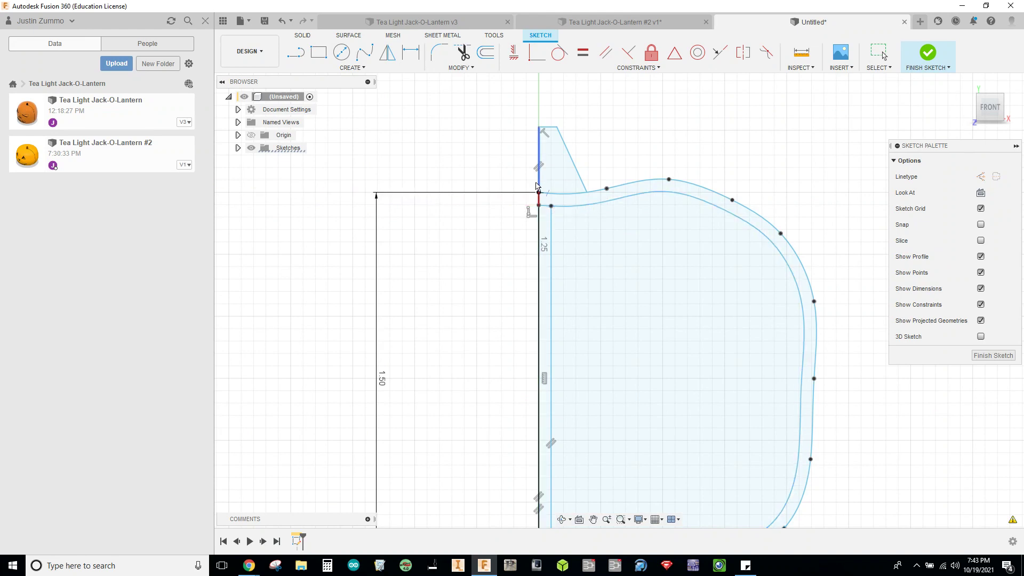
pyautogui.moveTo(623, 327); pyautogui.dragTo(632, 160, button='middle')
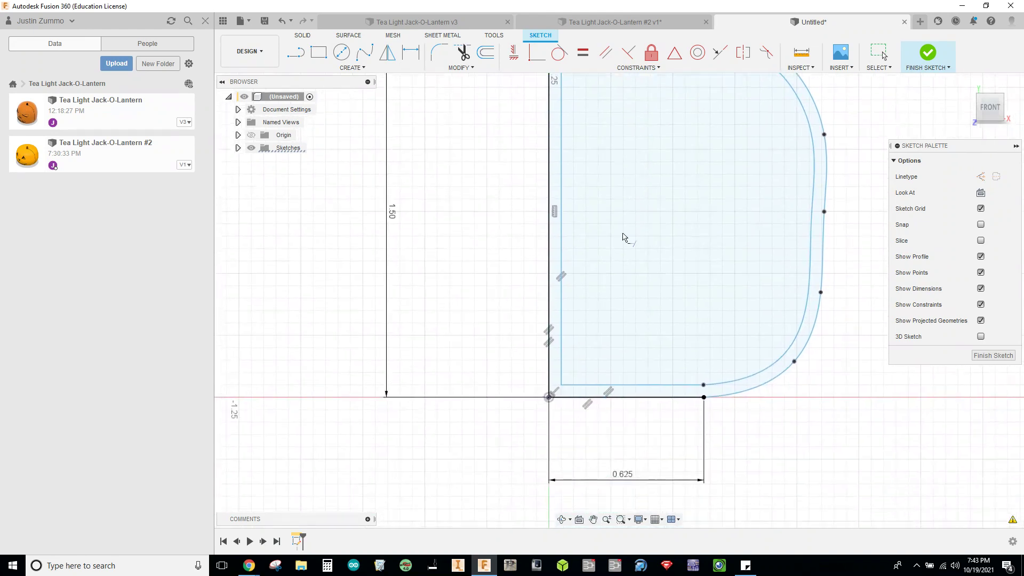
pyautogui.click(570, 386)
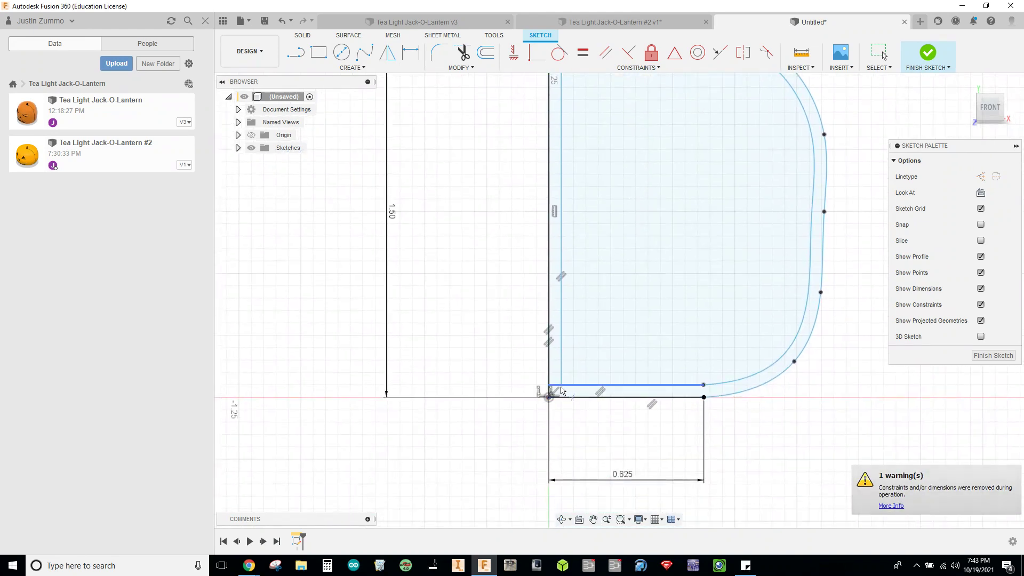
pyautogui.moveTo(619, 307); pyautogui.dragTo(594, 481, button='middle')
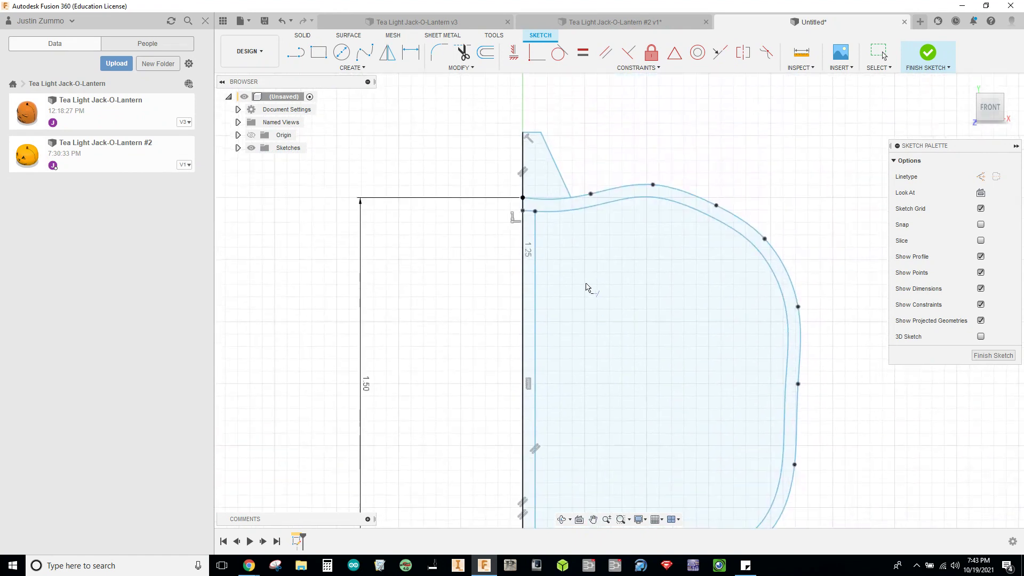
# - Trim the outer spline segment beneath the stem and the vertical lines spanning the inner cavity, then finish the sketch
pyautogui.click(463, 53)
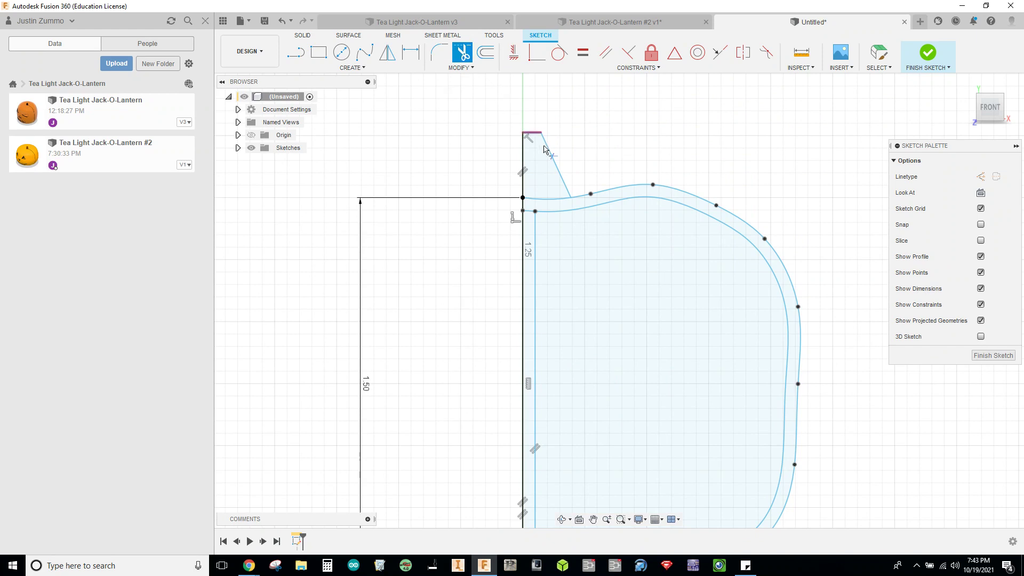
pyautogui.click(550, 200)
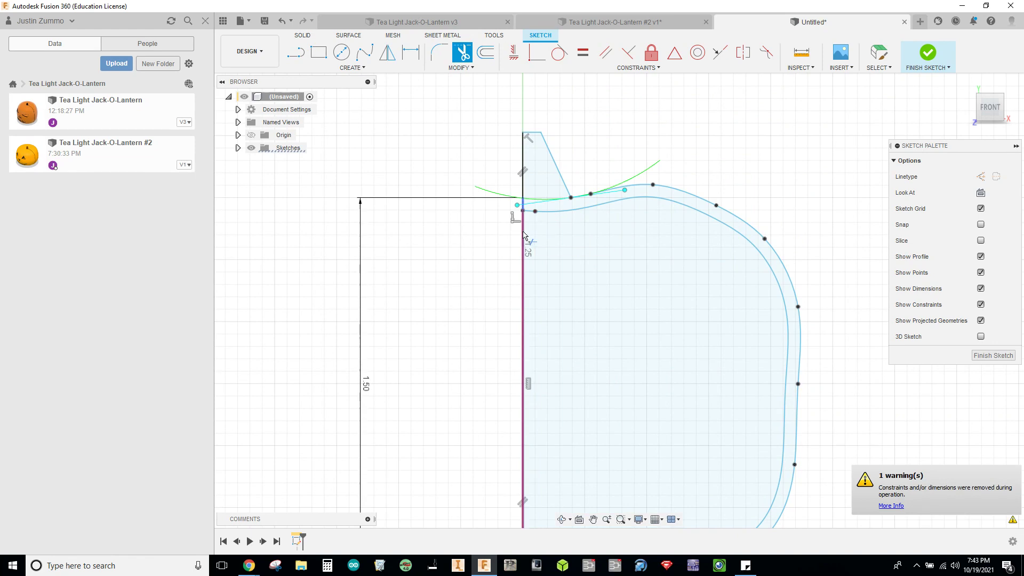
pyautogui.click(535, 230)
pyautogui.scroll(-4, 613, 286)
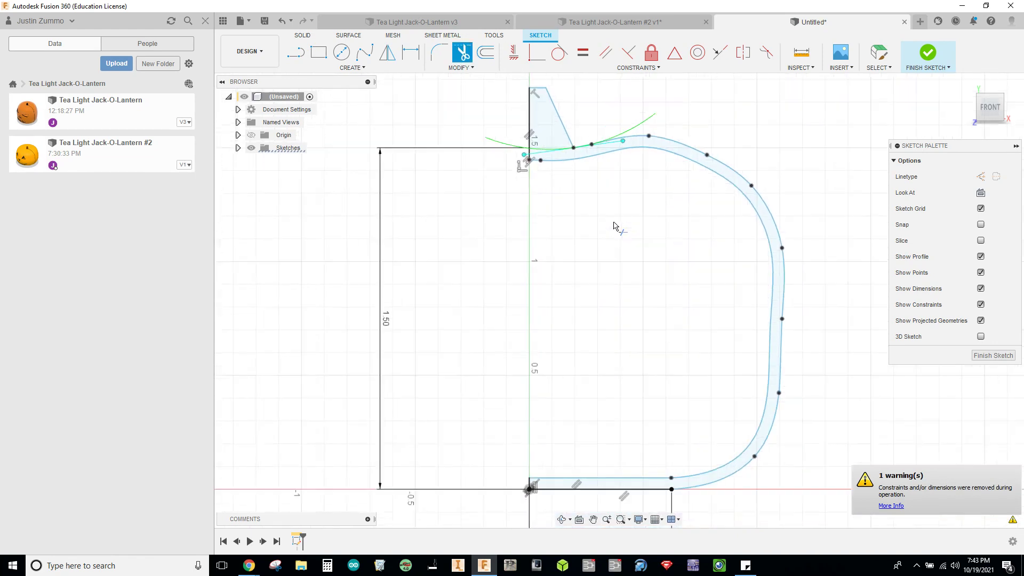
pyautogui.moveTo(619, 254)
pyautogui.mouseDown(button='middle')
pyautogui.moveTo(589, 241)
pyautogui.moveTo(580, 254)
pyautogui.mouseUp(button='middle')
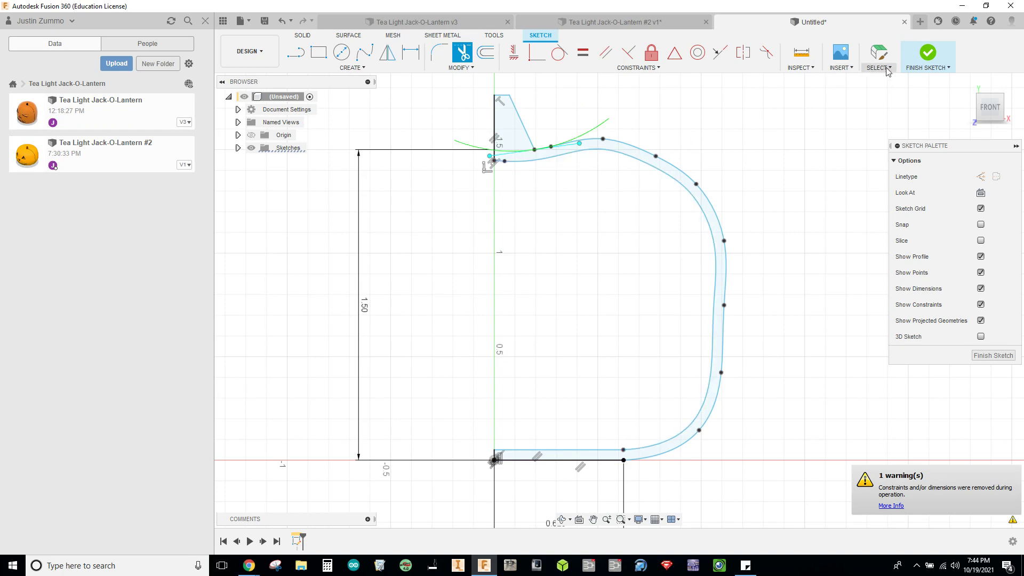
pyautogui.click(926, 57)
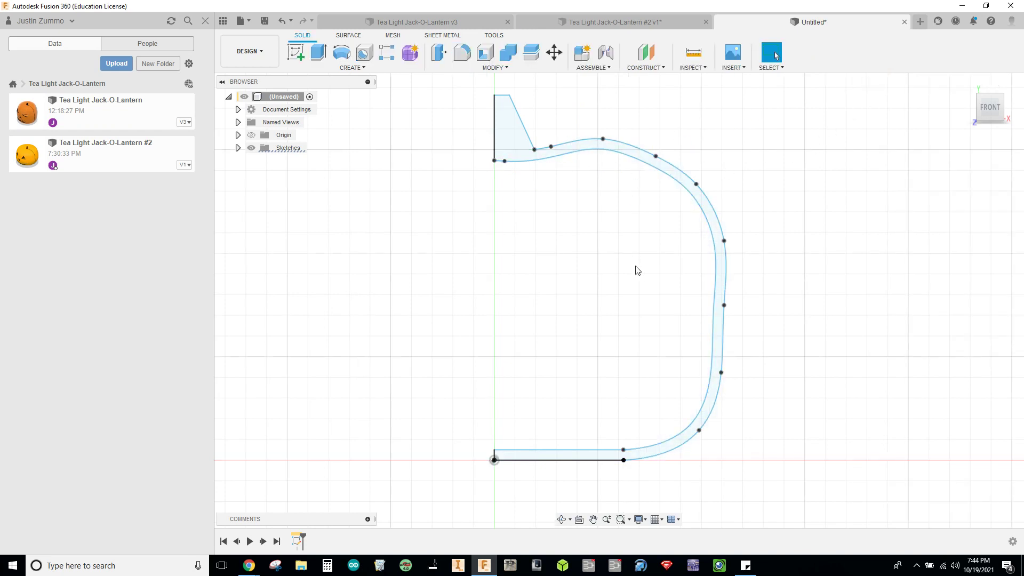
pyautogui.scroll(-3, 637, 270)
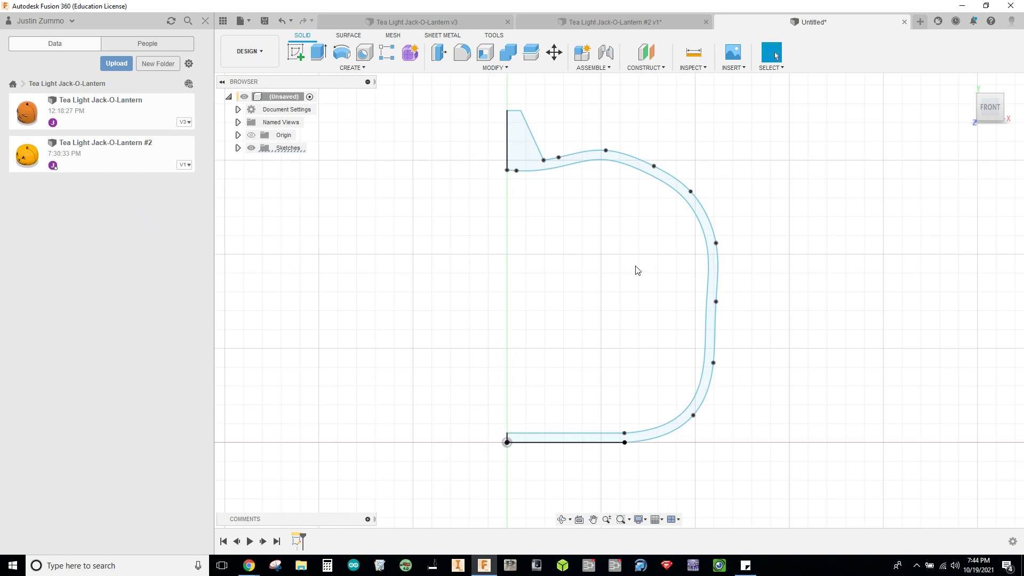
# - Set up a 360-degree Revolve of the closed wall-and-stem profile around the stem's vertical line
pyautogui.click(344, 54)
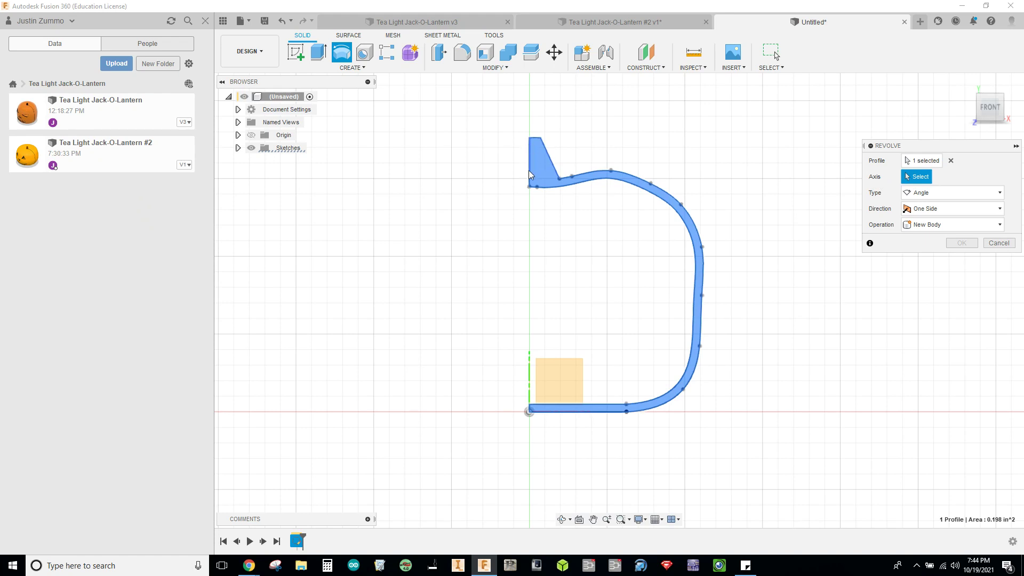
pyautogui.click(528, 155)
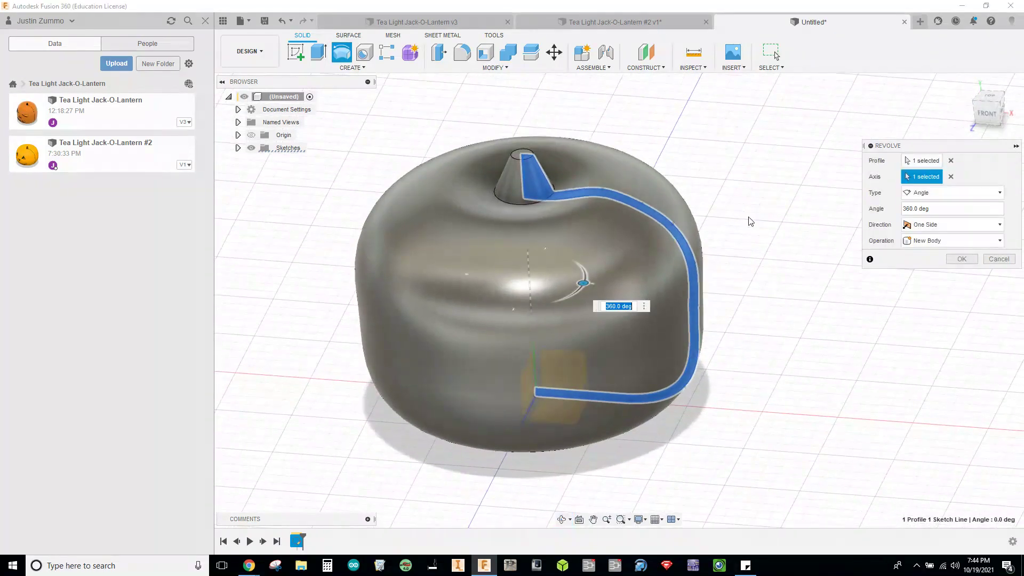
pyautogui.moveTo(750, 221); pyautogui.dragTo(774, 179, button='middle')
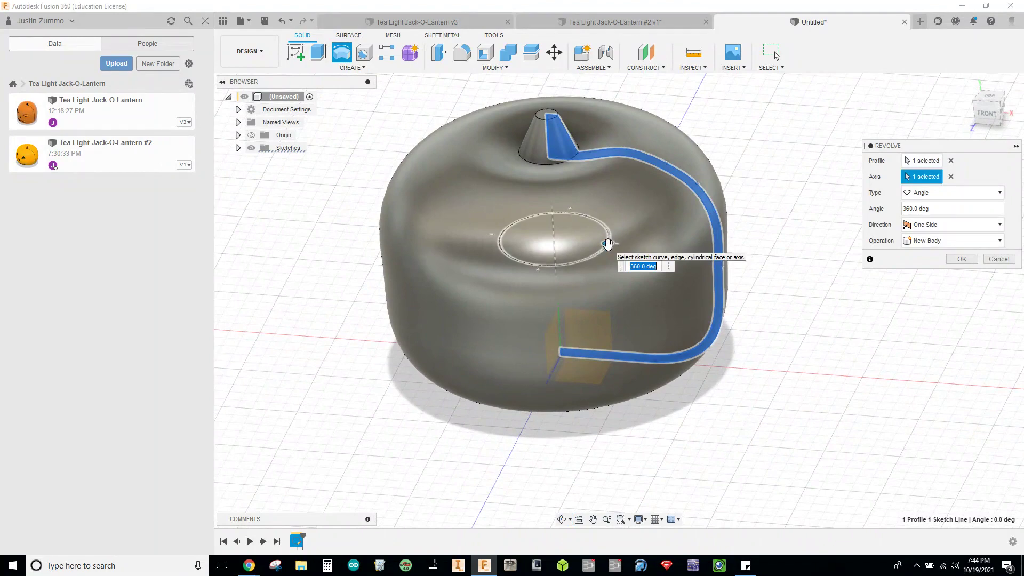
pyautogui.moveTo(608, 244); pyautogui.dragTo(550, 265)
pyautogui.click(644, 266)
pyautogui.write('360')
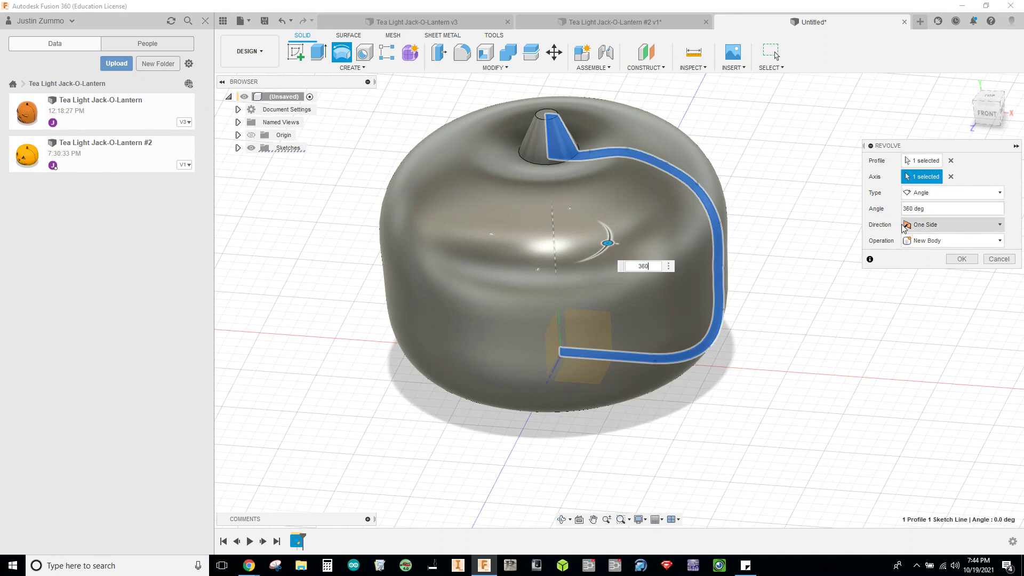
# - Complete the revolve by angle with a one-sided direction and the New Body operation
pyautogui.click(924, 193)
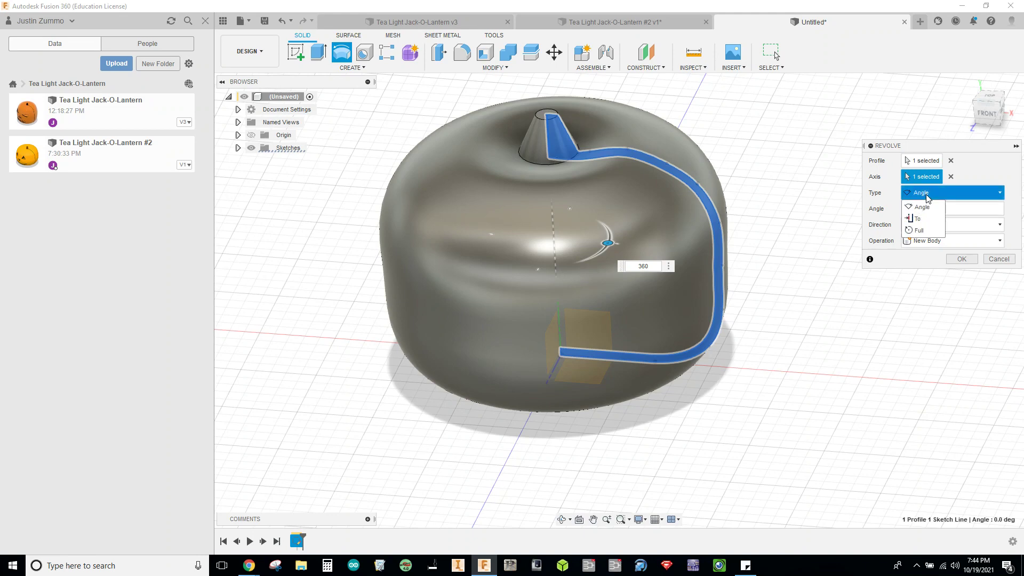
pyautogui.click(987, 177)
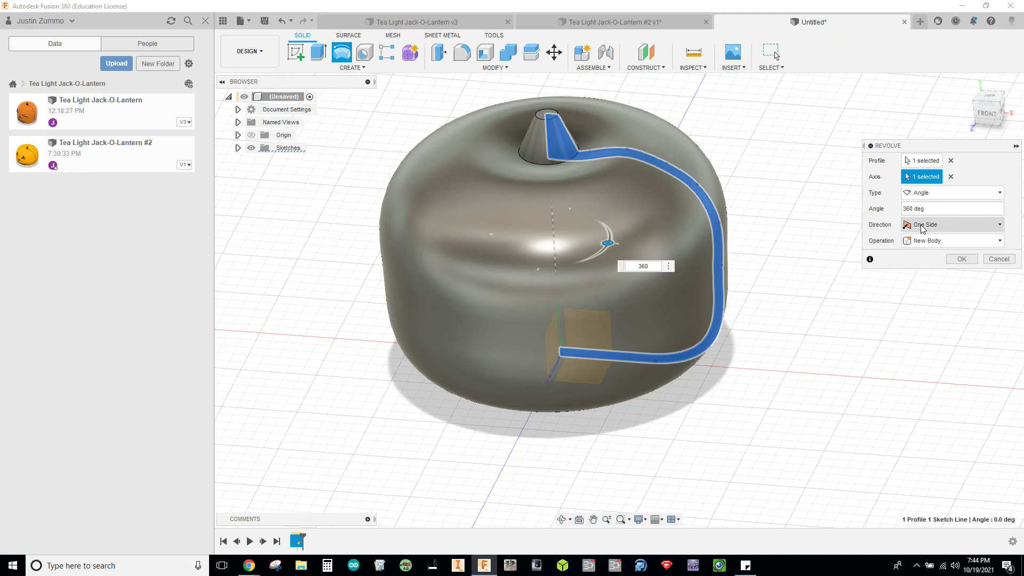
pyautogui.click(937, 227)
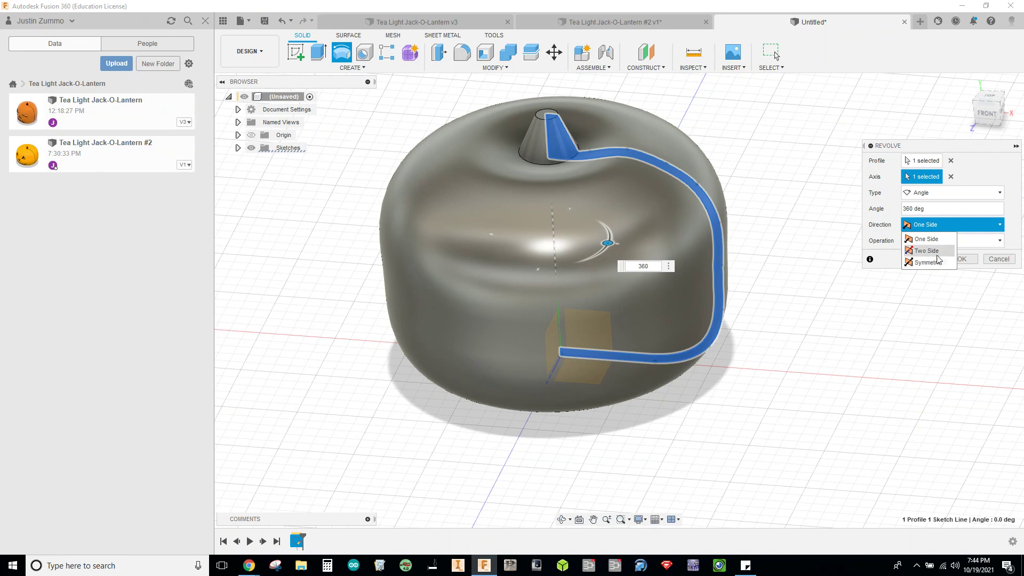
pyautogui.click(1015, 225)
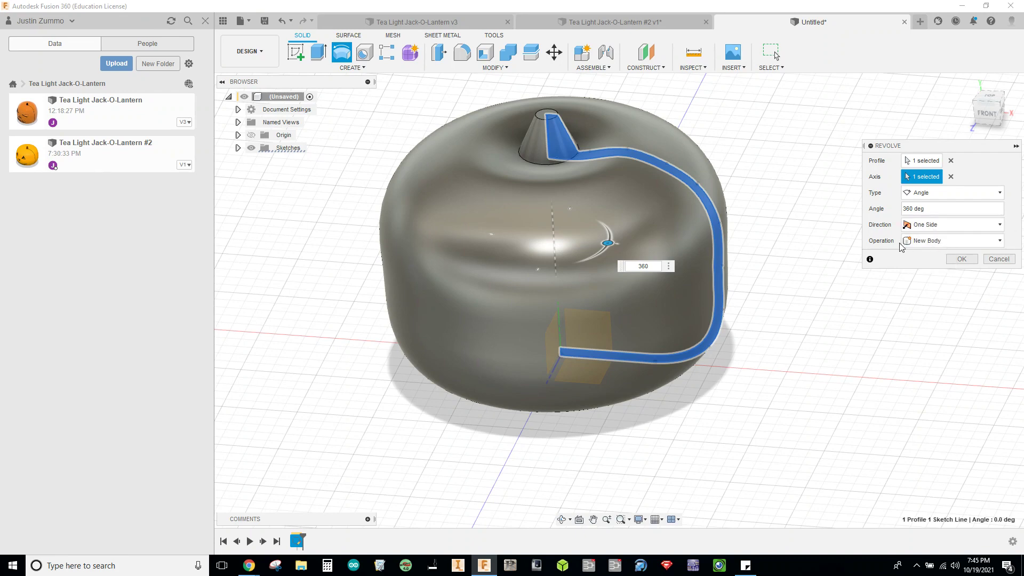
pyautogui.click(939, 240)
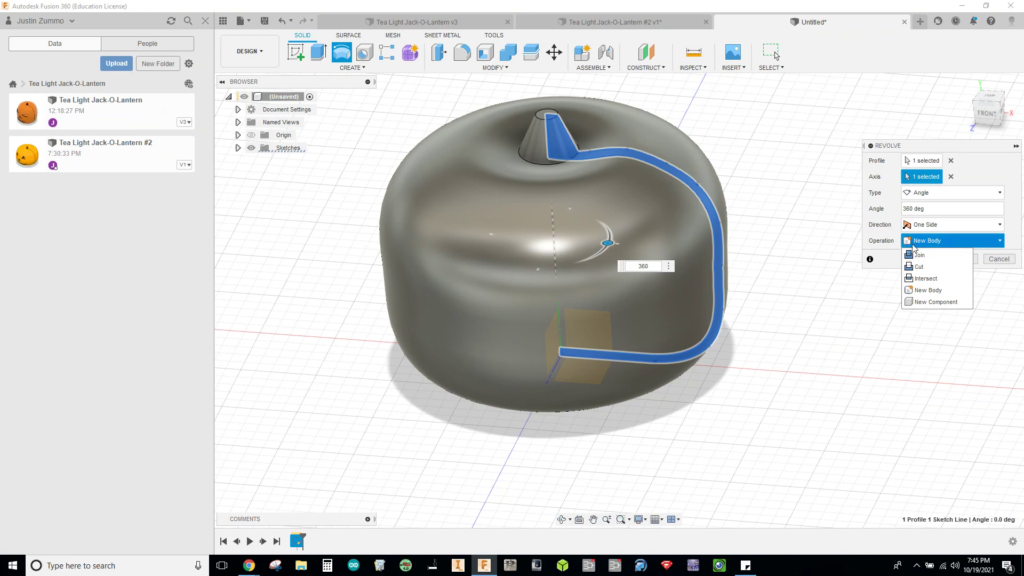
pyautogui.click(992, 241)
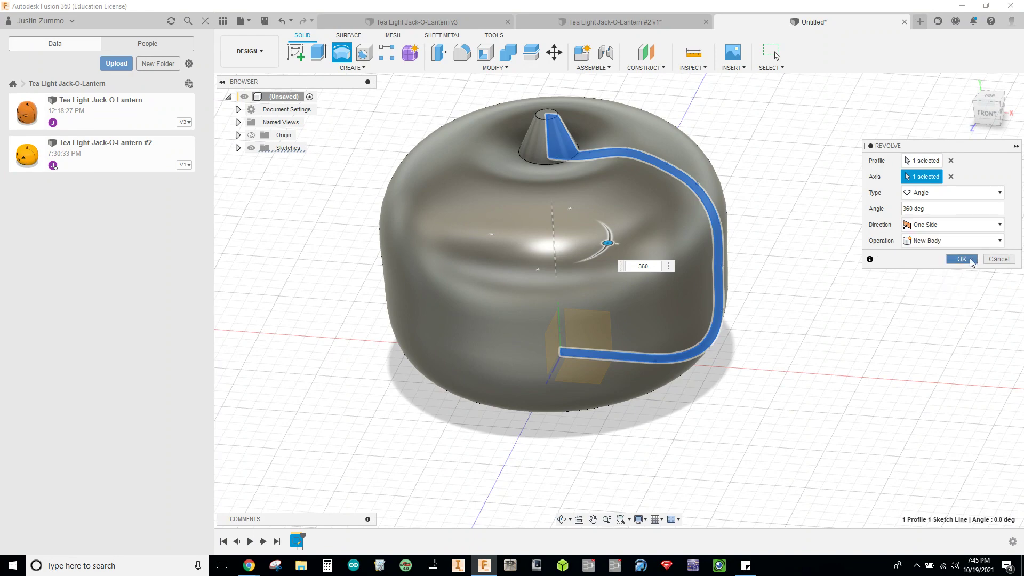
pyautogui.click(963, 260)
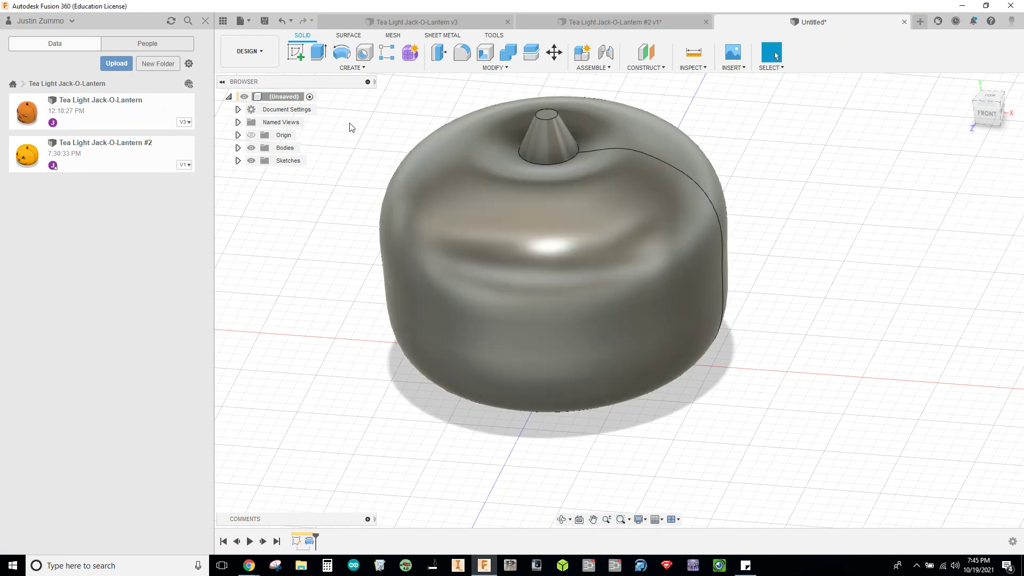
# - Create a construction plane offset 1.25 in from the XY plane, in front of the pumpkin body
pyautogui.moveTo(352, 126); pyautogui.dragTo(446, 174, button='middle')
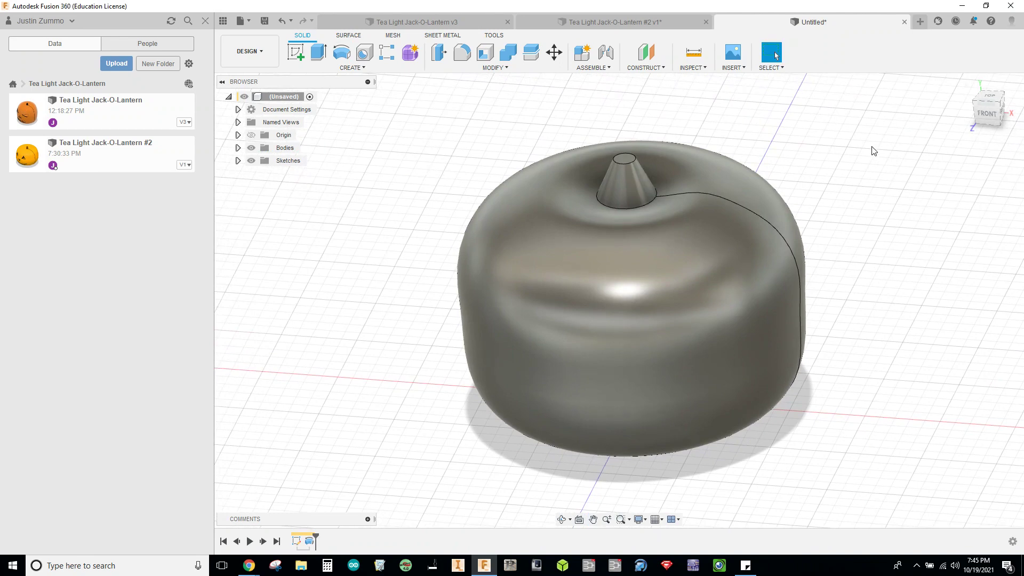
pyautogui.scroll(-2, 872, 150)
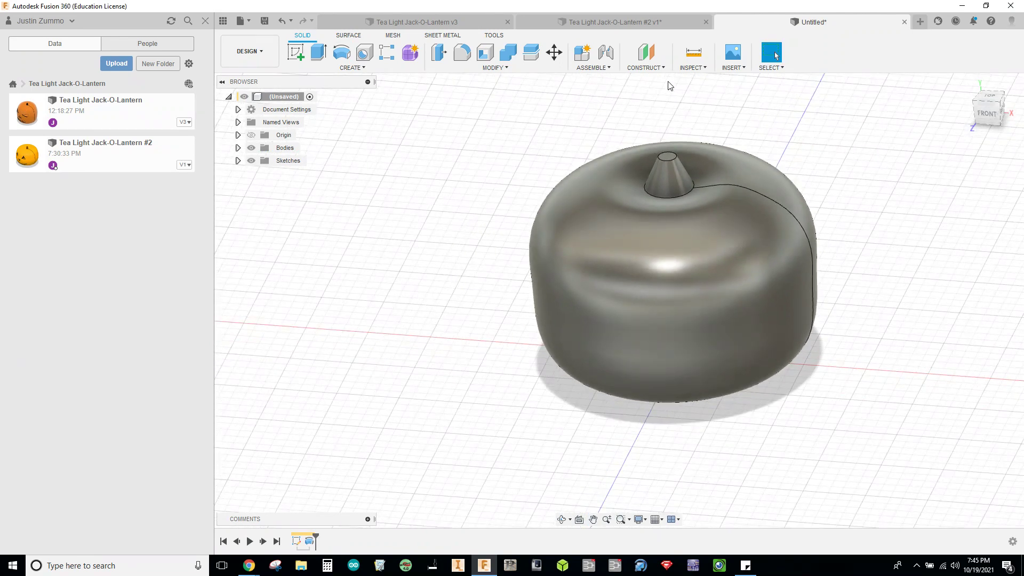
pyautogui.click(653, 71)
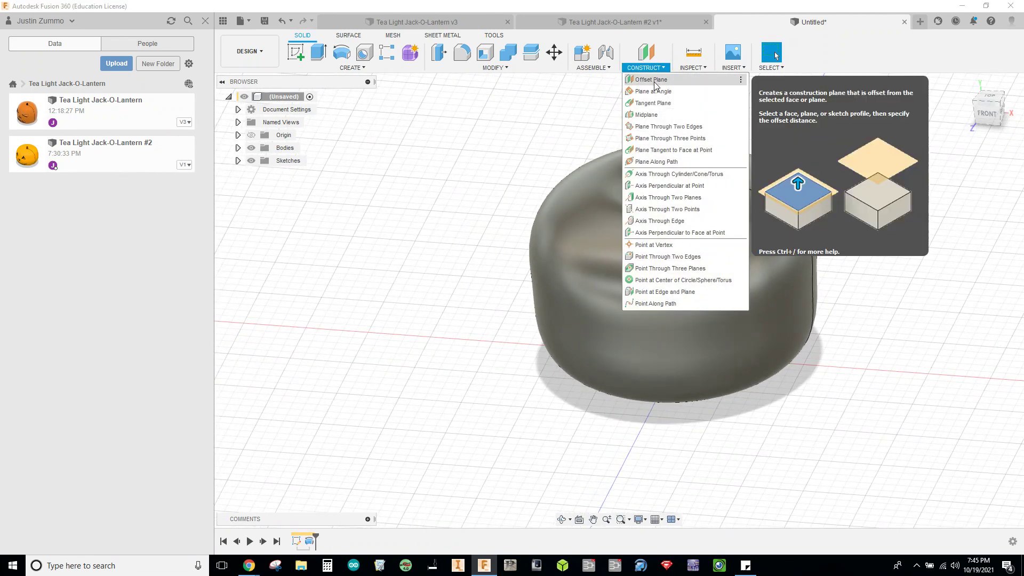
pyautogui.click(654, 80)
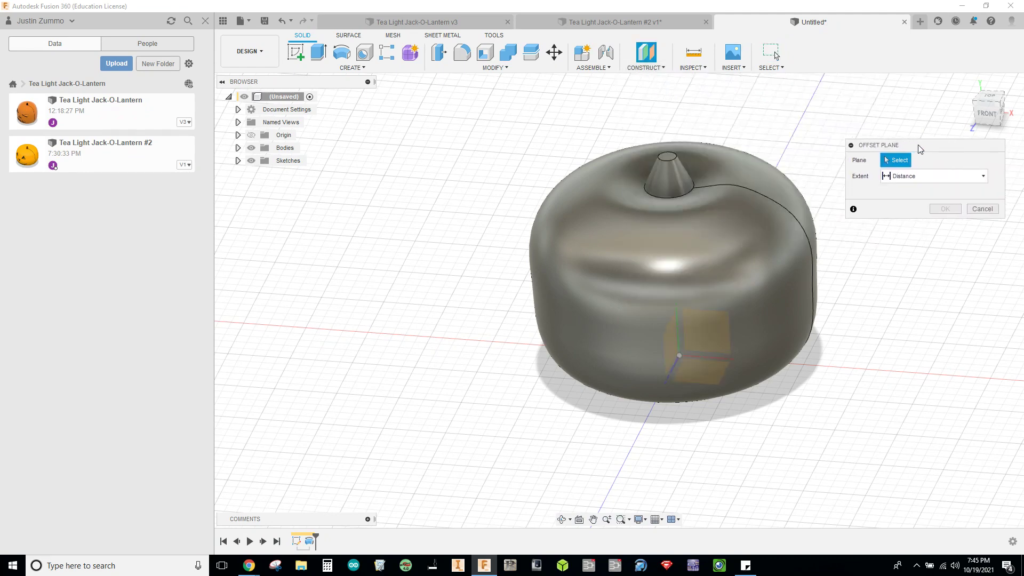
pyautogui.click(708, 337)
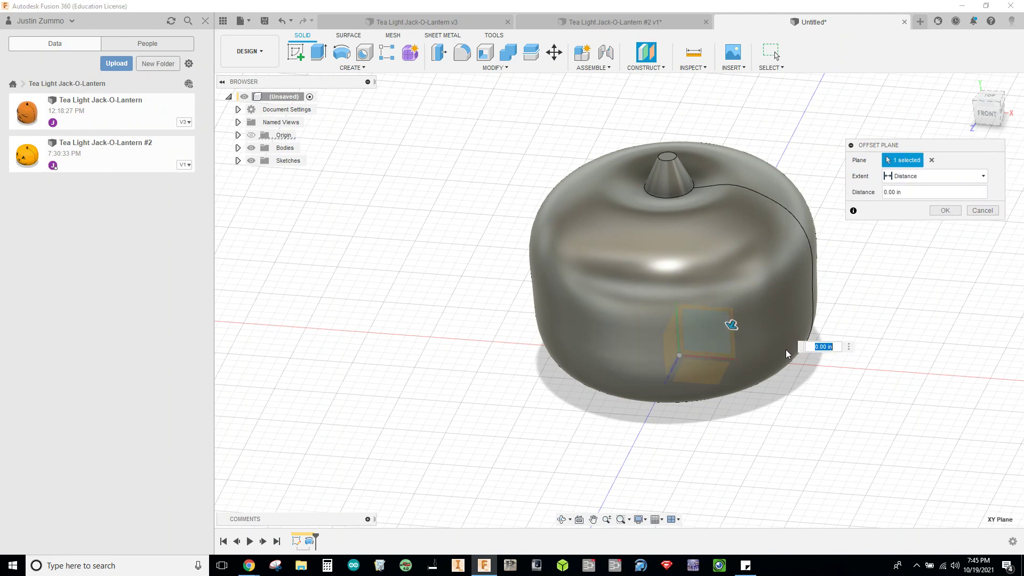
pyautogui.moveTo(924, 192); pyautogui.dragTo(855, 194)
pyautogui.write('1')
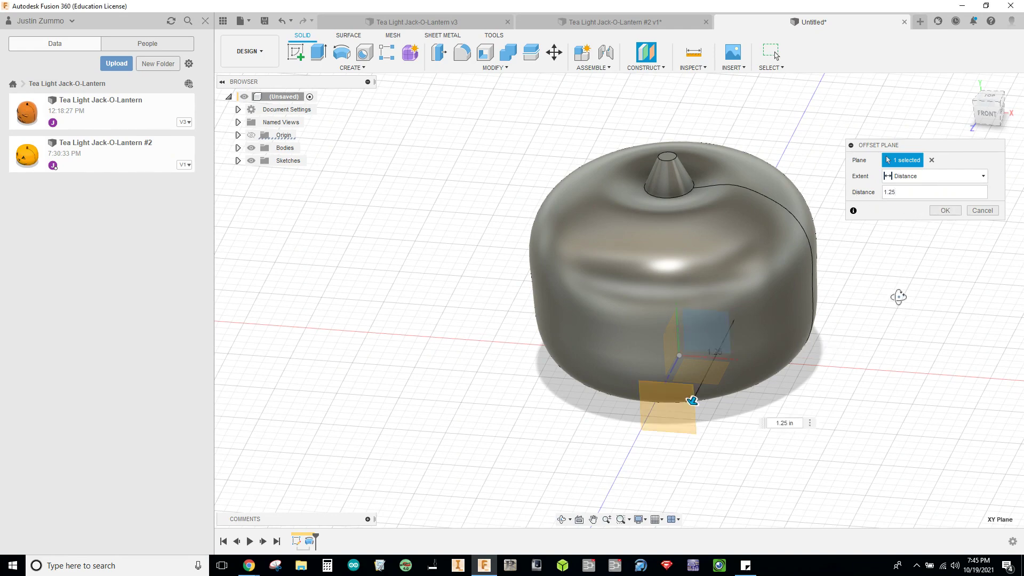
pyautogui.keyDown('shift'); pyautogui.moveTo(900, 294); pyautogui.dragTo(830, 301, button='middle'); pyautogui.keyUp('shift')
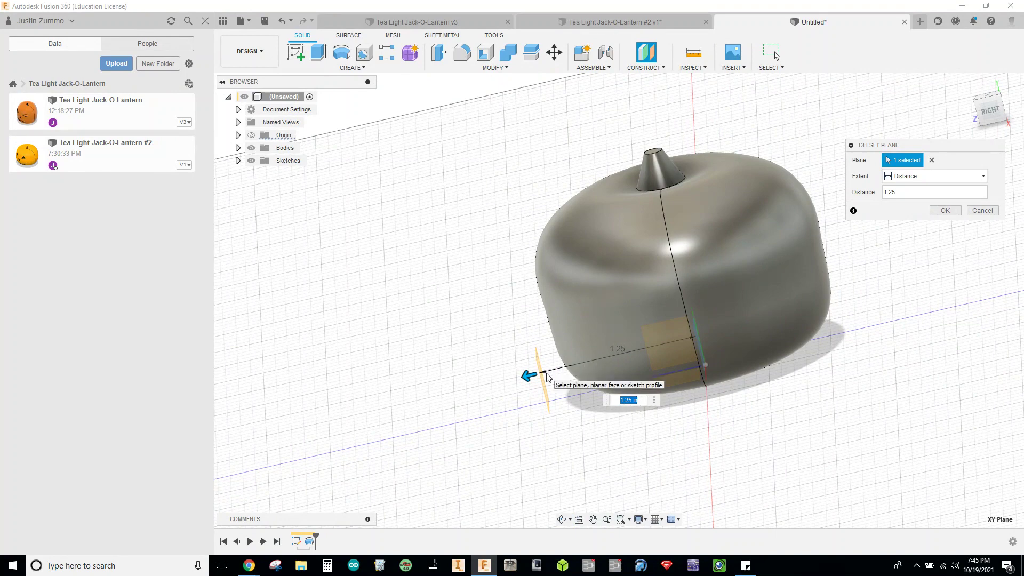
pyautogui.click(944, 211)
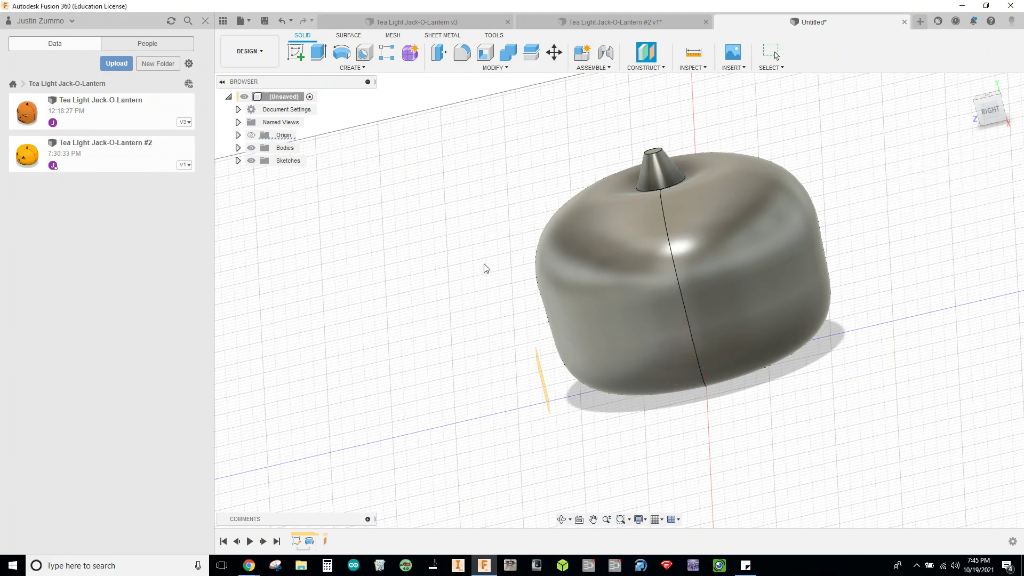
# - Start a sketch on the offset plane and draw a vertical line from the origin up to a point above the stem
pyautogui.keyDown('shift'); pyautogui.moveTo(484, 264); pyautogui.dragTo(529, 253, button='middle'); pyautogui.keyUp('shift')
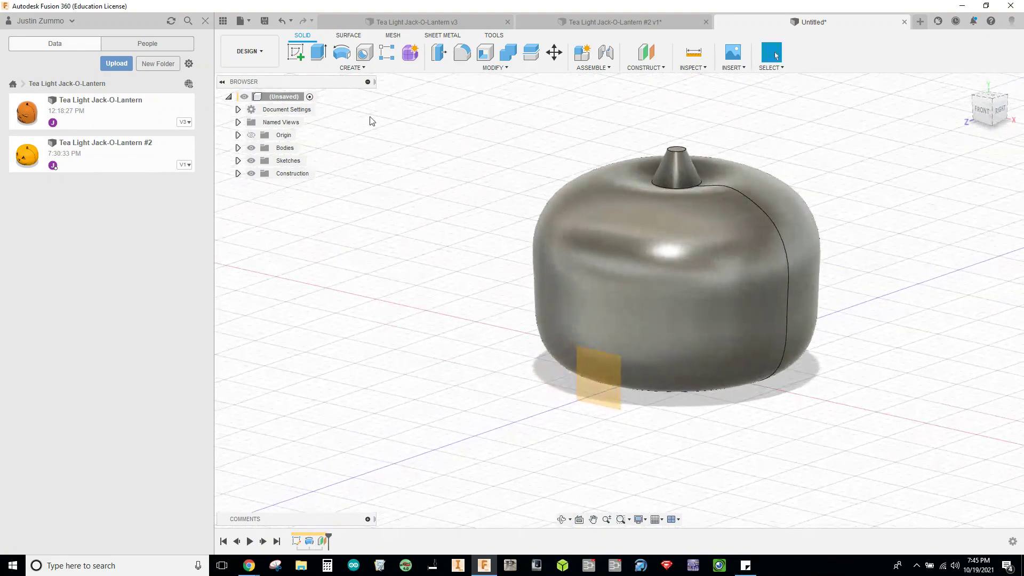
pyautogui.click(295, 52)
pyautogui.click(590, 369)
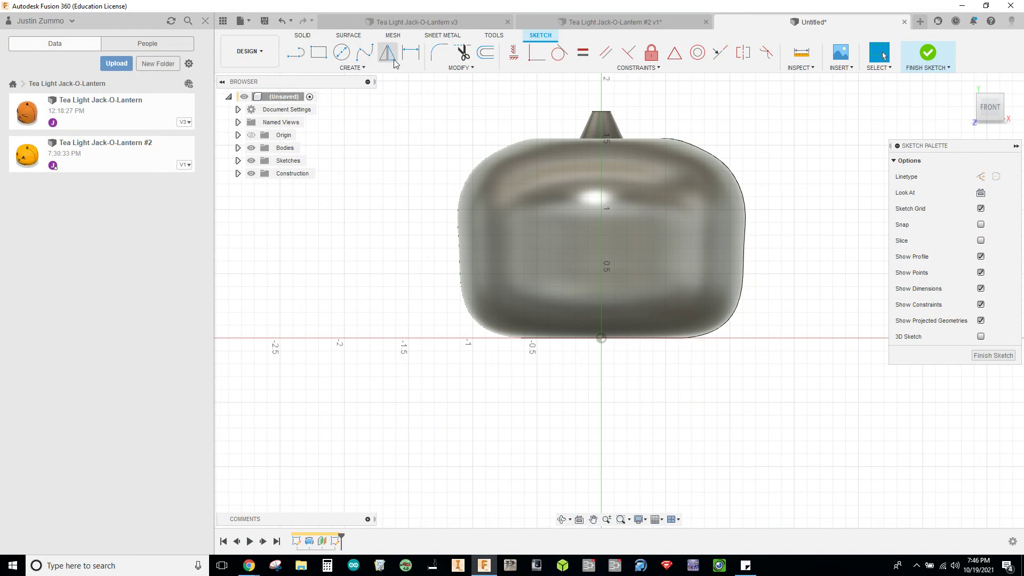
pyautogui.moveTo(659, 109); pyautogui.dragTo(641, 153, button='middle')
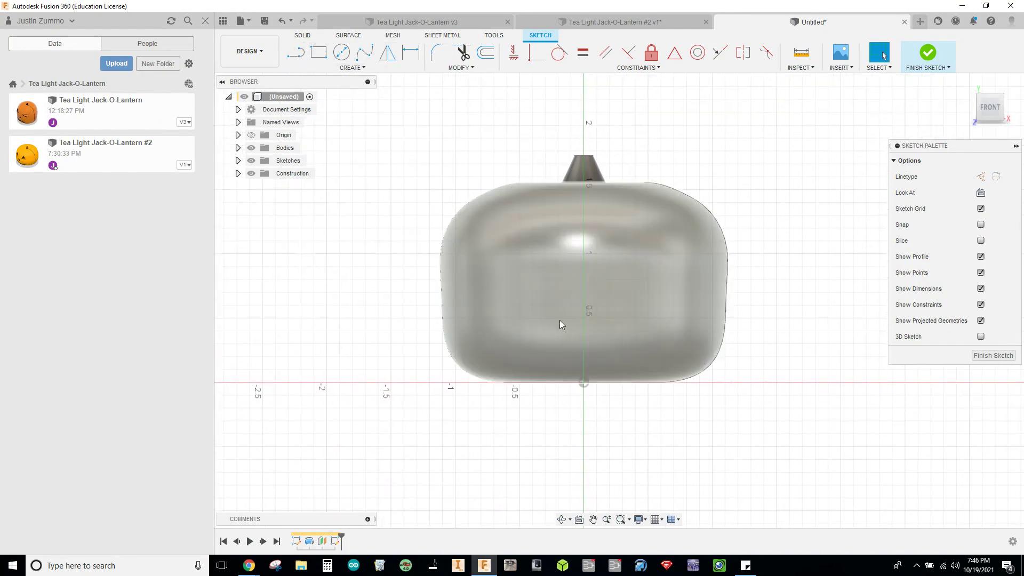
pyautogui.click(296, 51)
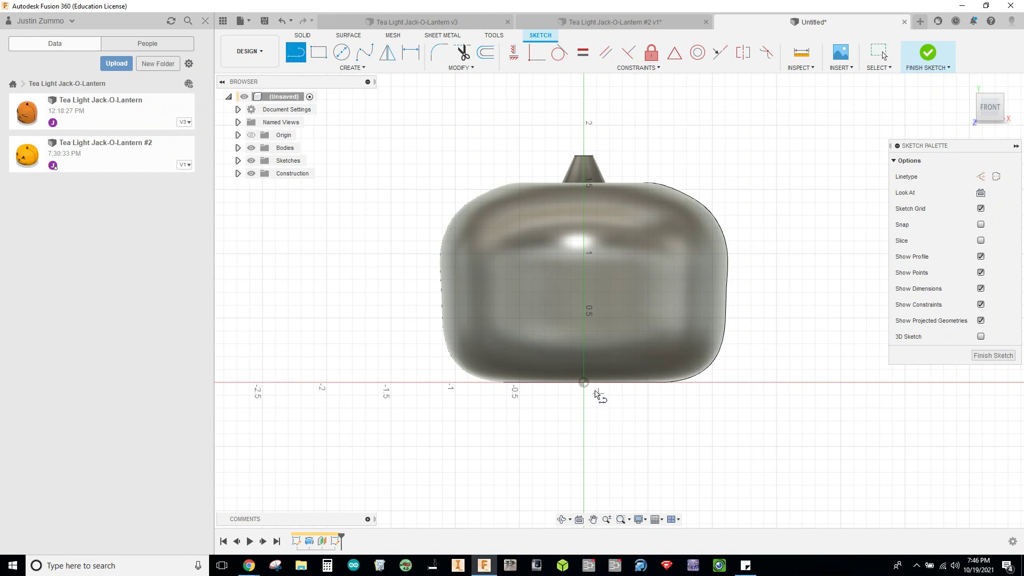
pyautogui.click(587, 107)
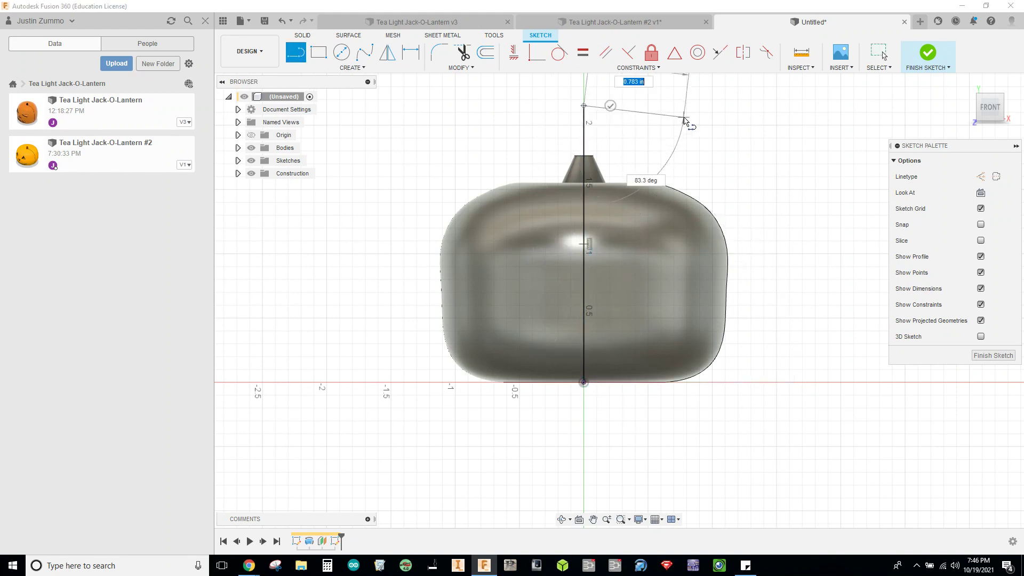
pyautogui.press('Escape')
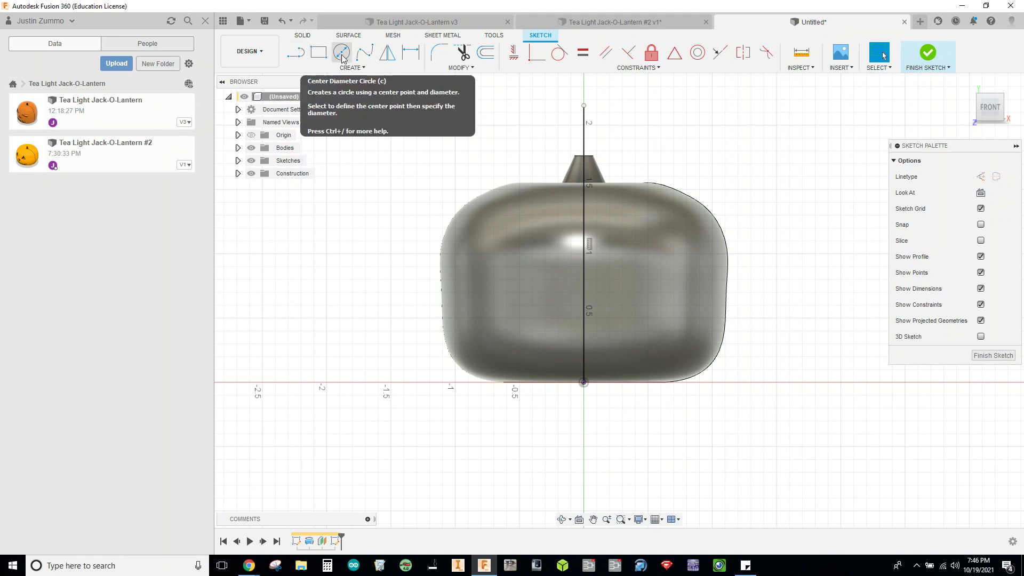
# - Draw a three-sided circumscribed polygon with sides about 0.45 in for the left eye, and a smaller point-down one on the centre line for the nose
pyautogui.click(349, 67)
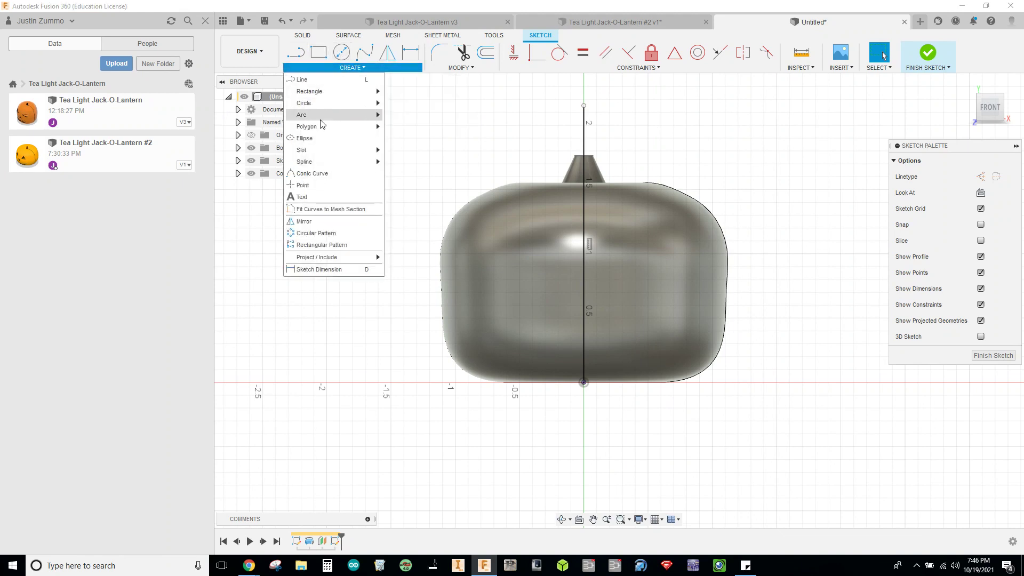
pyautogui.moveTo(320, 130)
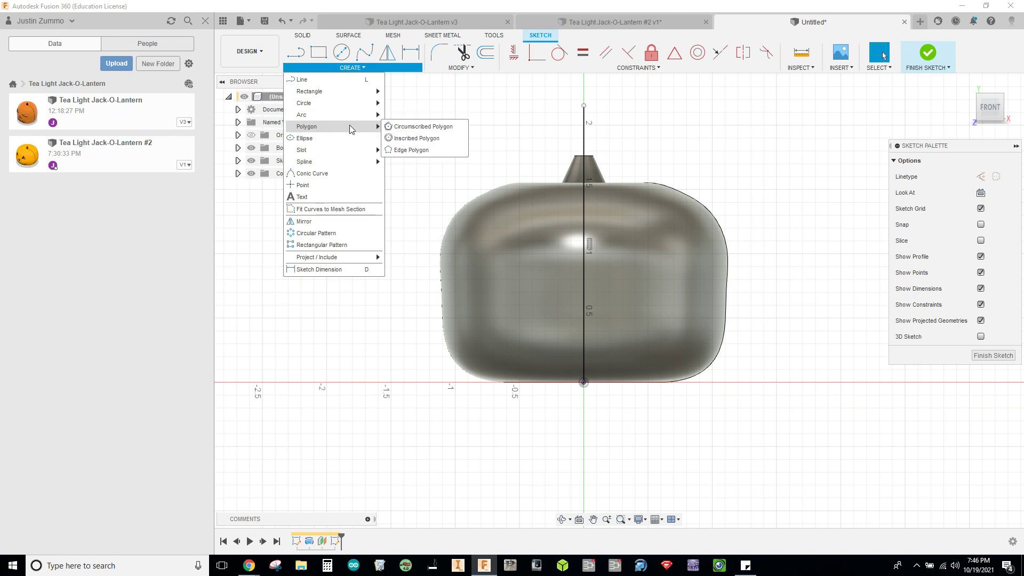
pyautogui.click(414, 126)
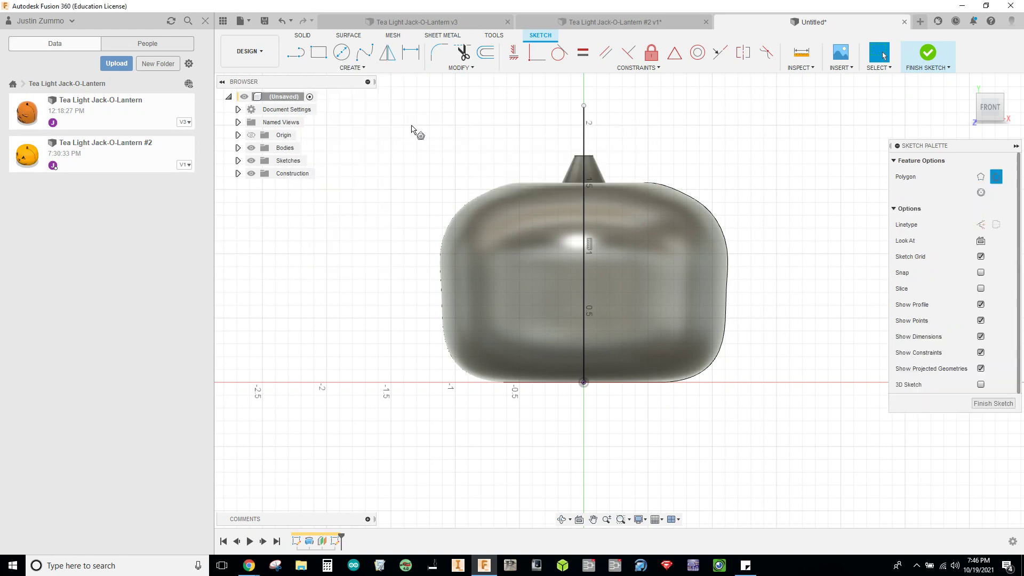
pyautogui.click(523, 243)
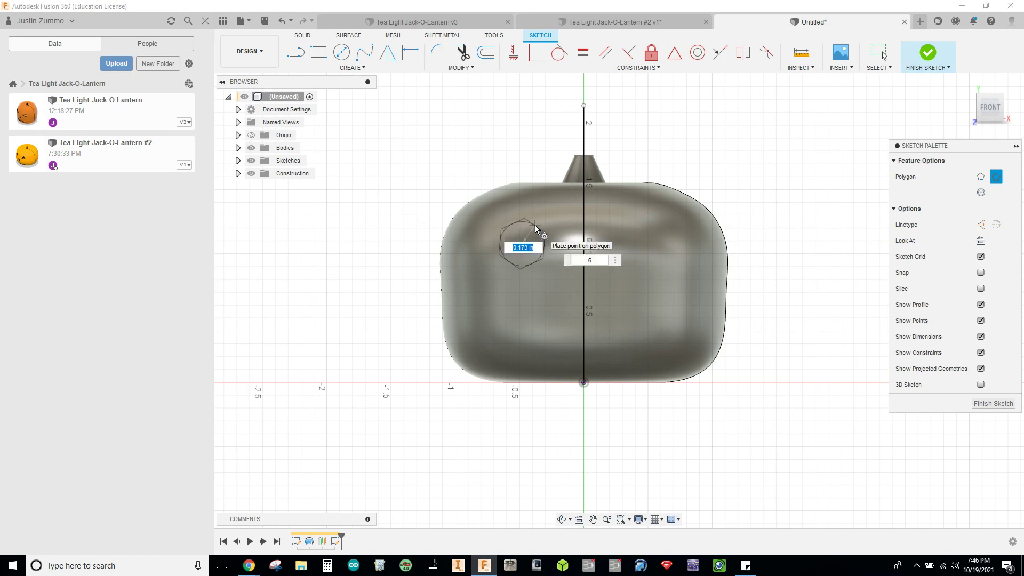
pyautogui.press('Tab')
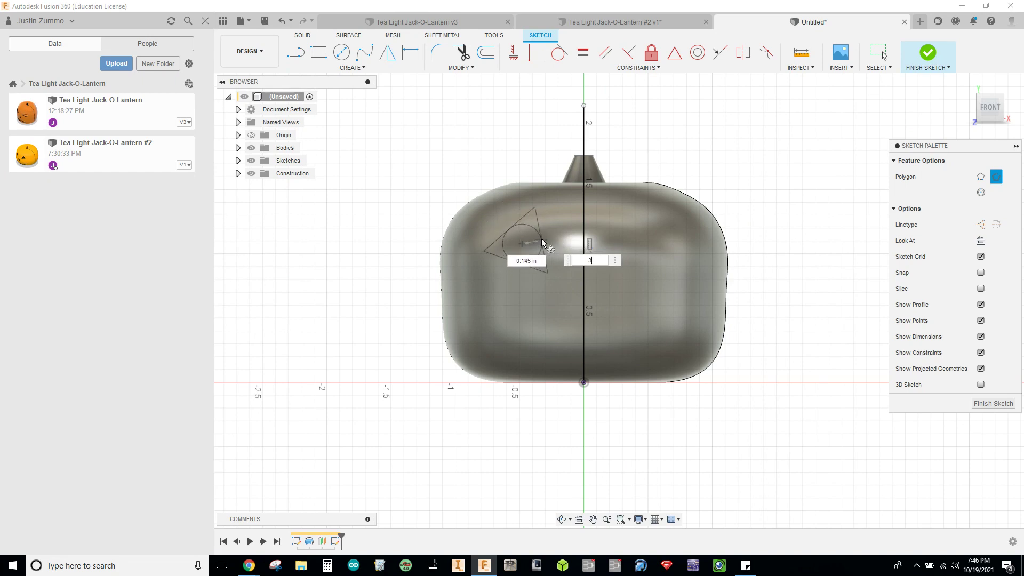
pyautogui.click(539, 241)
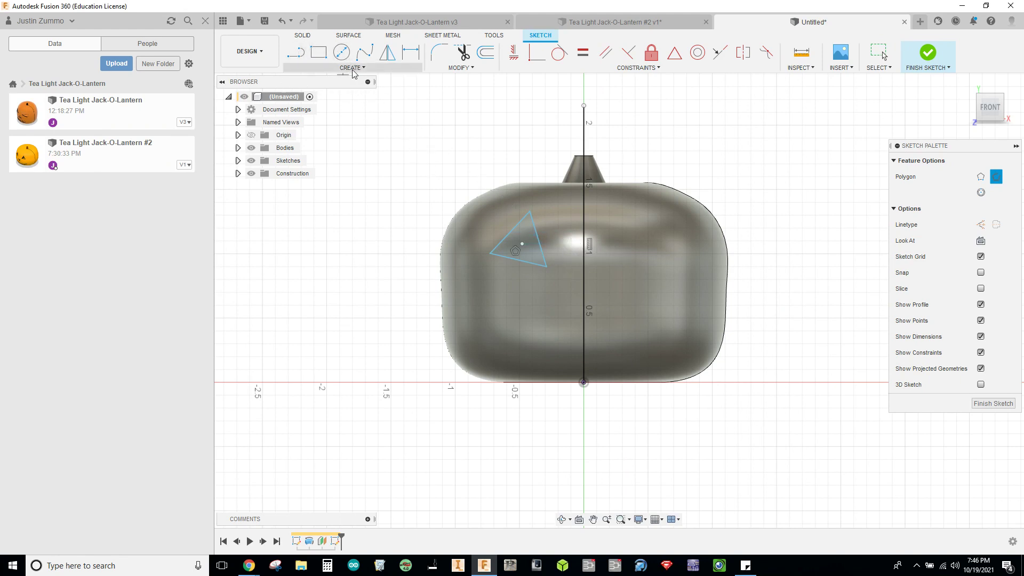
pyautogui.click(583, 290)
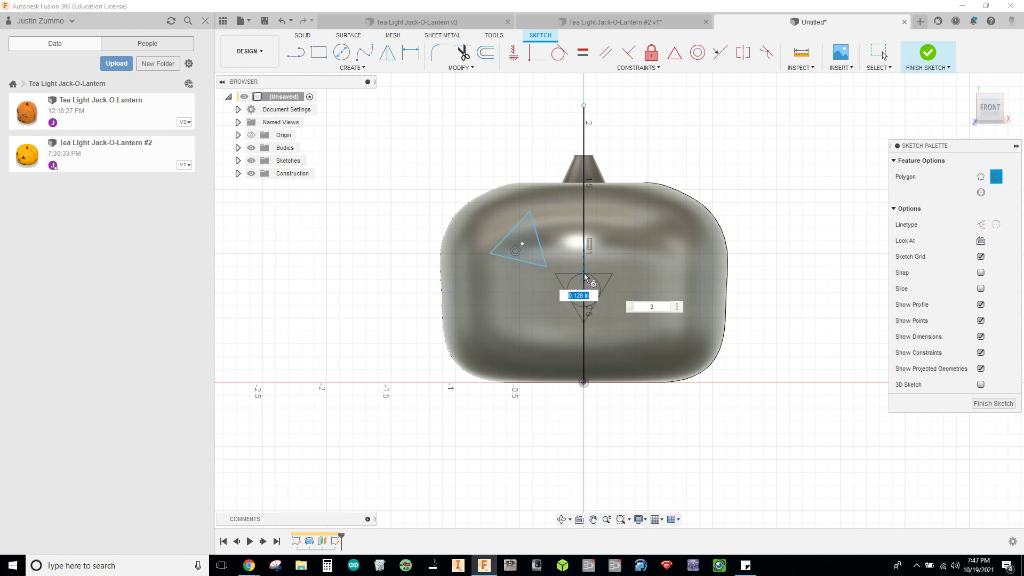
pyautogui.click(583, 298)
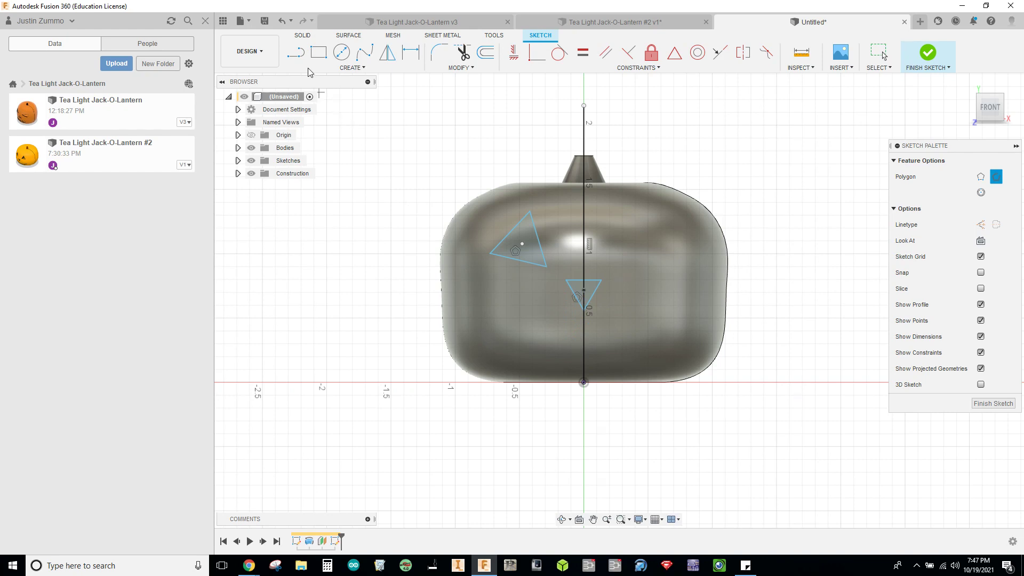
# - Draw two 3-point arcs sharing an outer corner and ending on the centre line as the left half of a smile, and adjust their position
pyautogui.click(336, 68)
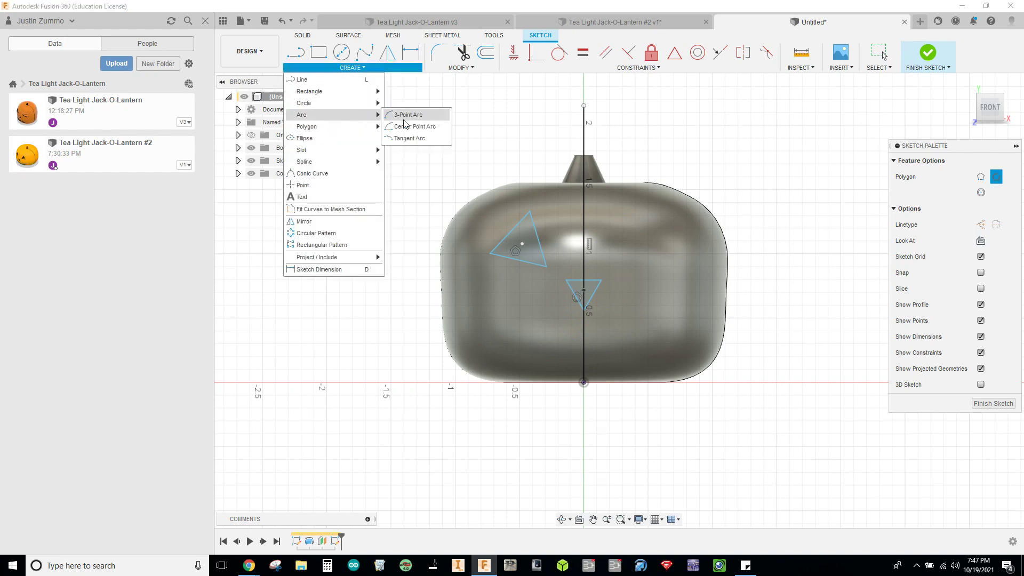
pyautogui.click(412, 116)
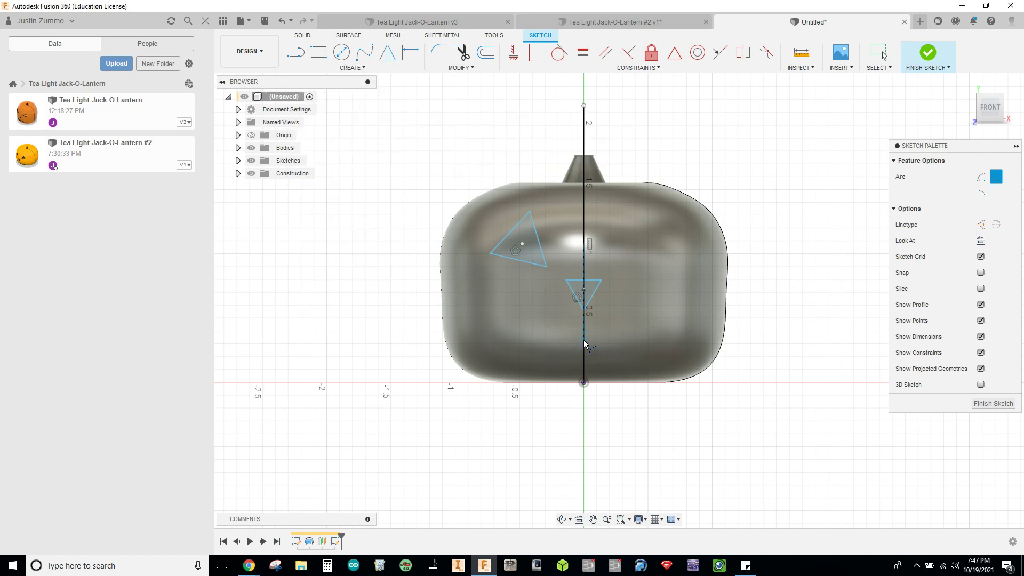
pyautogui.click(484, 324)
pyautogui.click(502, 342)
pyautogui.click(534, 341)
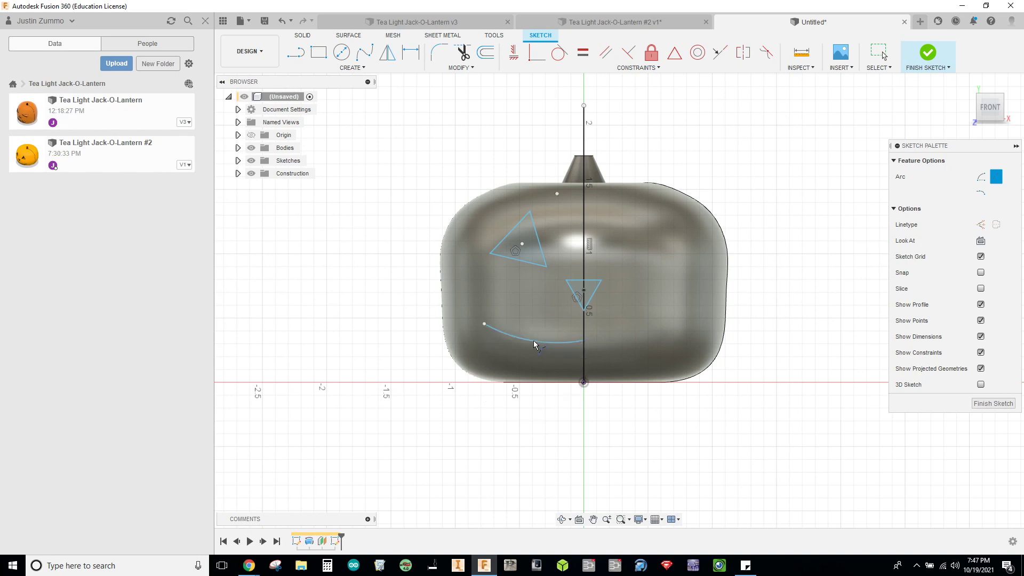
pyautogui.click(484, 324)
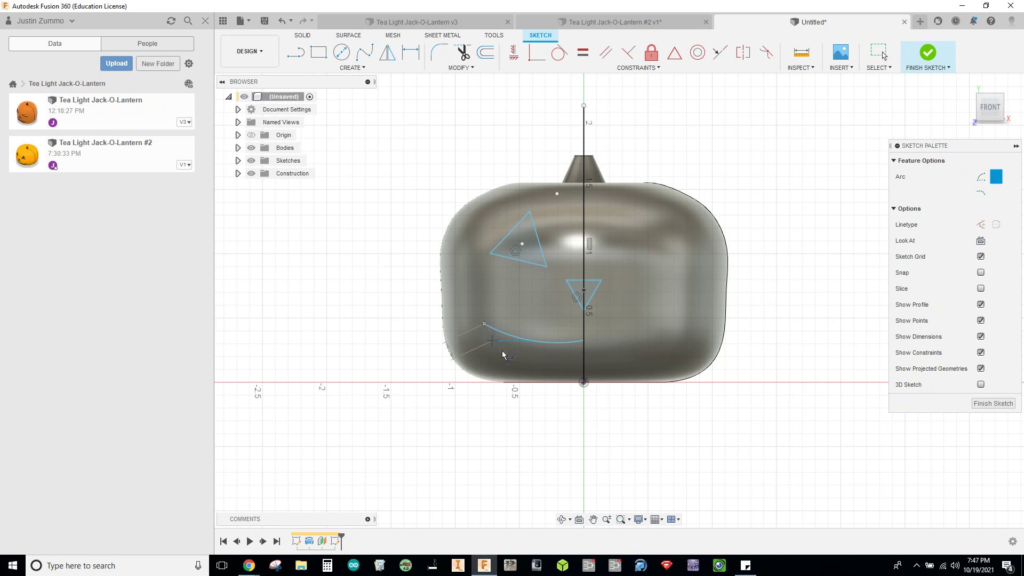
pyautogui.click(584, 373)
pyautogui.click(537, 366)
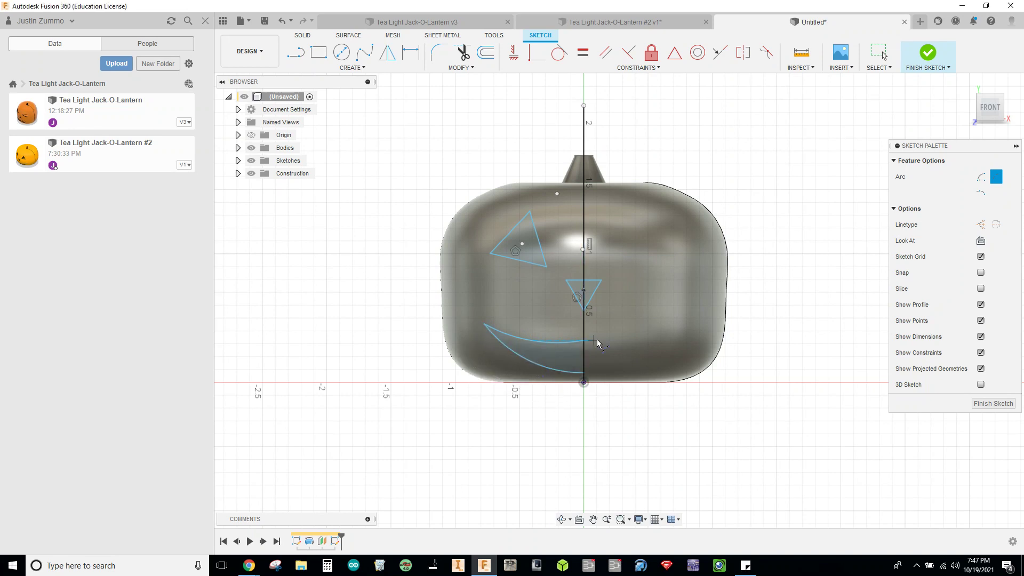
pyautogui.press('Escape')
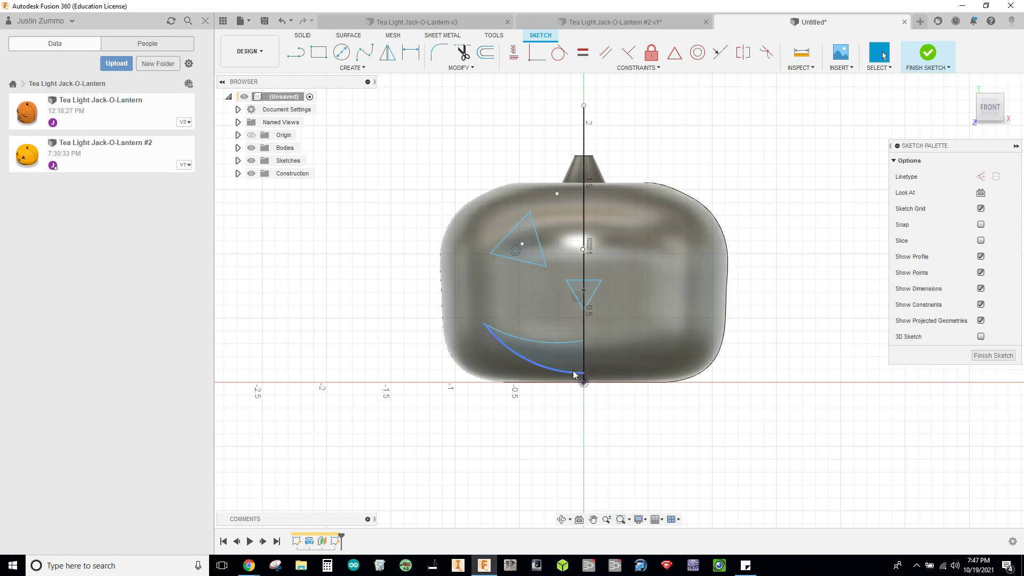
pyautogui.moveTo(574, 366); pyautogui.dragTo(559, 341)
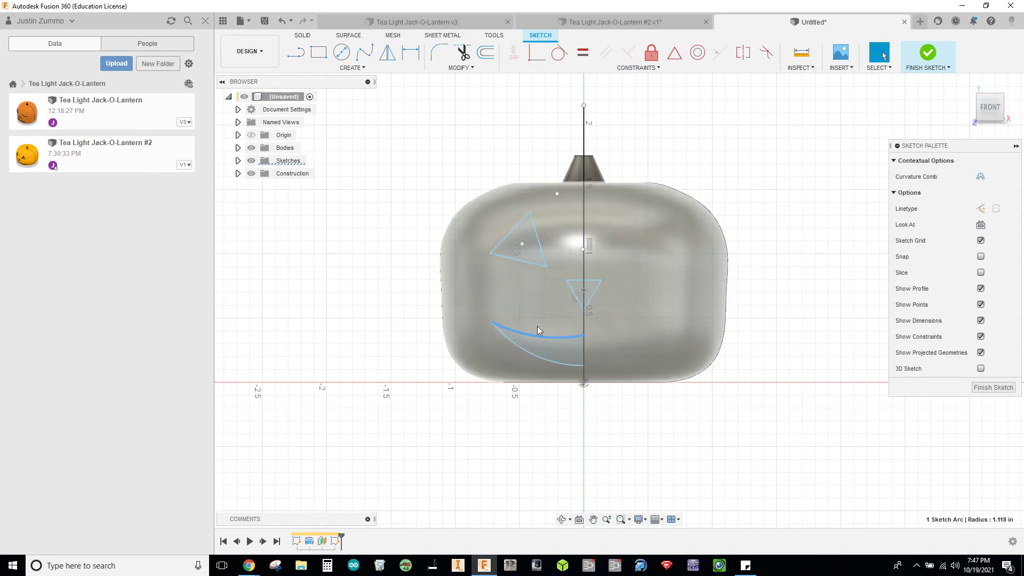
# - Draw a zigzag of connected lines along the mouth's lower arc, from the centre line towards the corner, as progressively smaller lower teeth
pyautogui.click(296, 52)
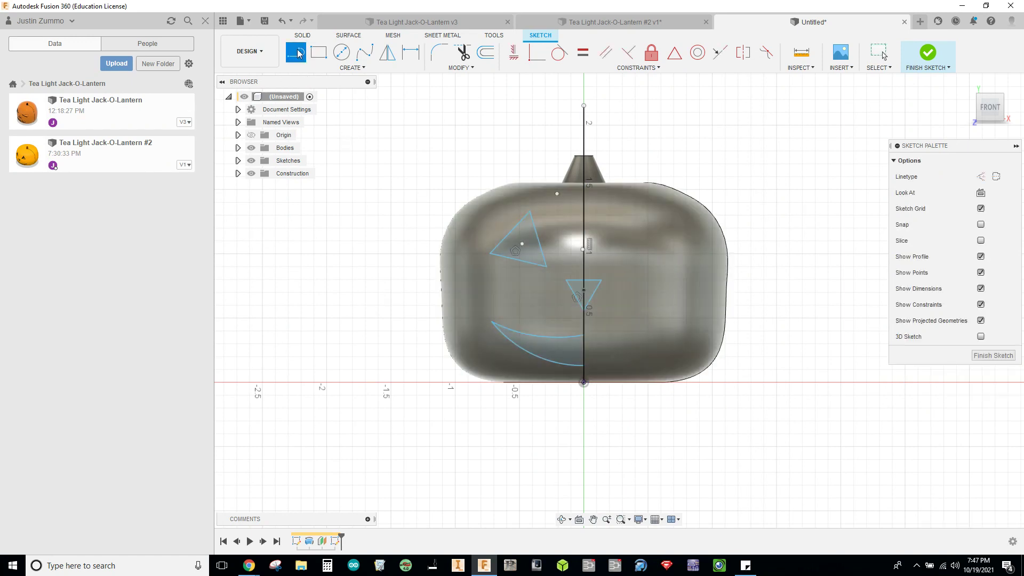
pyautogui.scroll(3, 568, 347)
pyautogui.scroll(2, 568, 347)
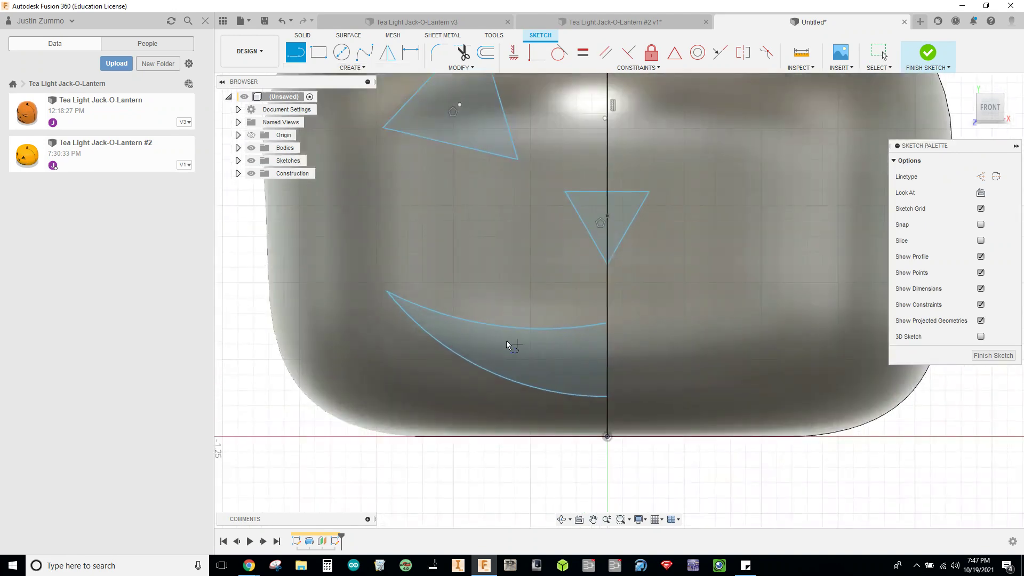
pyautogui.click(576, 396)
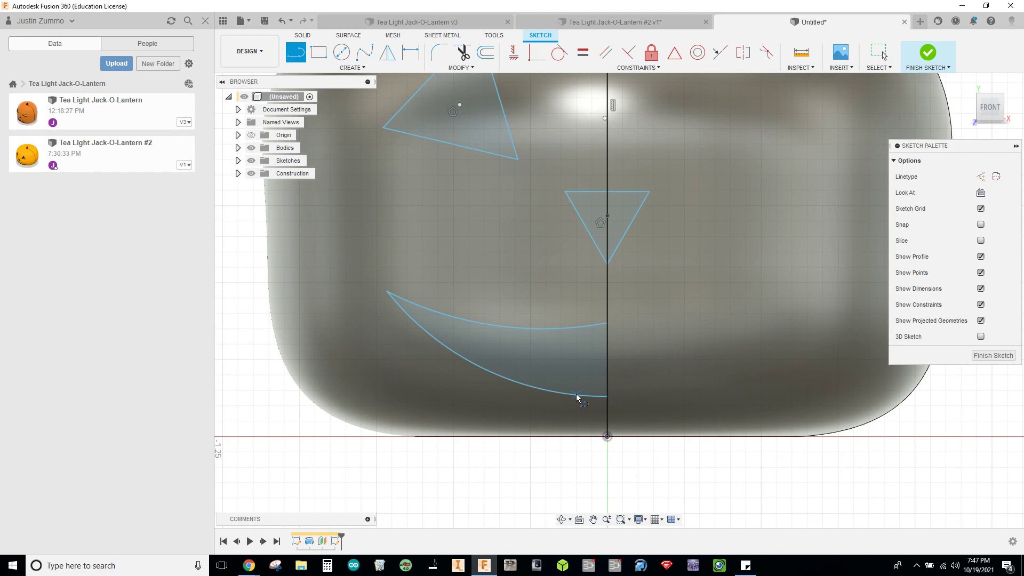
pyautogui.click(607, 359)
pyautogui.click(552, 358)
pyautogui.click(524, 382)
pyautogui.click(496, 355)
pyautogui.click(479, 366)
pyautogui.click(463, 338)
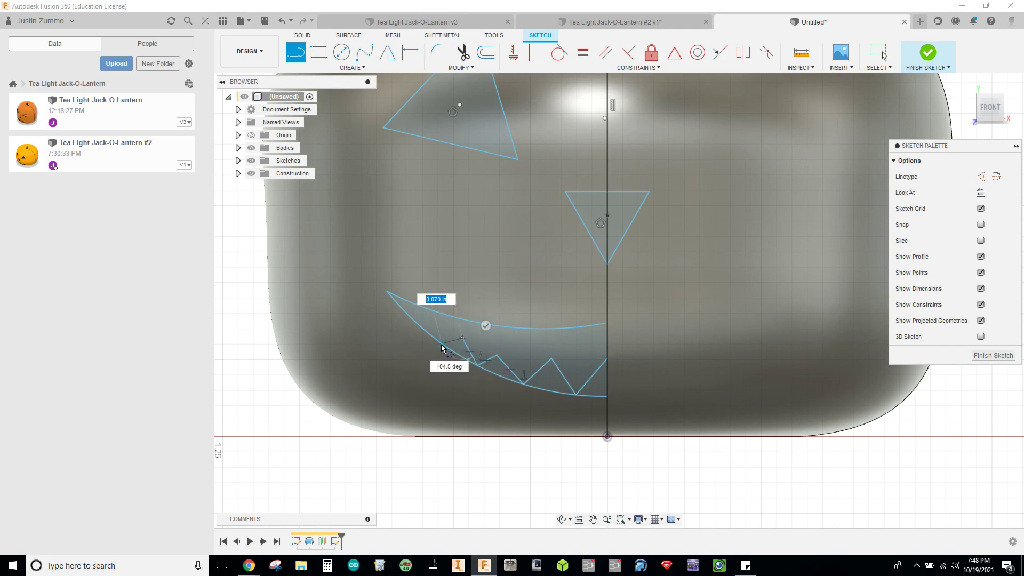
pyautogui.click(441, 341)
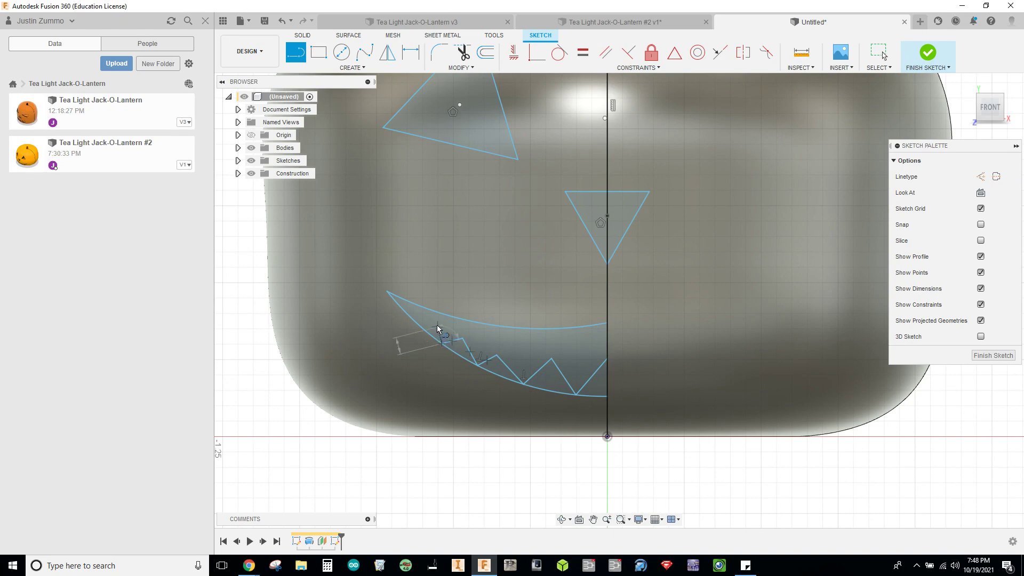
pyautogui.click(437, 324)
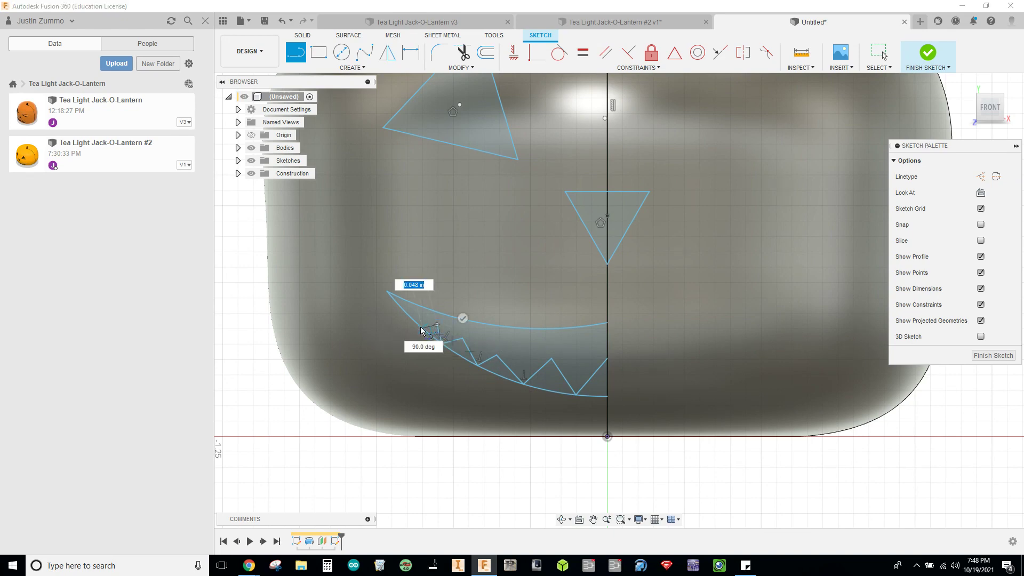
pyautogui.click(422, 329)
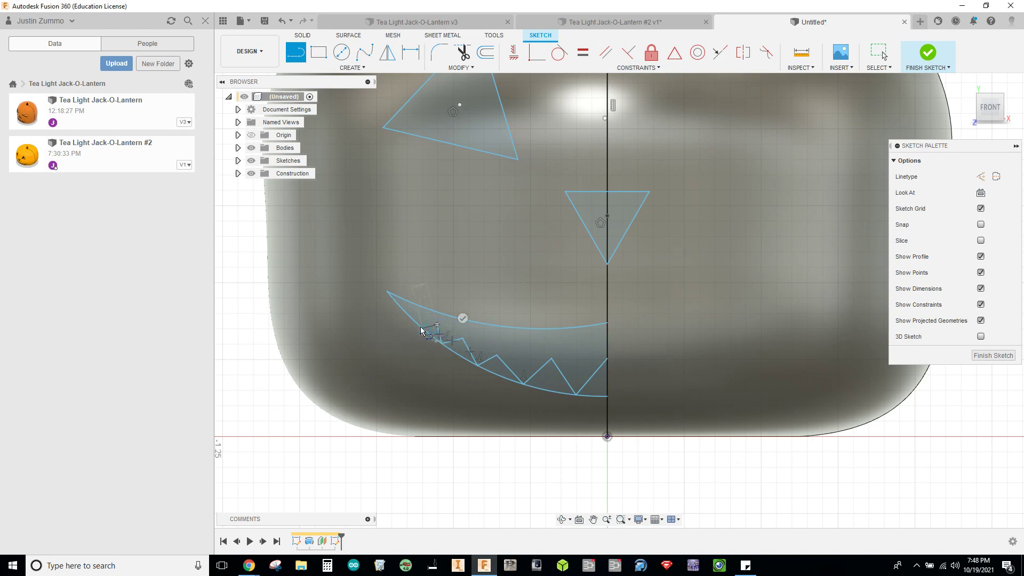
# - Draw a second zigzag of lines along the mouth's upper arc, from its centre-line end towards the corner, as the upper teeth
pyautogui.click(604, 324)
pyautogui.click(583, 359)
pyautogui.click(555, 329)
pyautogui.click(527, 359)
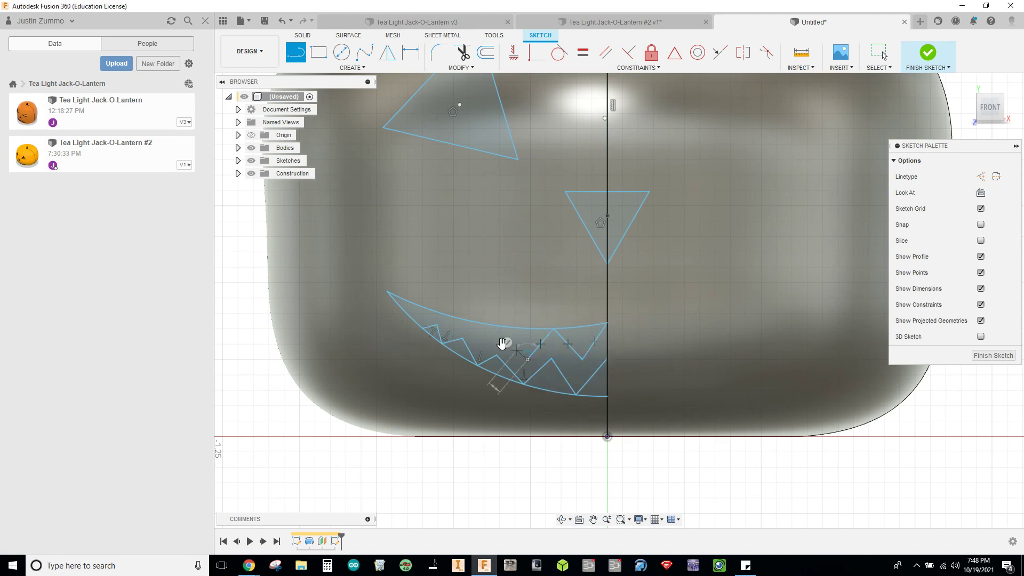
pyautogui.click(503, 328)
pyautogui.click(479, 362)
pyautogui.click(467, 321)
pyautogui.click(467, 321)
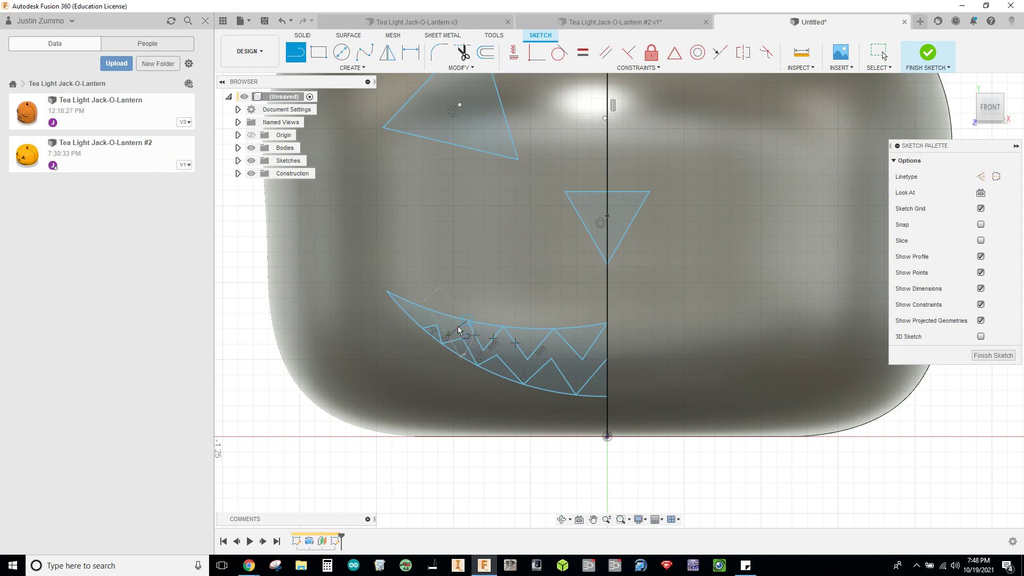
pyautogui.click(448, 334)
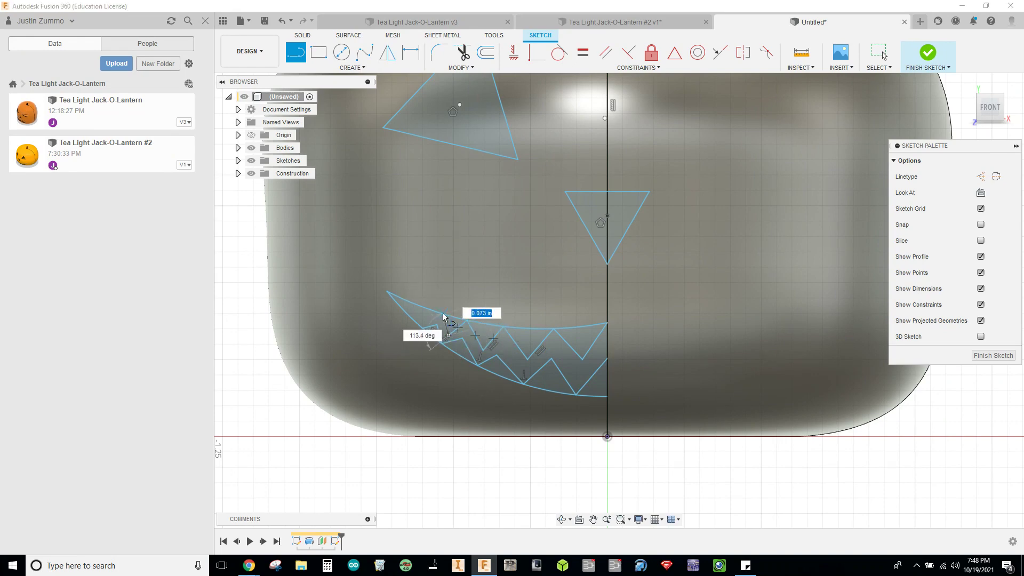
pyautogui.click(443, 317)
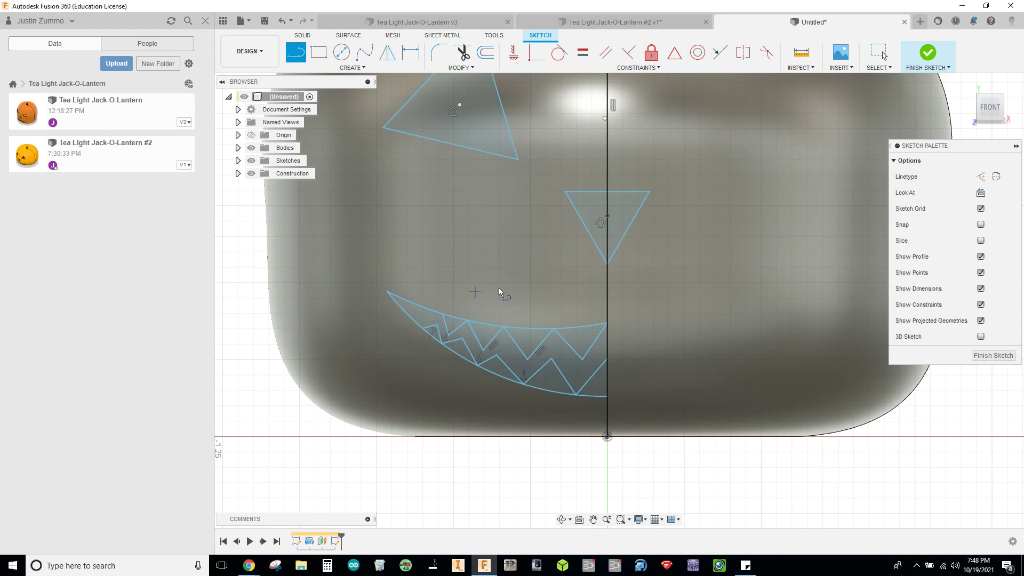
# - Trim the upper and lower mouth arc segments between the teeth, leaving a jagged half-mouth outline
pyautogui.click(462, 56)
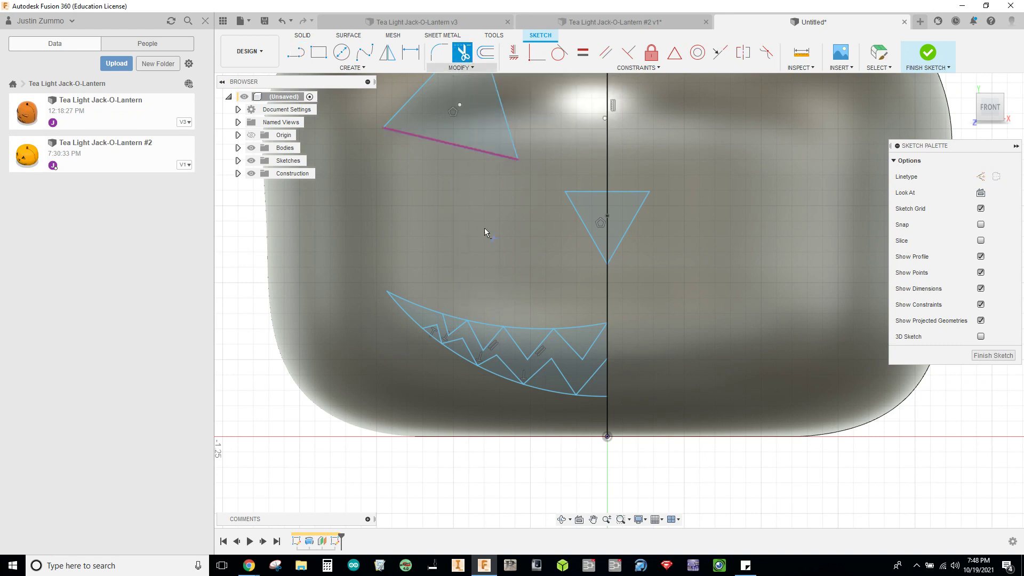
pyautogui.click(452, 315)
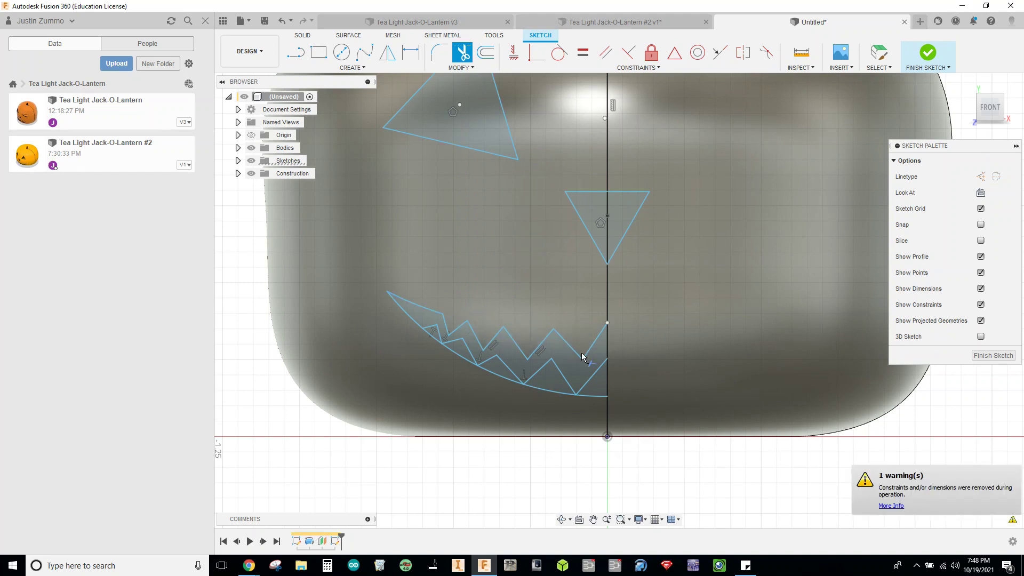
pyautogui.click(589, 395)
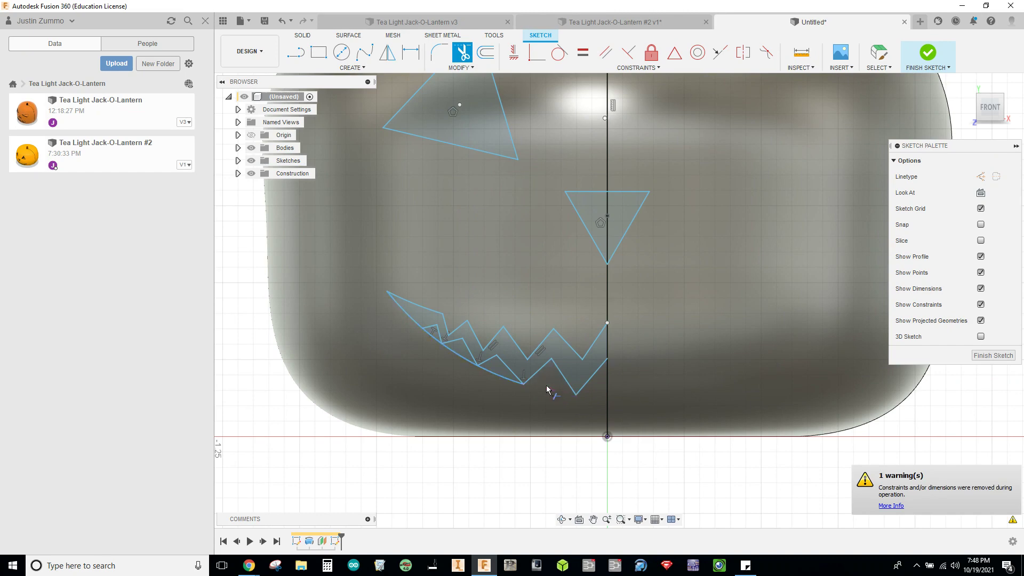
pyautogui.click(505, 381)
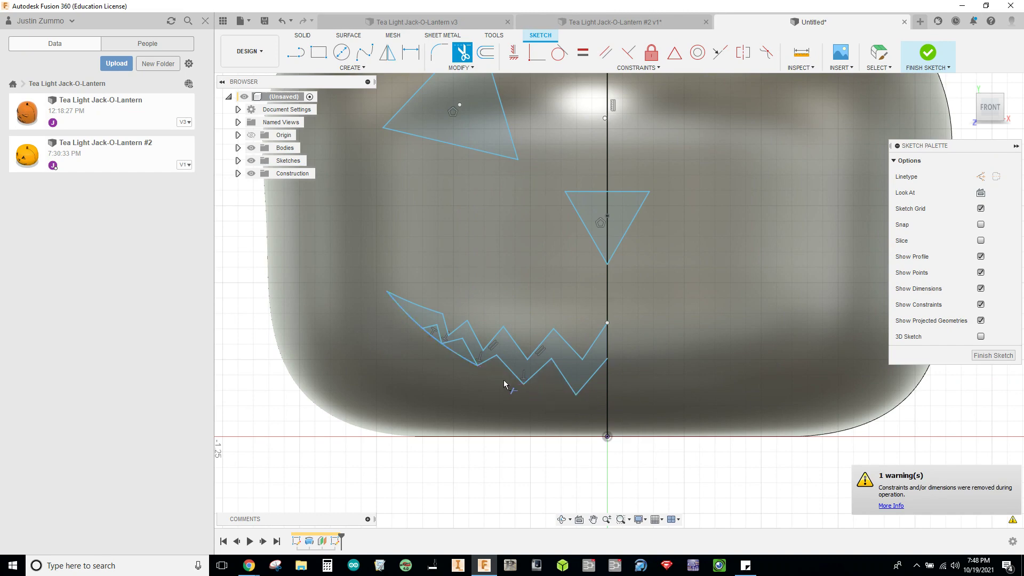
pyautogui.click(456, 355)
pyautogui.click(436, 340)
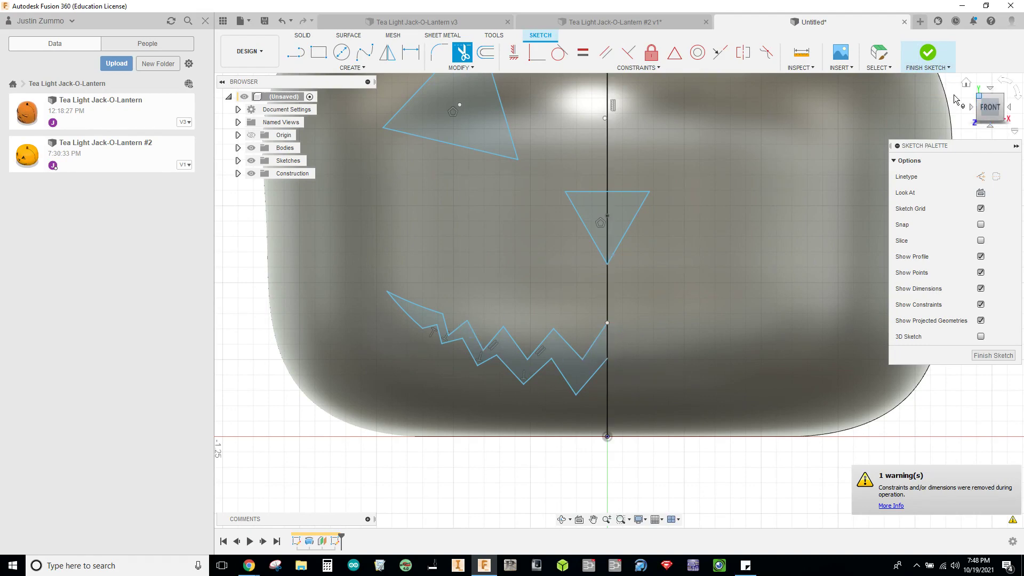
# - Mirror the eye triangle and the jagged half-mouth outline about the vertical centre line, and finish the sketch
pyautogui.scroll(1, 859, 175)
pyautogui.scroll(-4, 818, 189)
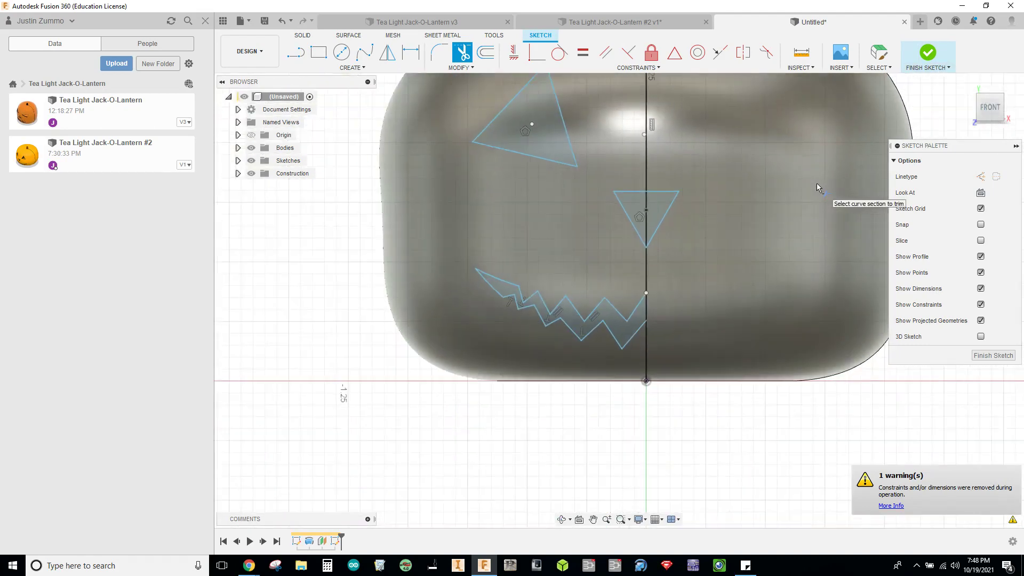
pyautogui.moveTo(818, 192); pyautogui.dragTo(714, 255, button='middle')
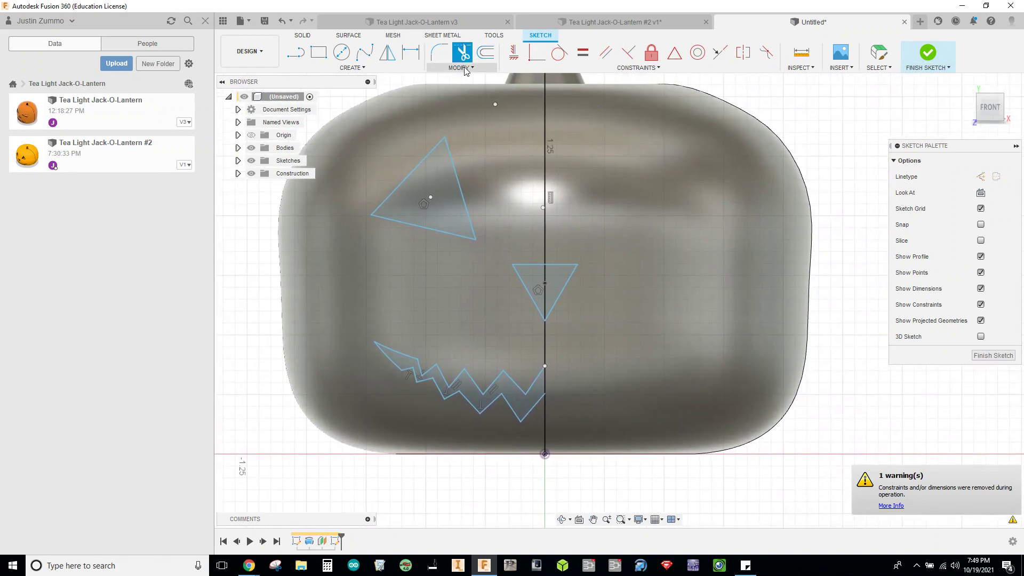
pyautogui.click(395, 61)
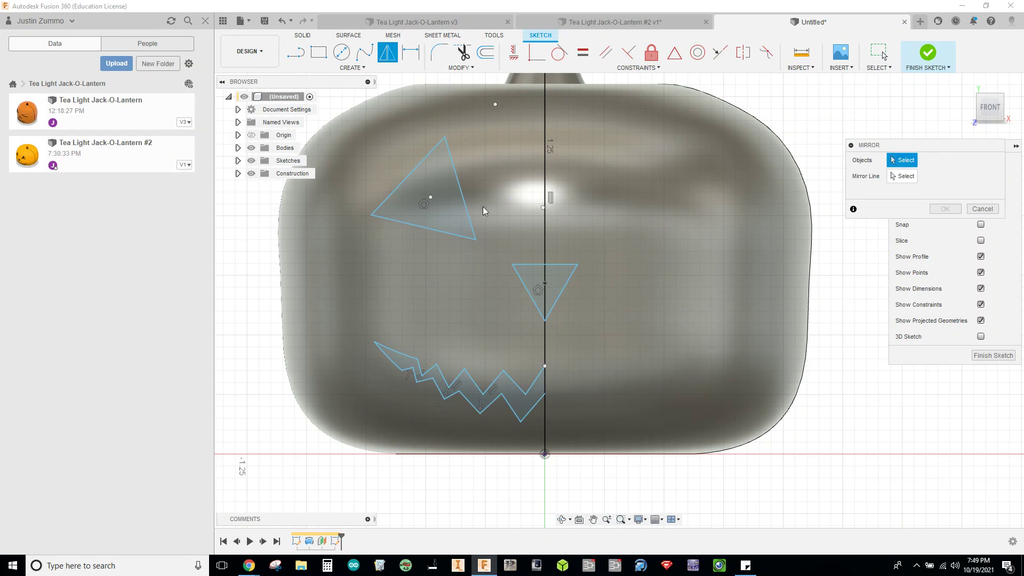
pyautogui.click(407, 179)
pyautogui.click(457, 181)
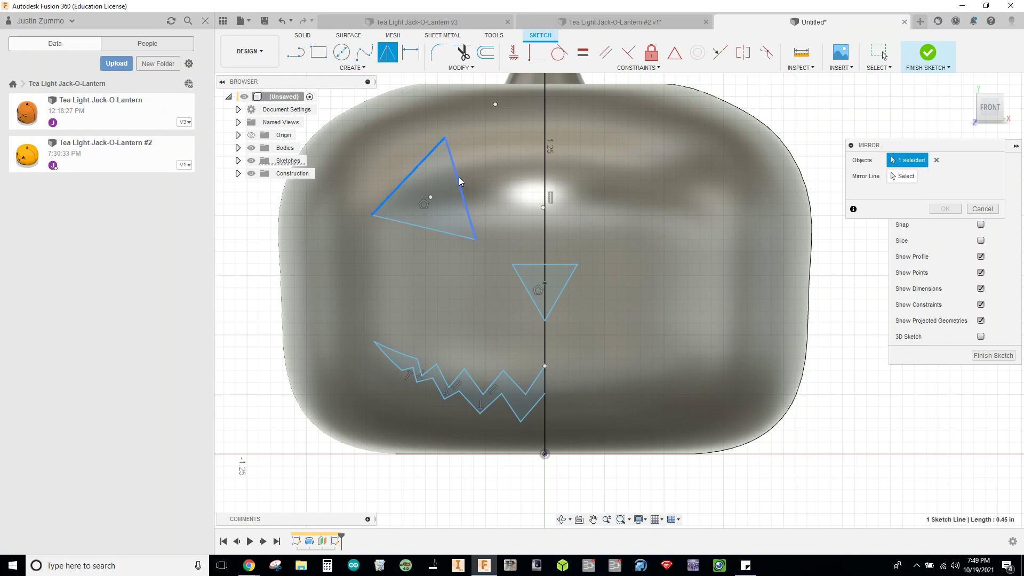
pyautogui.click(437, 227)
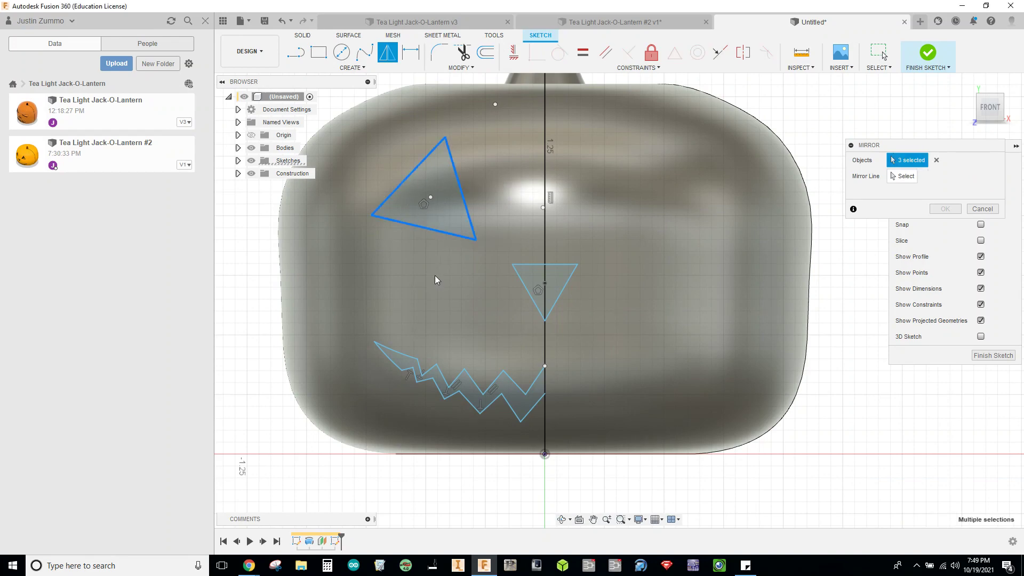
pyautogui.moveTo(350, 335); pyautogui.dragTo(560, 436)
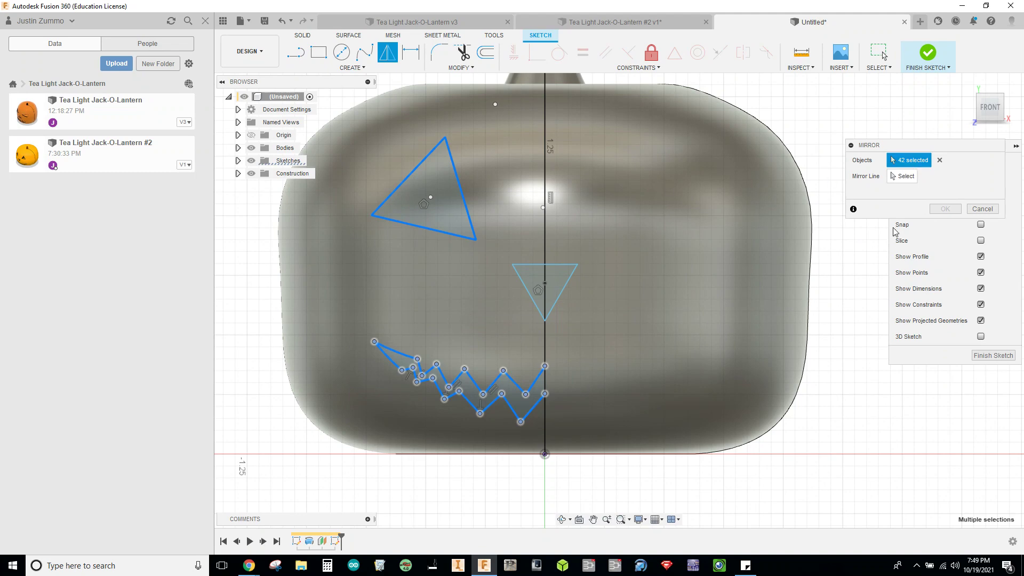
pyautogui.click(894, 177)
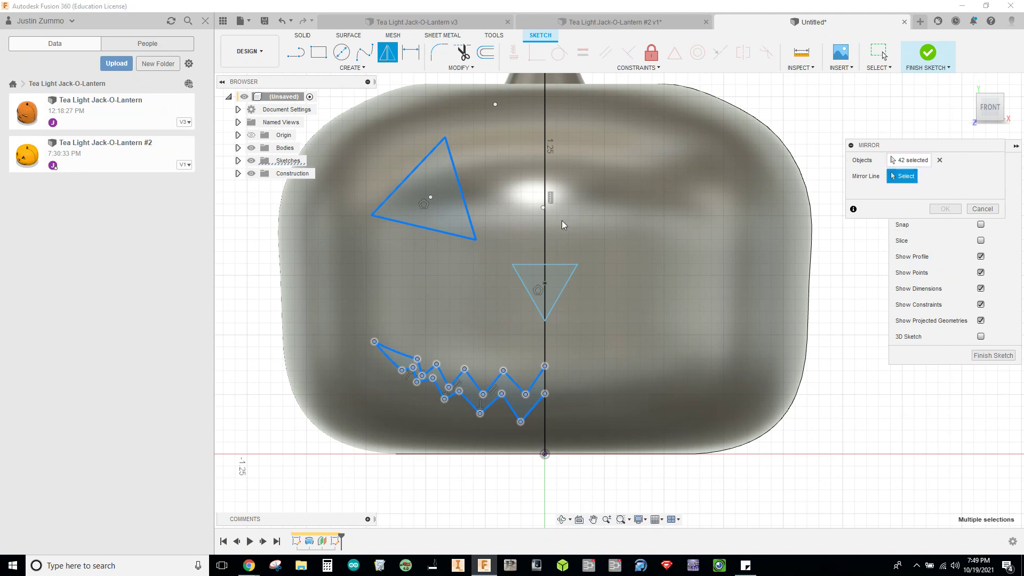
pyautogui.click(544, 187)
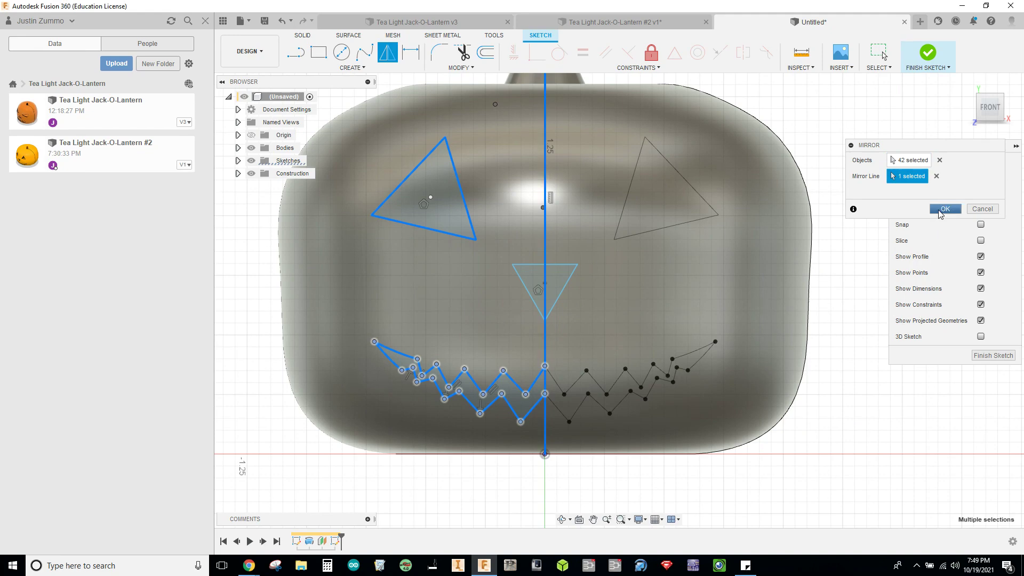
pyautogui.click(942, 210)
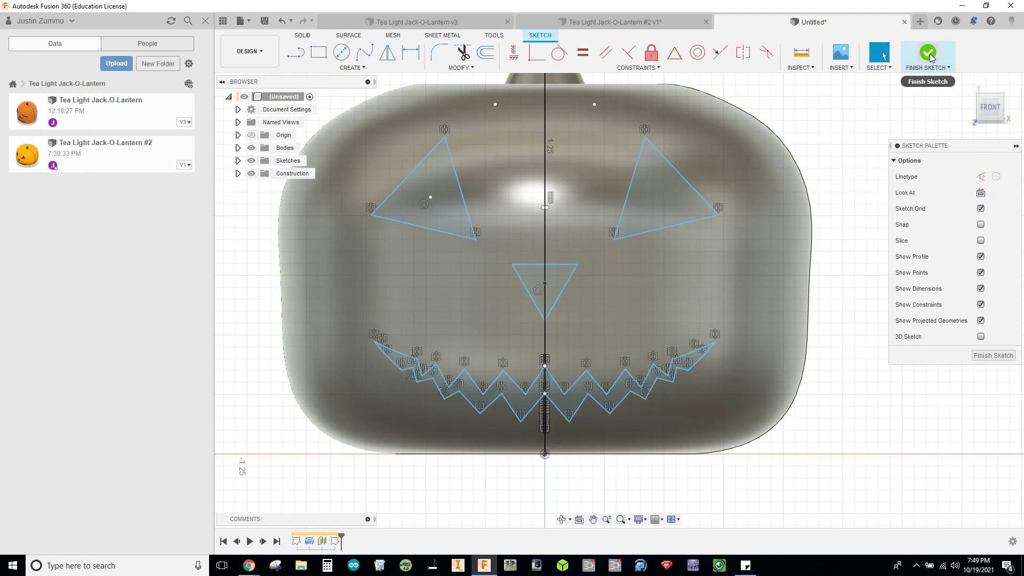
pyautogui.click(928, 53)
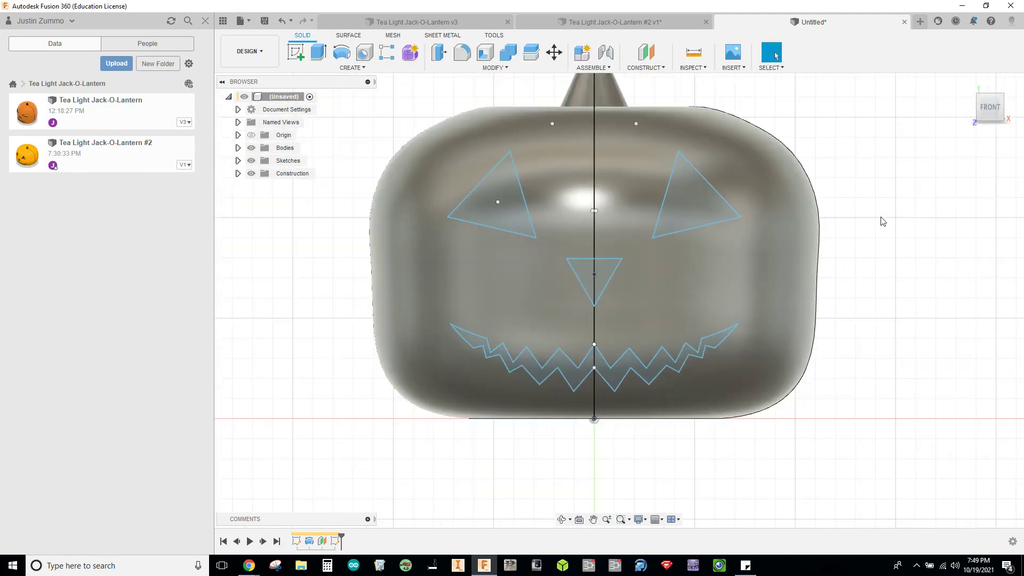
# - Extrude both eyes, the nose and both mouth halves as a cut of -3.00 in through the pumpkin
pyautogui.click(319, 52)
pyautogui.click(433, 232)
pyautogui.click(600, 245)
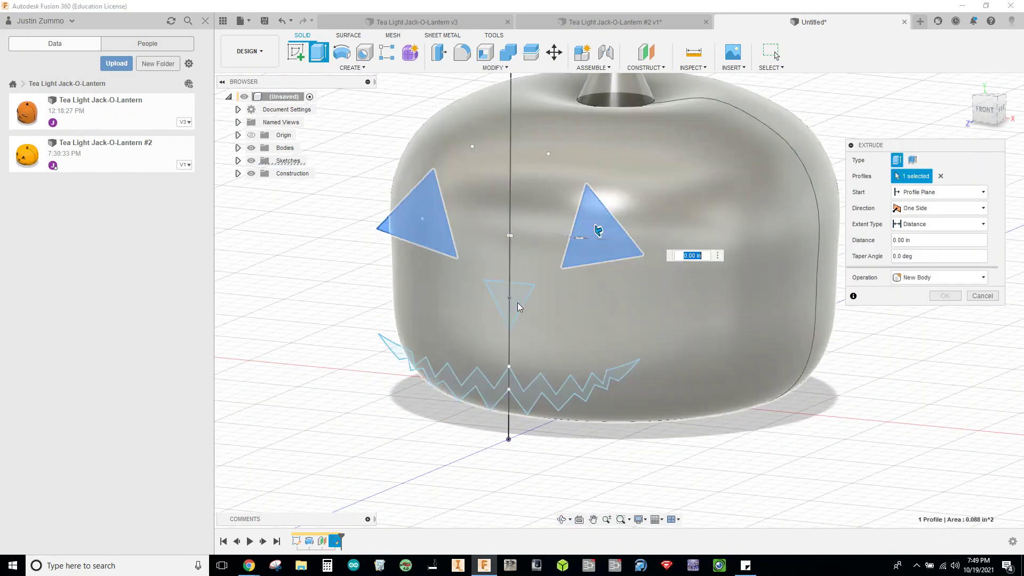
pyautogui.click(517, 302)
pyautogui.click(481, 393)
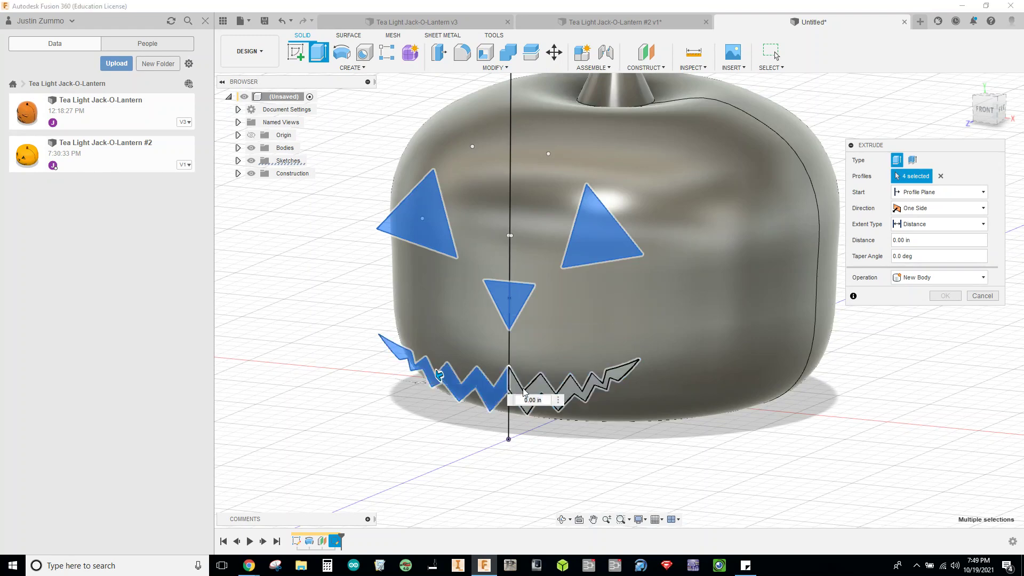
pyautogui.click(544, 384)
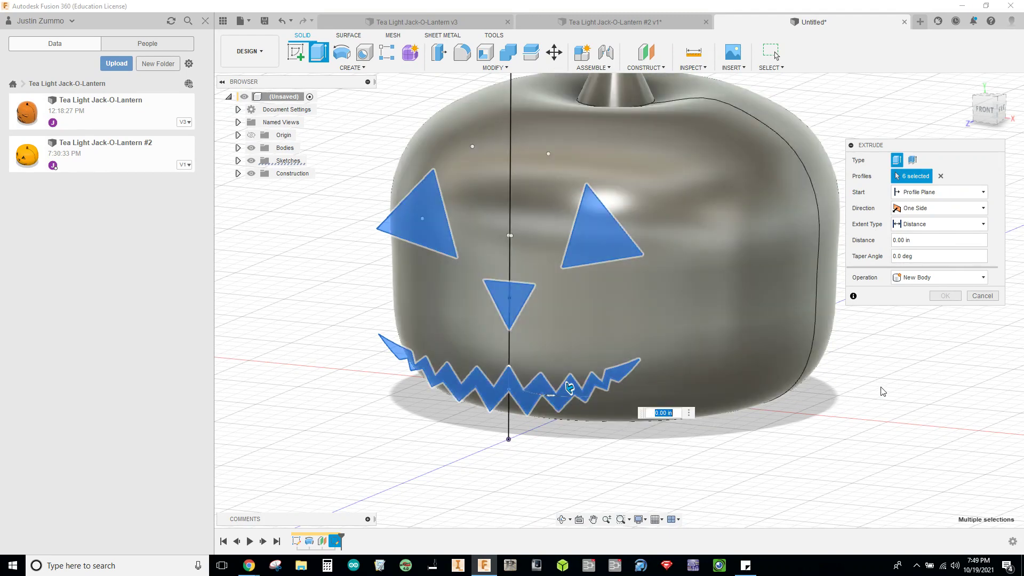
pyautogui.moveTo(883, 392)
pyautogui.keyDown('shift'); pyautogui.mouseDown(button='middle')
pyautogui.moveTo(852, 393)
pyautogui.moveTo(801, 433)
pyautogui.moveTo(641, 446)
pyautogui.mouseUp(button='middle'); pyautogui.keyUp('shift')
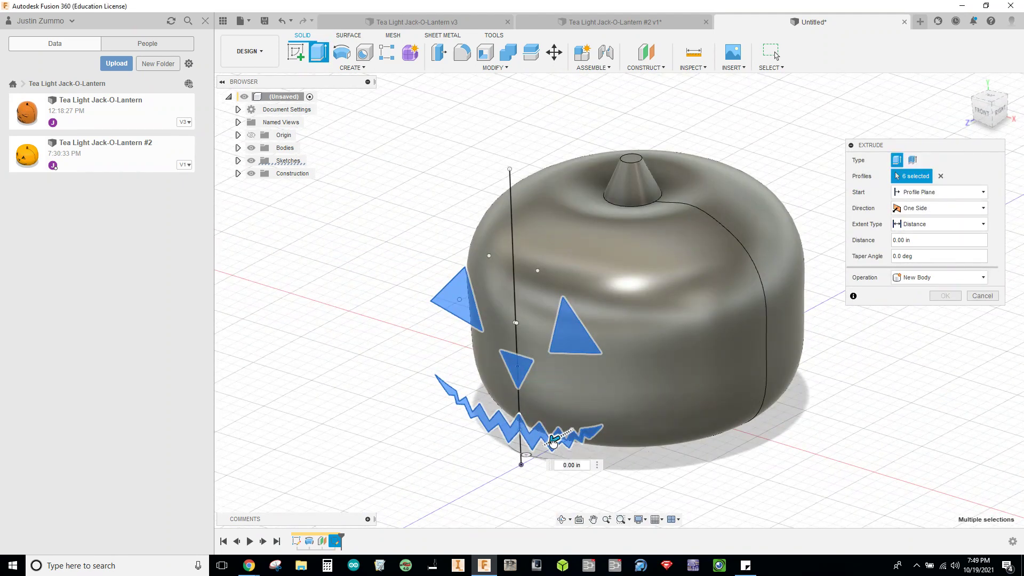
pyautogui.moveTo(554, 448); pyautogui.dragTo(584, 432)
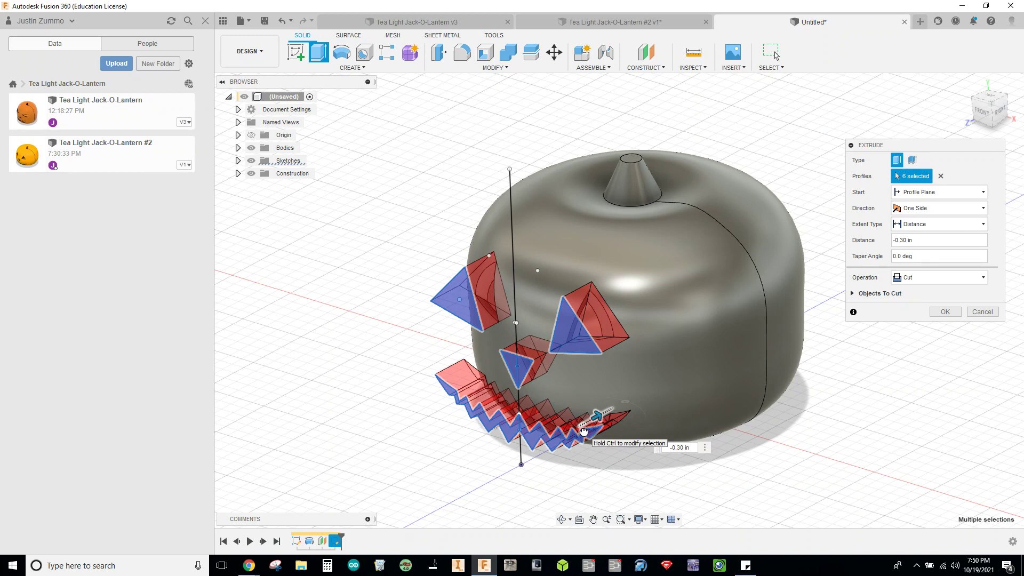
pyautogui.moveTo(584, 432); pyautogui.dragTo(682, 401)
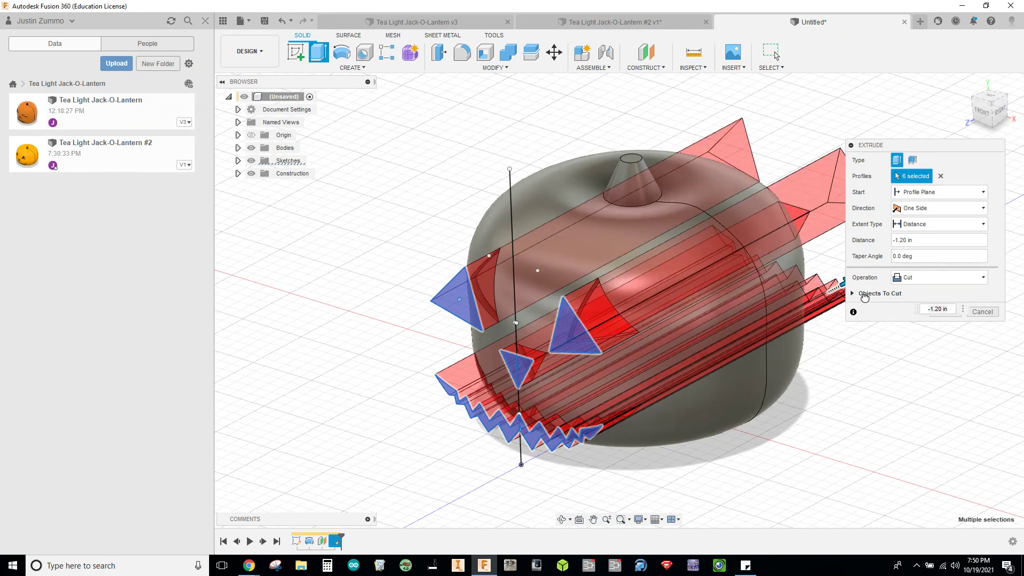
pyautogui.moveTo(865, 298); pyautogui.dragTo(865, 297)
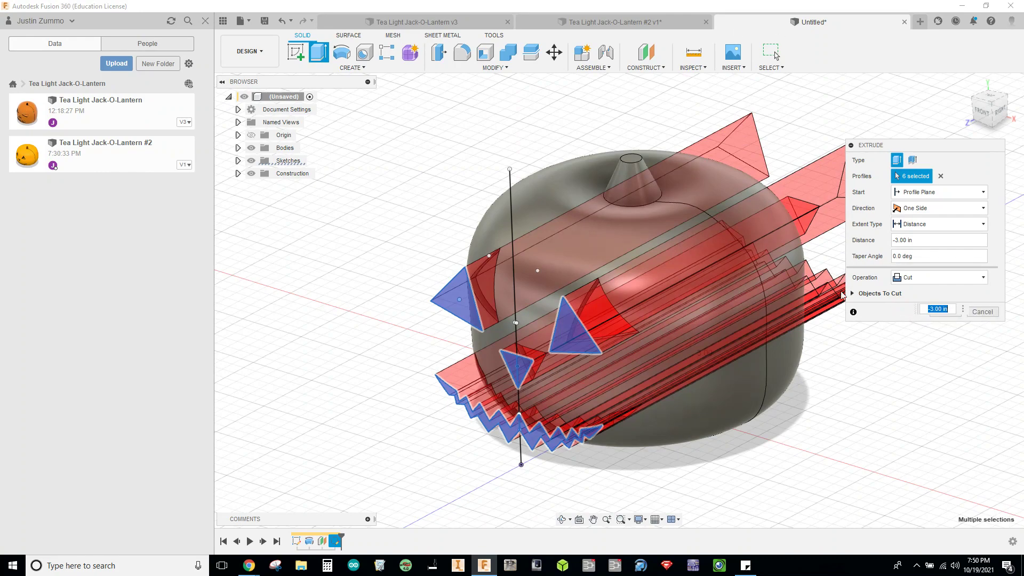
pyautogui.moveTo(839, 343); pyautogui.dragTo(469, 330, button='middle')
pyautogui.keyDown('shift'); pyautogui.moveTo(376, 427); pyautogui.dragTo(772, 391, button='middle'); pyautogui.keyUp('shift')
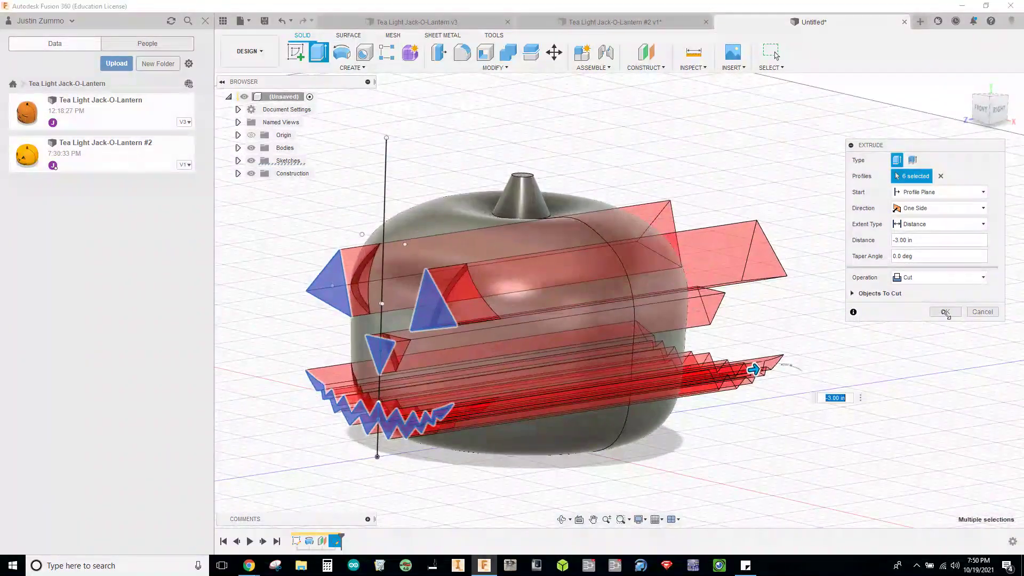
pyautogui.click(945, 312)
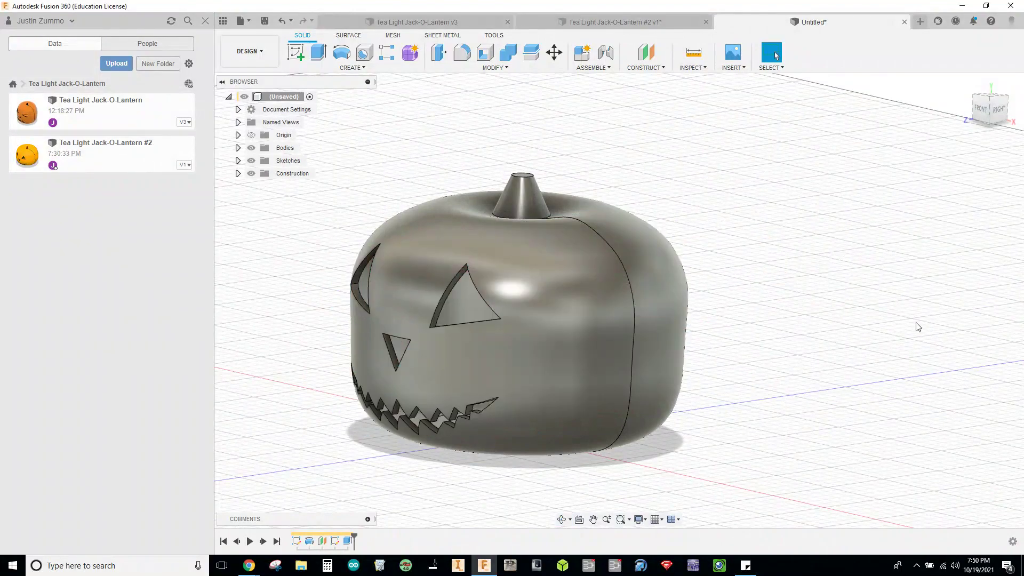
# - Cut a simple hole centred on the pumpkin's flat underside, 1.00 in in diameter and 0.25 in deep
pyautogui.keyDown('shift'); pyautogui.moveTo(838, 337); pyautogui.dragTo(809, 286, button='middle'); pyautogui.keyUp('shift')
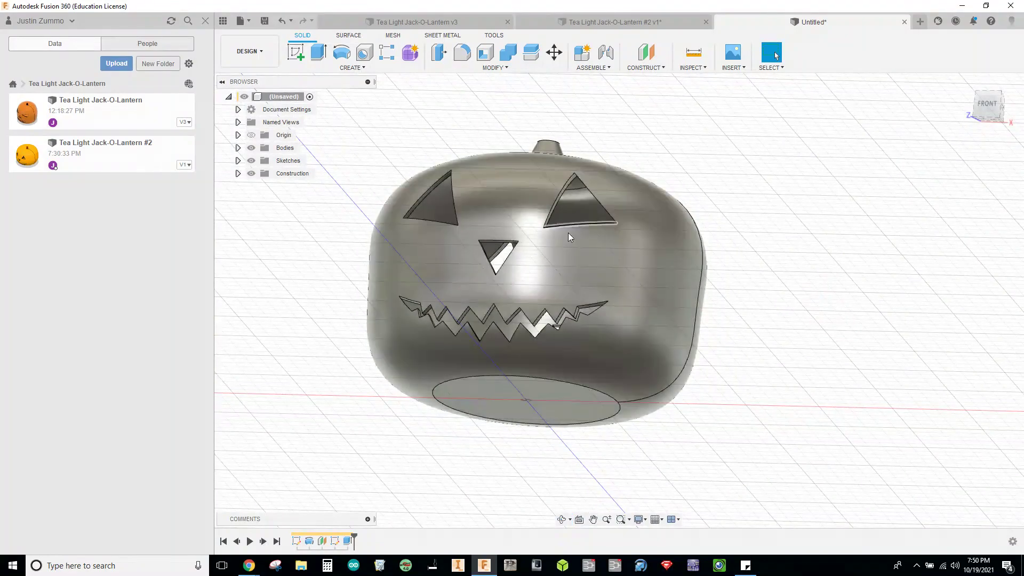
pyautogui.moveTo(763, 247); pyautogui.dragTo(816, 221, button='middle')
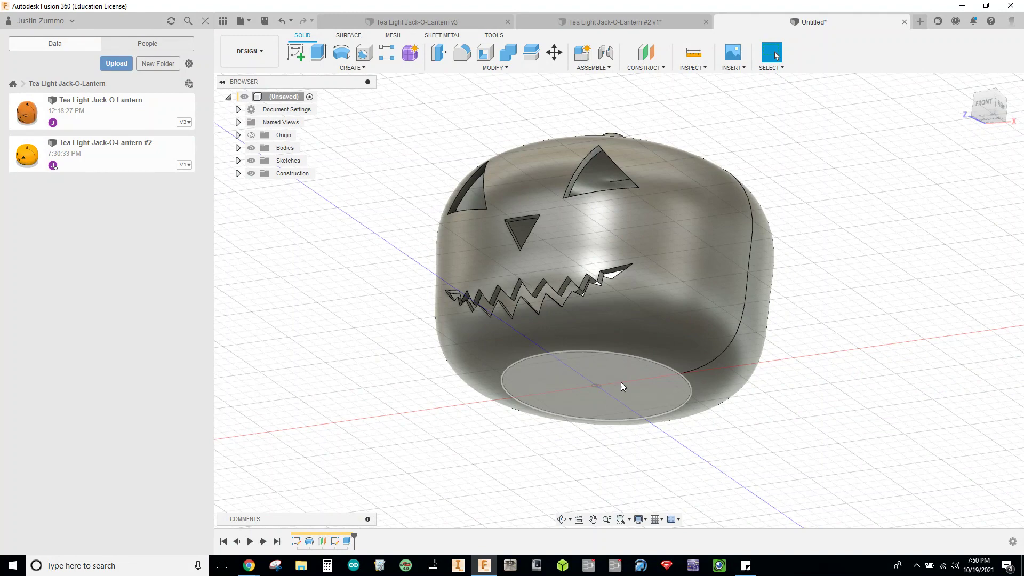
pyautogui.click(365, 56)
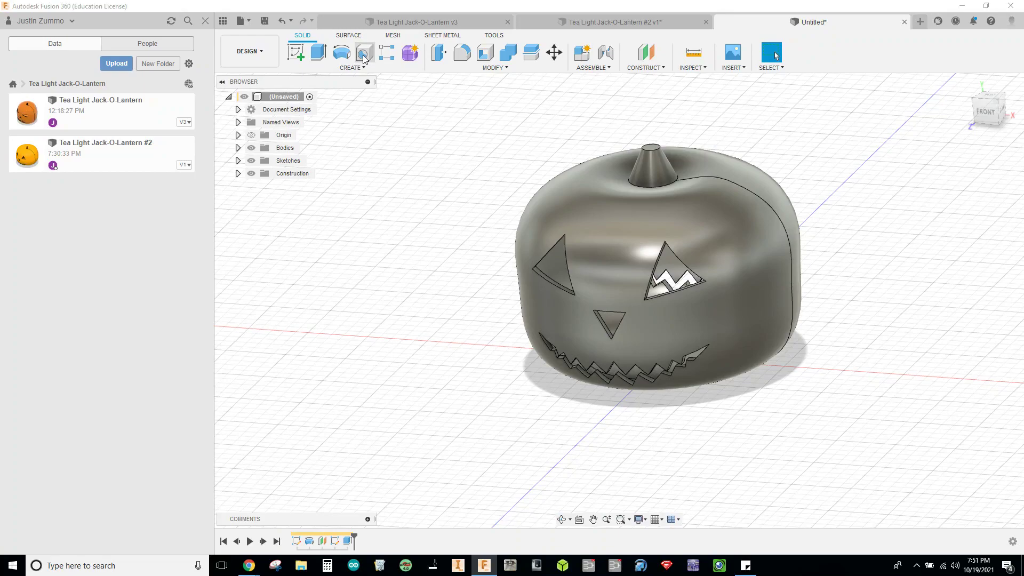
pyautogui.keyDown('shift'); pyautogui.moveTo(761, 441); pyautogui.dragTo(741, 355, button='middle'); pyautogui.keyUp('shift')
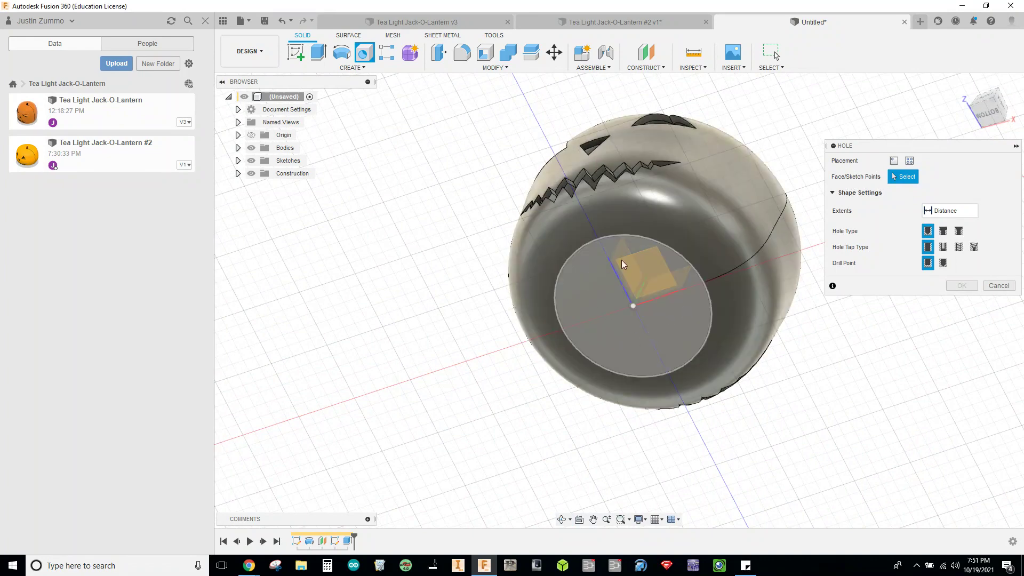
pyautogui.click(620, 326)
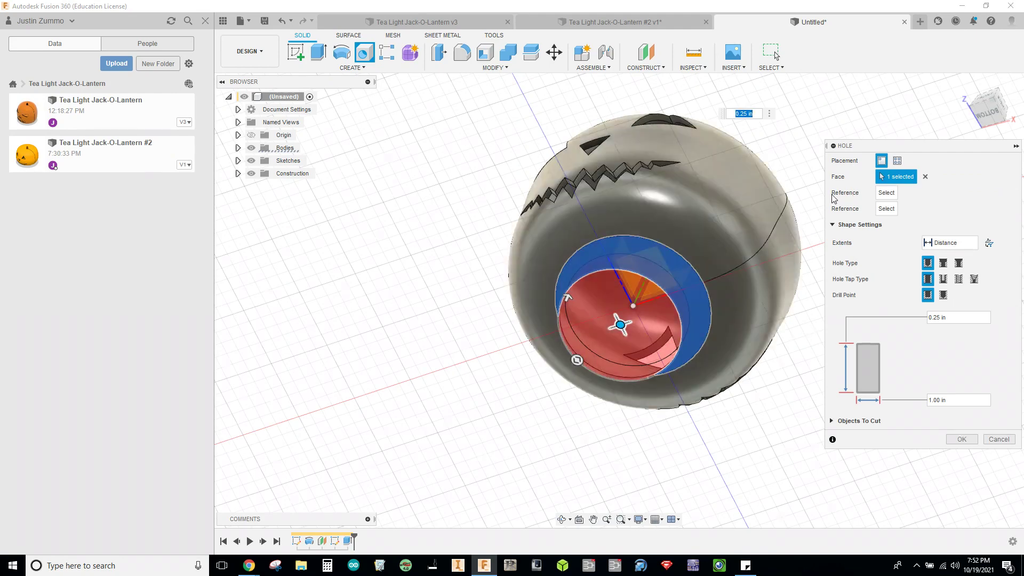
pyautogui.click(888, 194)
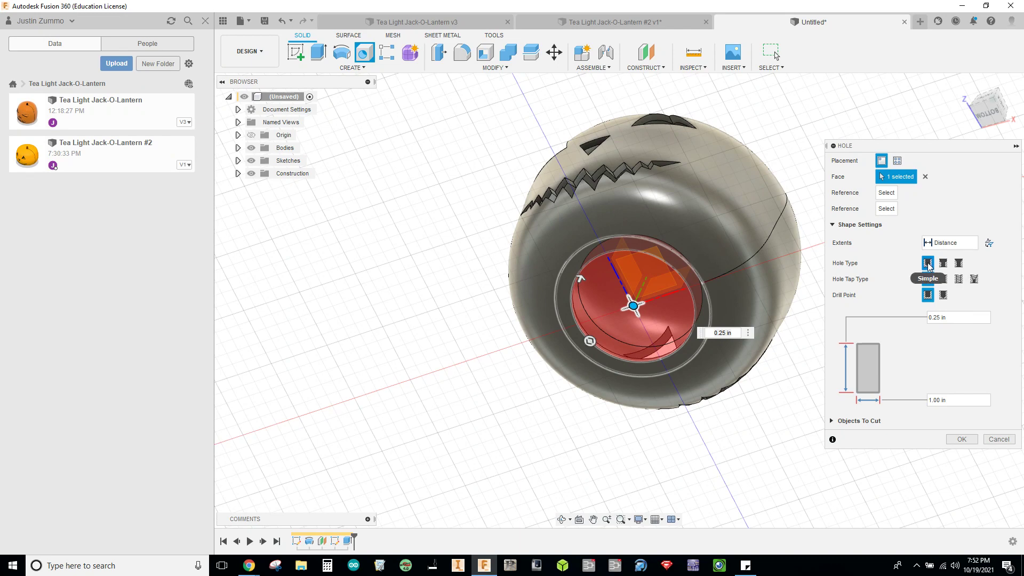
pyautogui.click(933, 320)
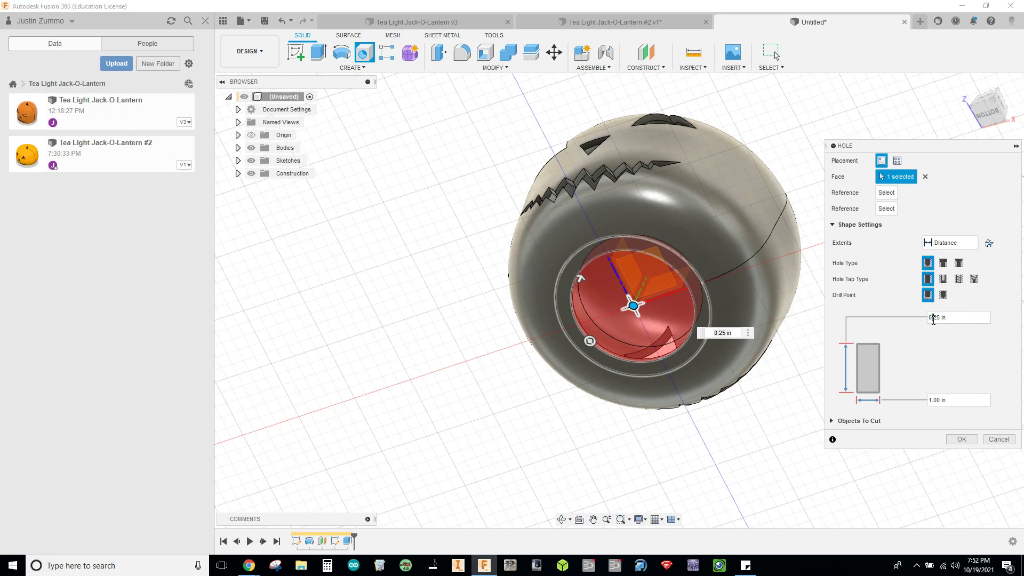
pyautogui.moveTo(963, 317); pyautogui.dragTo(915, 320)
pyautogui.click(940, 400)
pyautogui.click(961, 438)
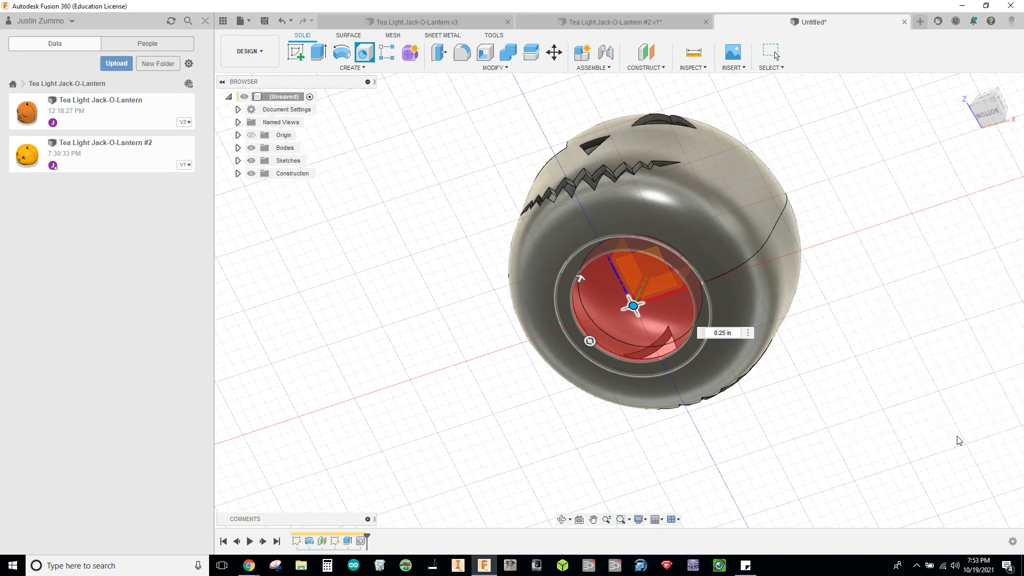
# - Search the appearance library for "brown"
pyautogui.keyDown('shift'); pyautogui.moveTo(842, 167); pyautogui.dragTo(818, 218, button='middle'); pyautogui.keyUp('shift')
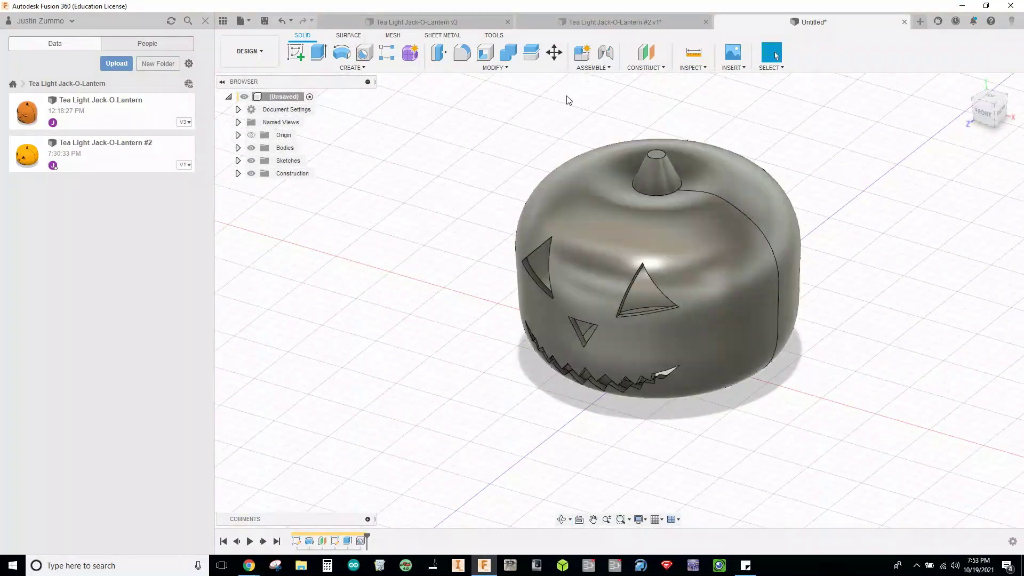
pyautogui.click(501, 72)
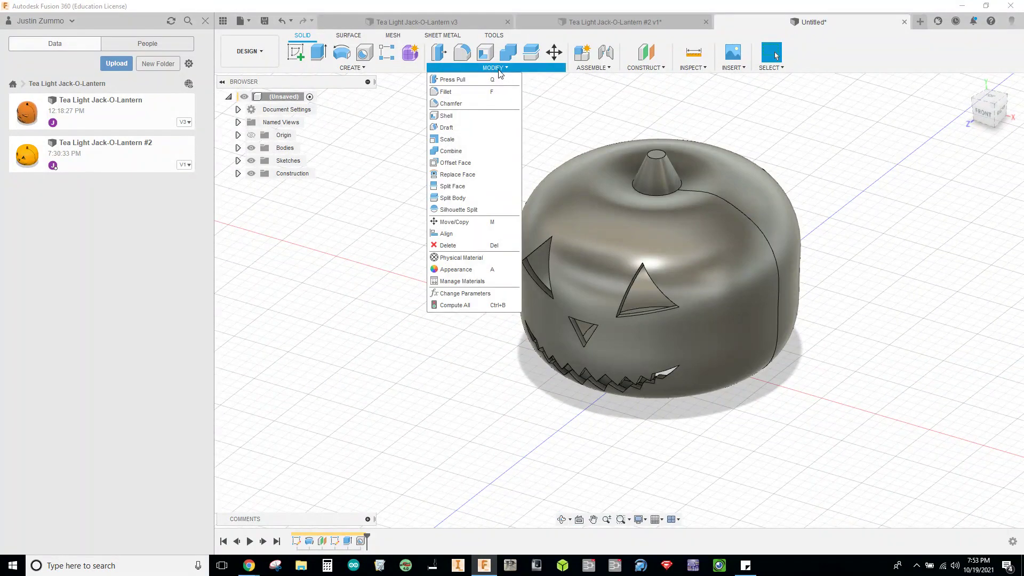
pyautogui.click(456, 270)
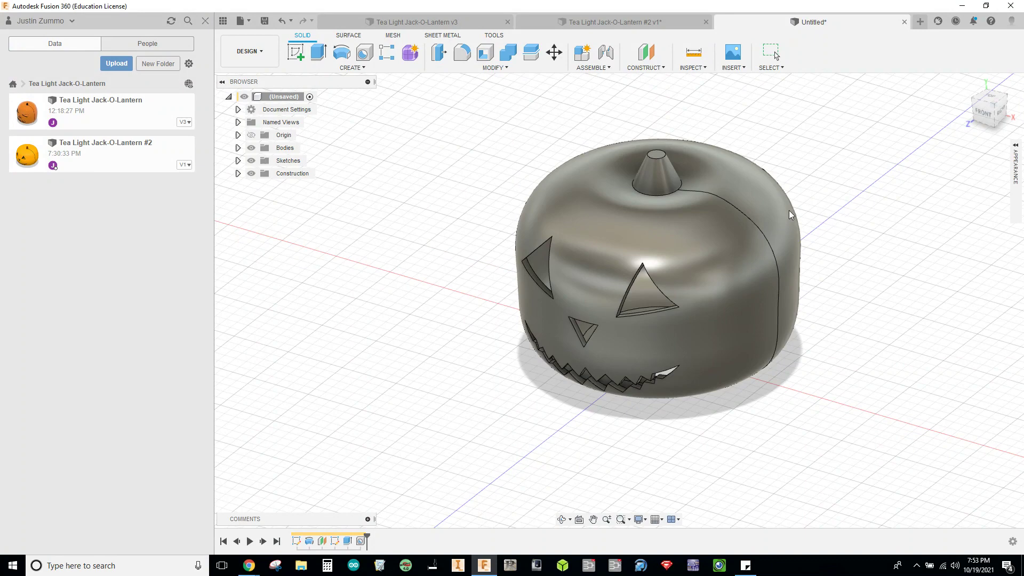
pyautogui.click(1015, 162)
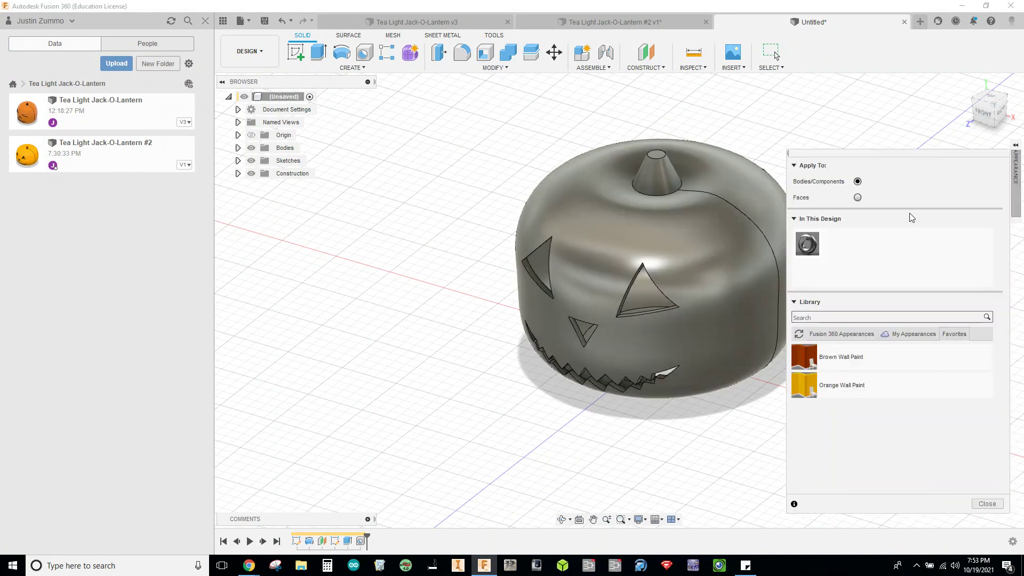
pyautogui.click(817, 317)
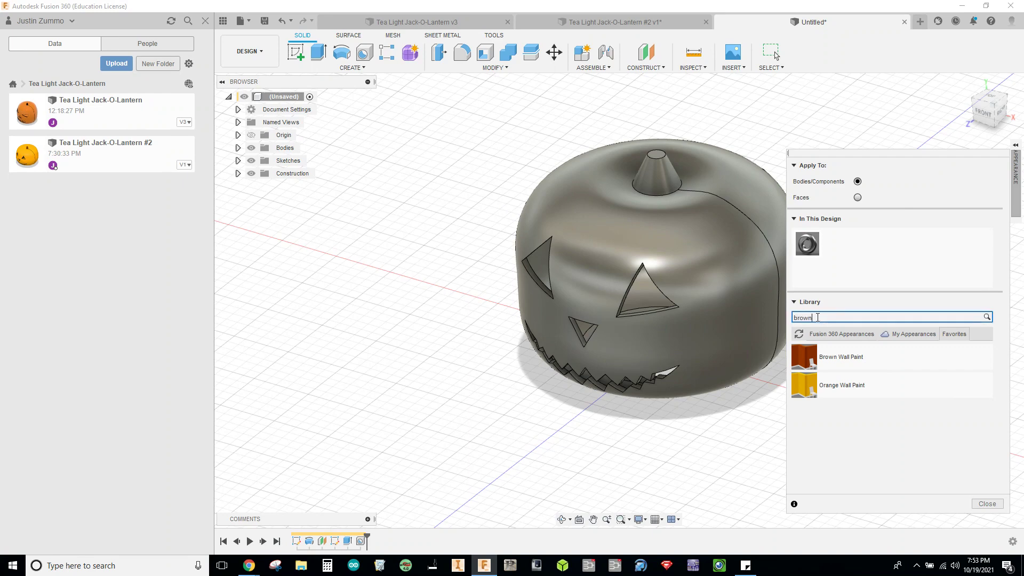
pyautogui.press('Return')
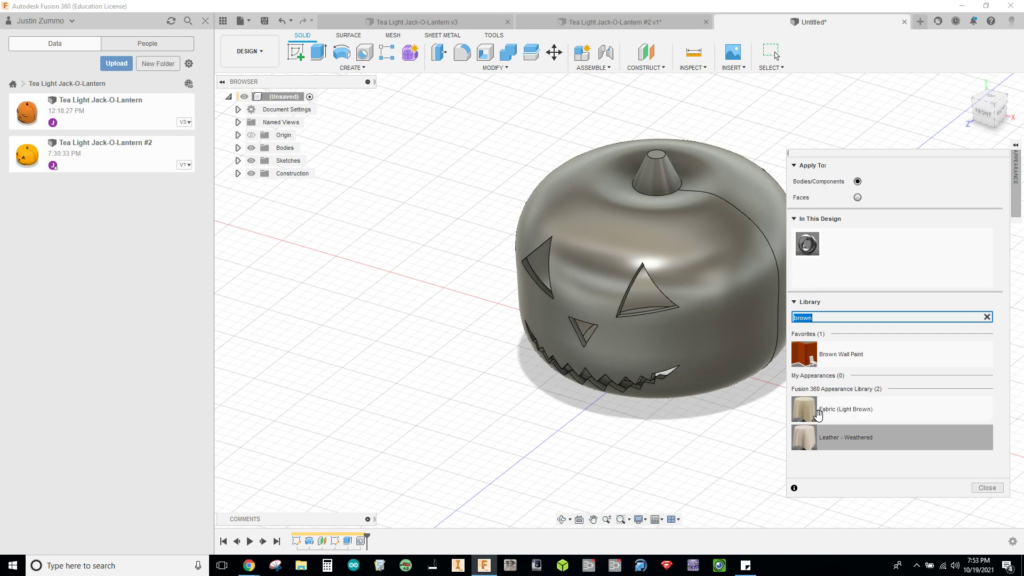
pyautogui.moveTo(819, 413); pyautogui.dragTo(656, 168)
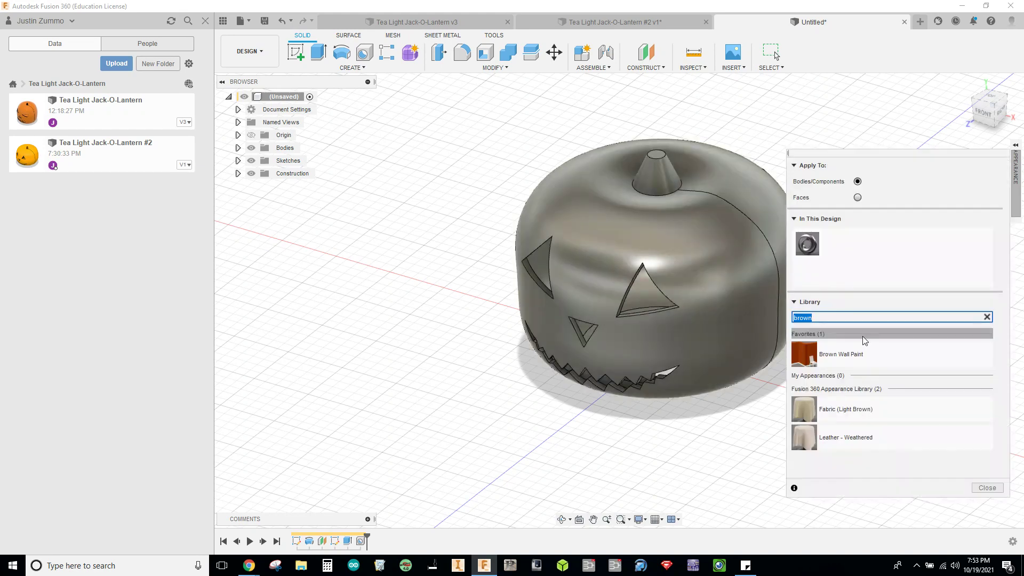
# - Search the appearance library for "oran" and close the appearance settings
pyautogui.doubleClick(832, 318)
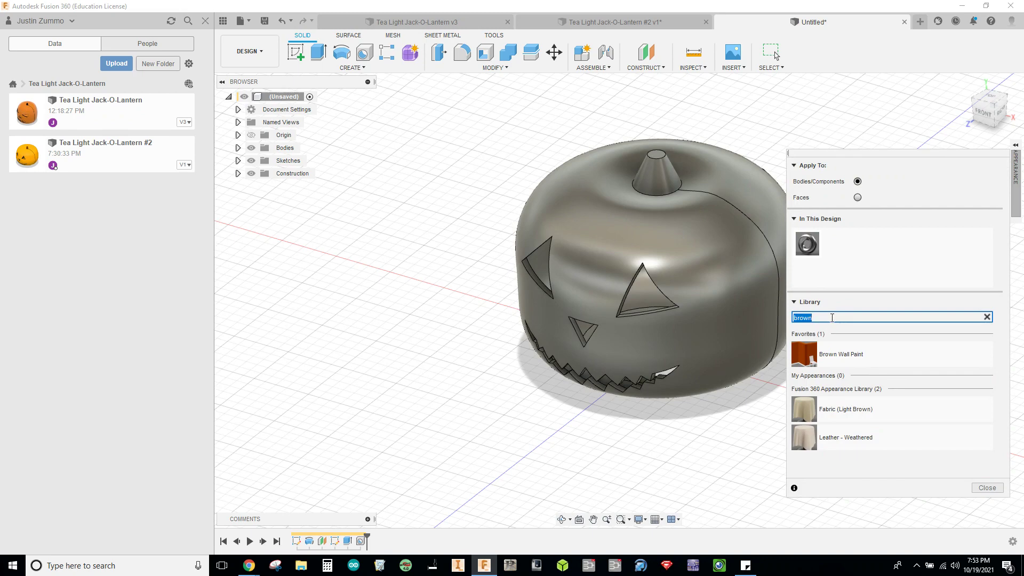
pyautogui.write('oran')
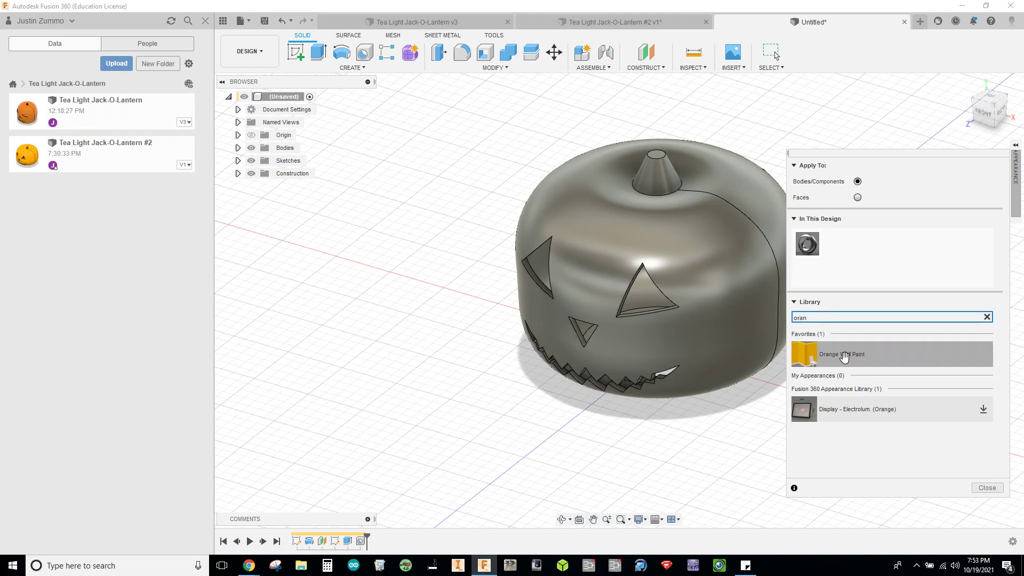
pyautogui.click(986, 488)
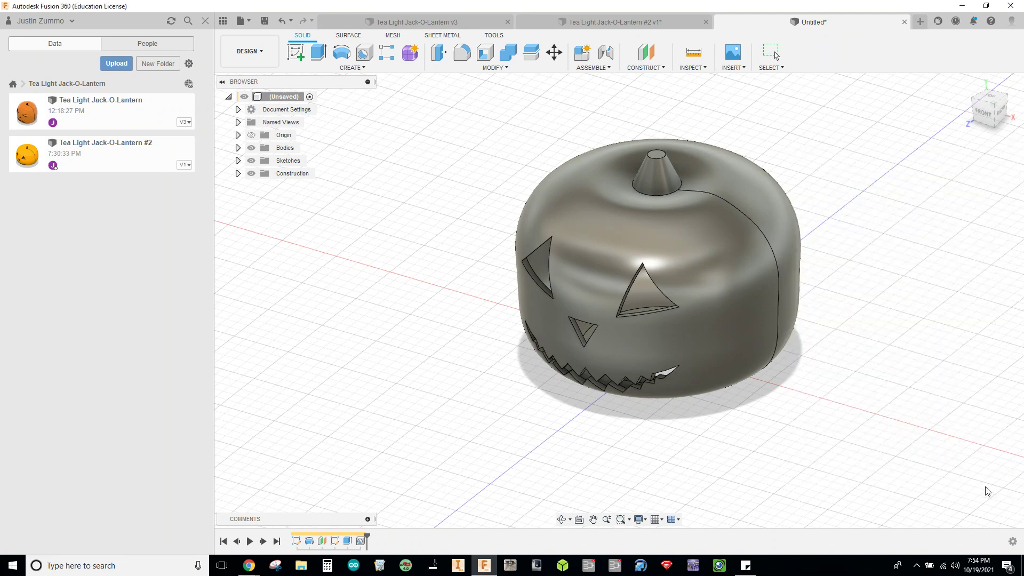
# - Create a new appearance of the Plastic type in the material browser and name it Orange Plastic
pyautogui.click(498, 67)
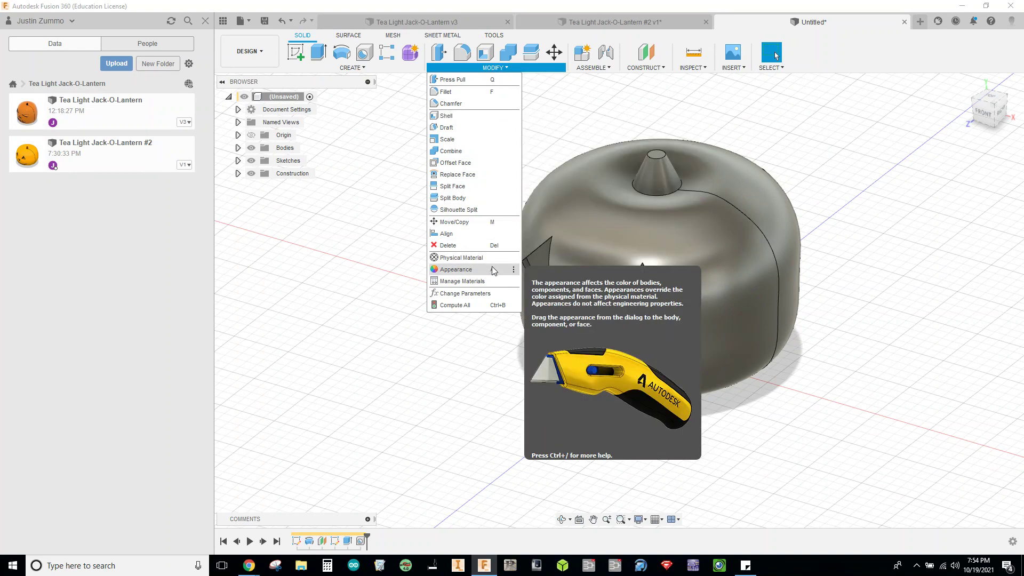
pyautogui.click(467, 281)
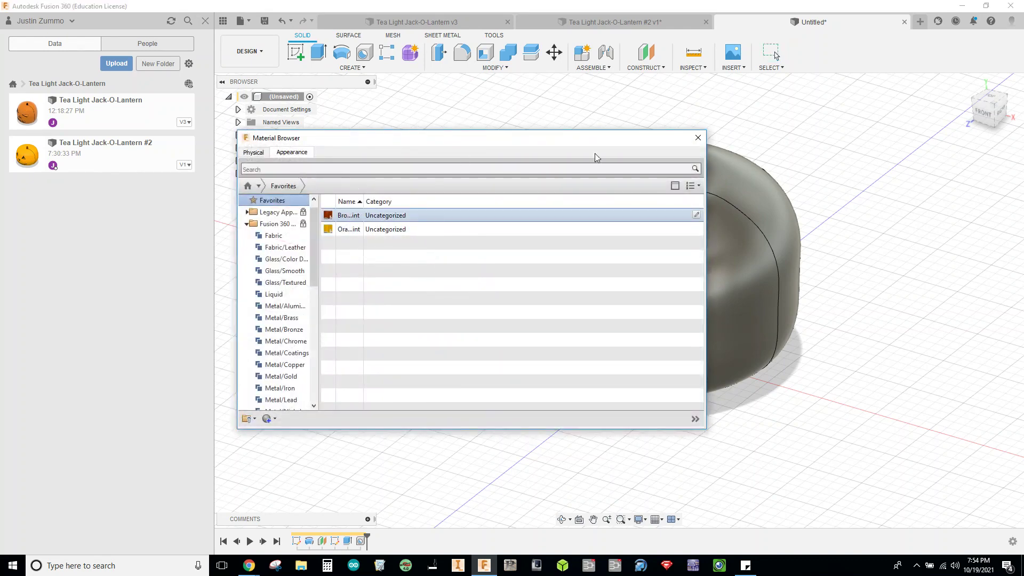
pyautogui.click(274, 420)
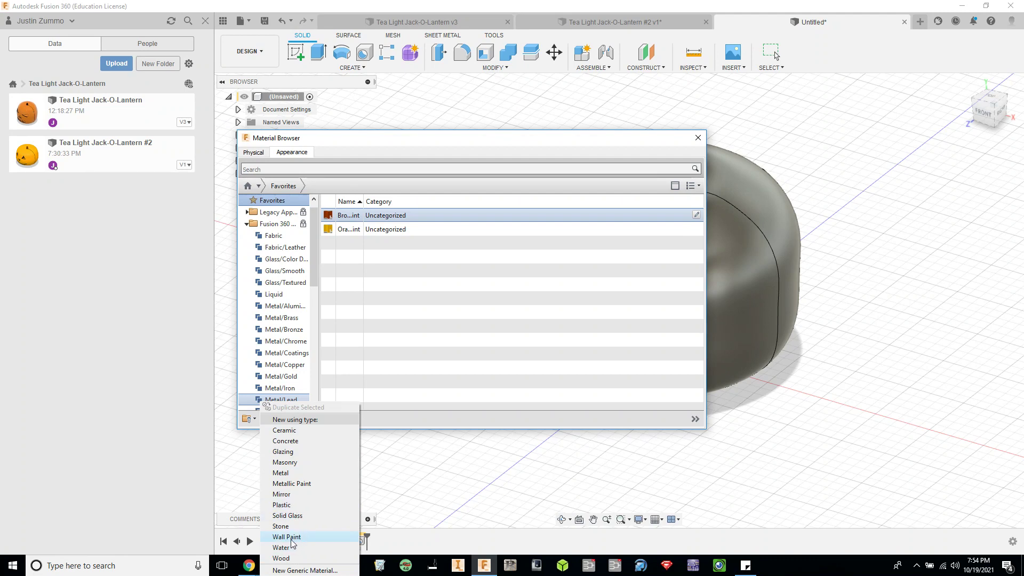
pyautogui.click(281, 505)
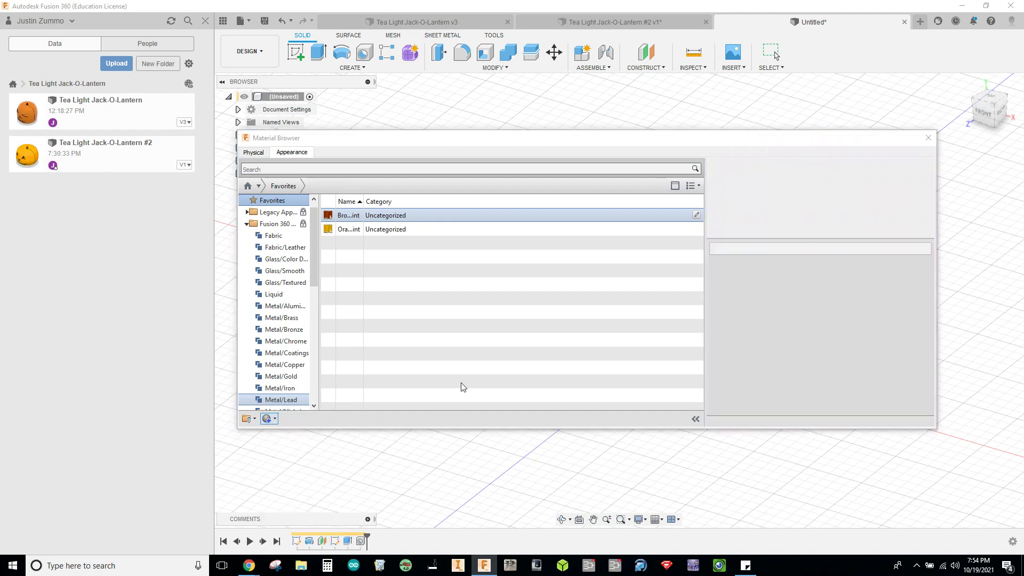
pyautogui.click(728, 246)
pyautogui.click(728, 245)
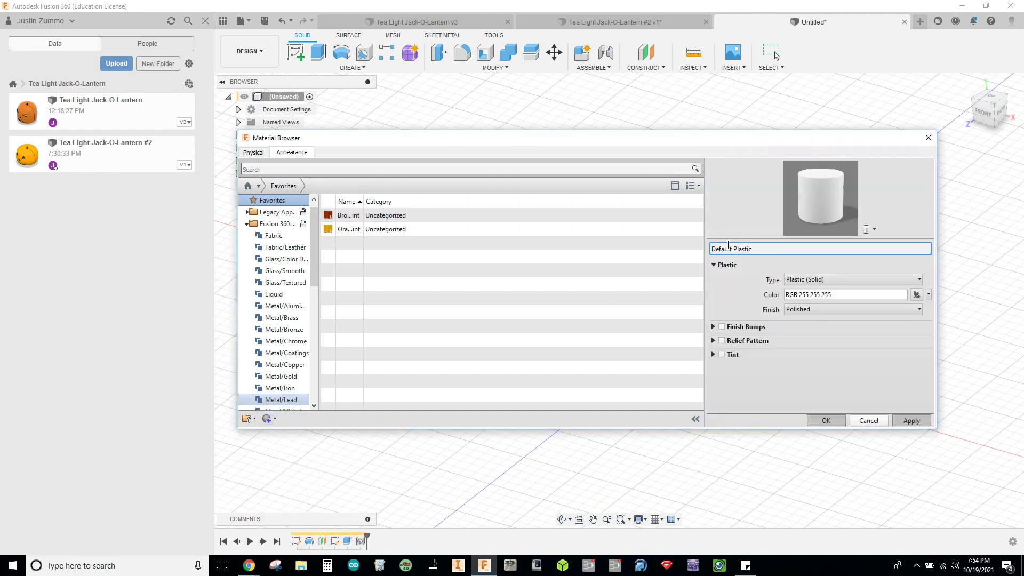
pyautogui.doubleClick(723, 249)
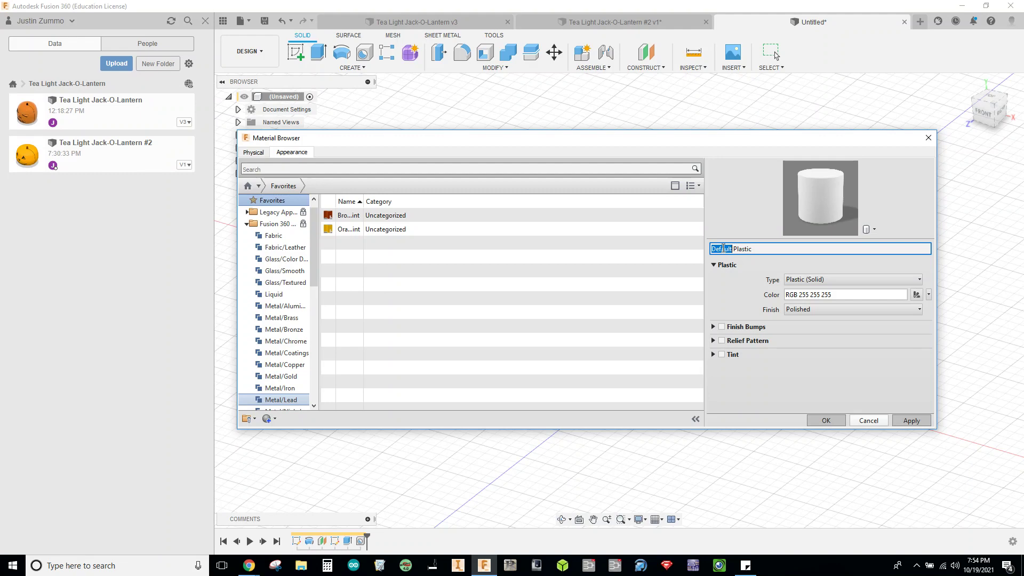
pyautogui.write('Orange')
# - Set the Orange Plastic type to Plastic (Solid) and open its colour for editing
pyautogui.click(805, 281)
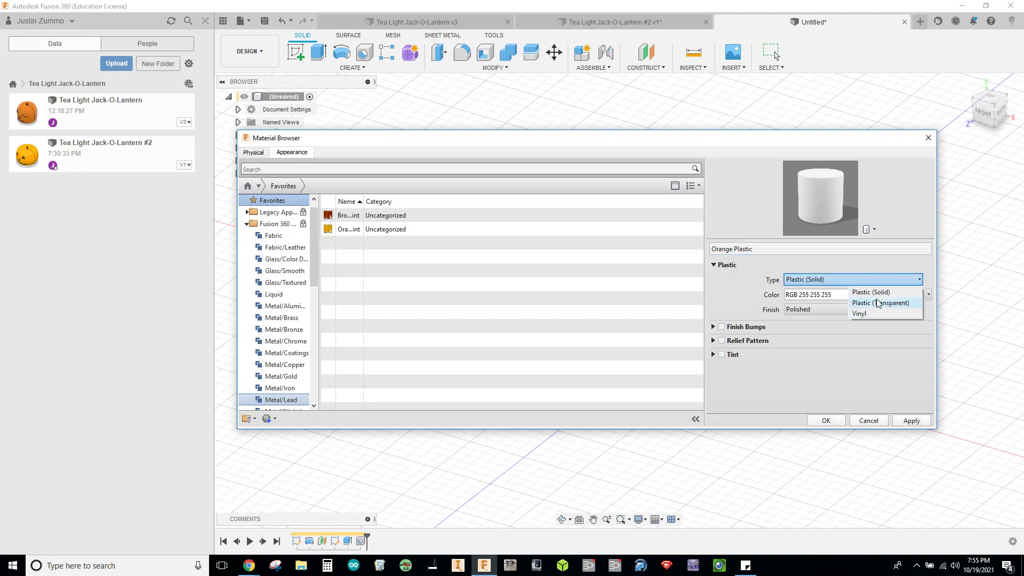
pyautogui.click(878, 292)
pyautogui.click(842, 296)
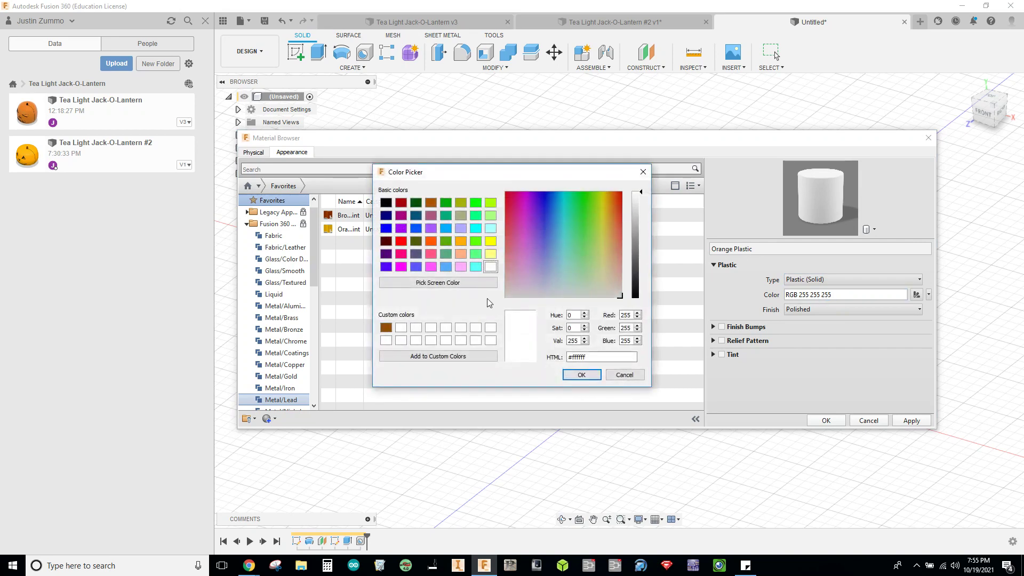
# - Try out several orange, red and light blue colours for the Orange Plastic appearance
pyautogui.click(461, 241)
pyautogui.click(619, 203)
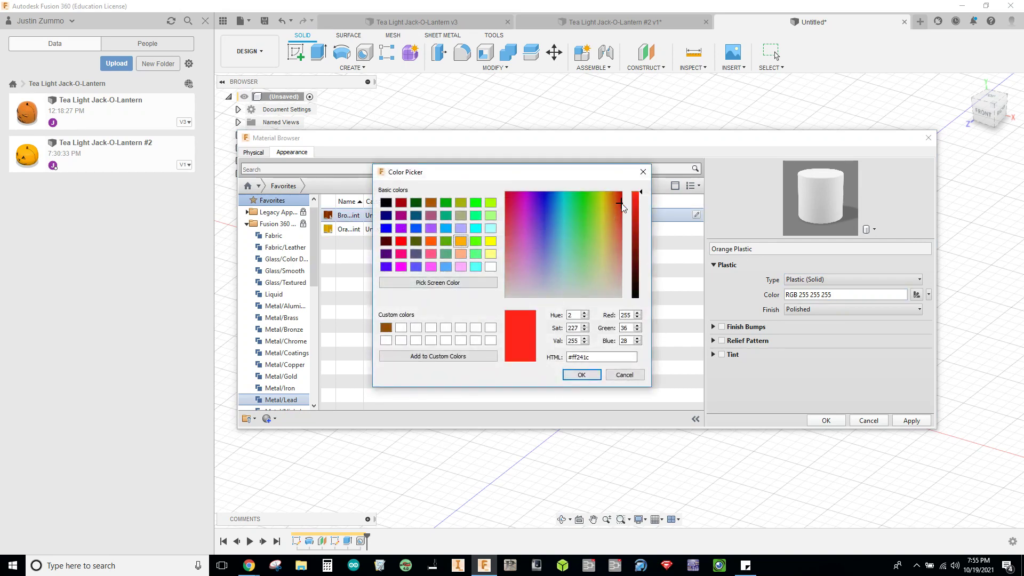
pyautogui.click(635, 210)
pyautogui.click(461, 241)
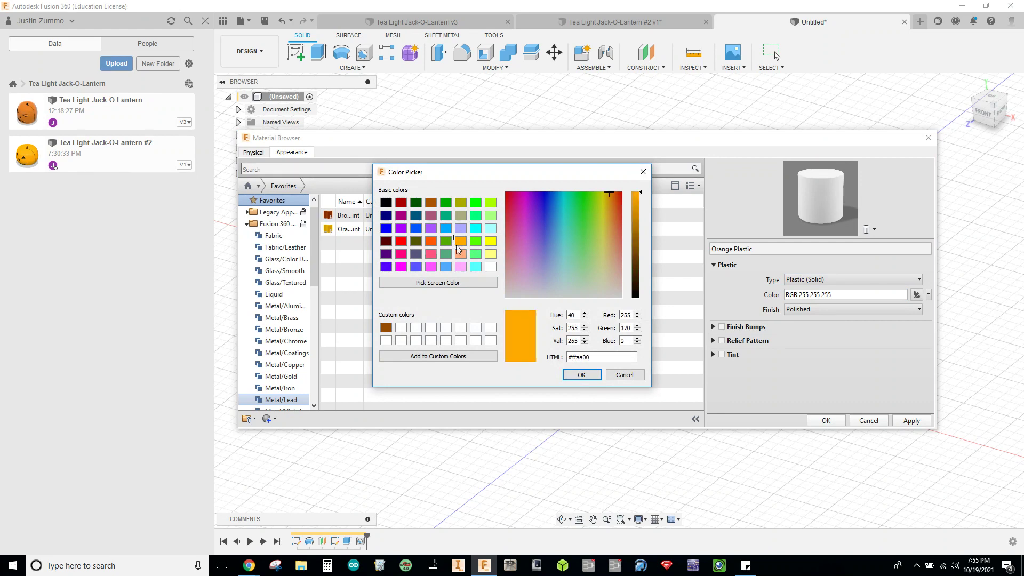
pyautogui.click(430, 241)
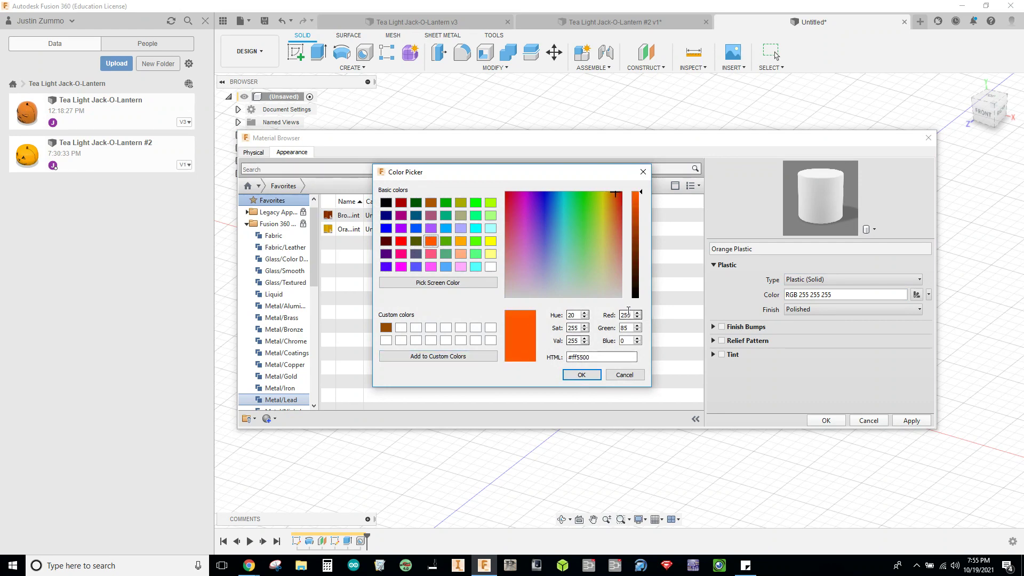
pyautogui.click(565, 240)
pyautogui.moveTo(565, 240)
pyautogui.mouseDown()
pyautogui.moveTo(522, 264)
pyautogui.moveTo(565, 260)
pyautogui.mouseUp()
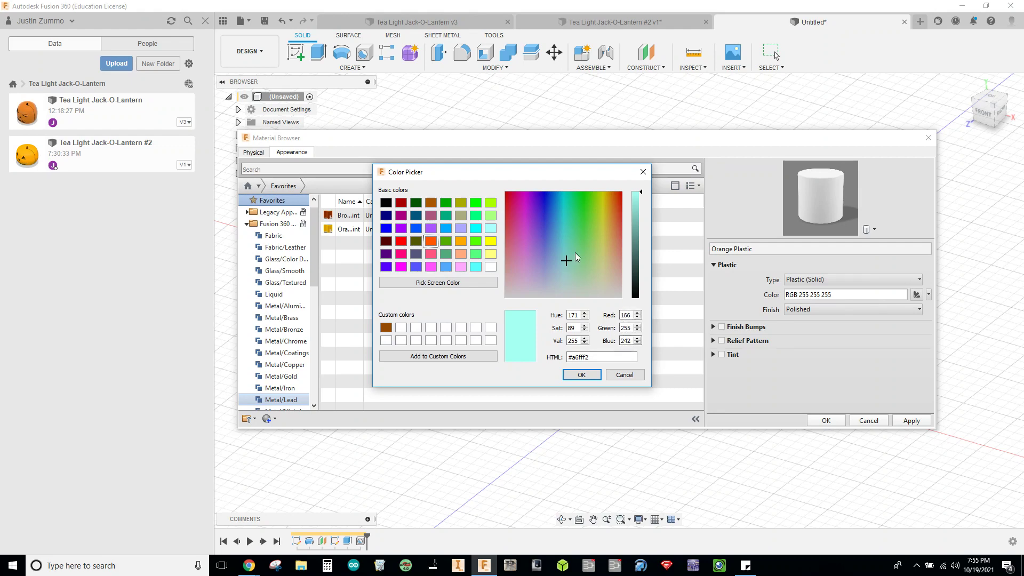
pyautogui.moveTo(575, 251)
pyautogui.mouseDown()
pyautogui.moveTo(532, 226)
pyautogui.moveTo(539, 252)
pyautogui.moveTo(559, 255)
pyautogui.mouseUp()
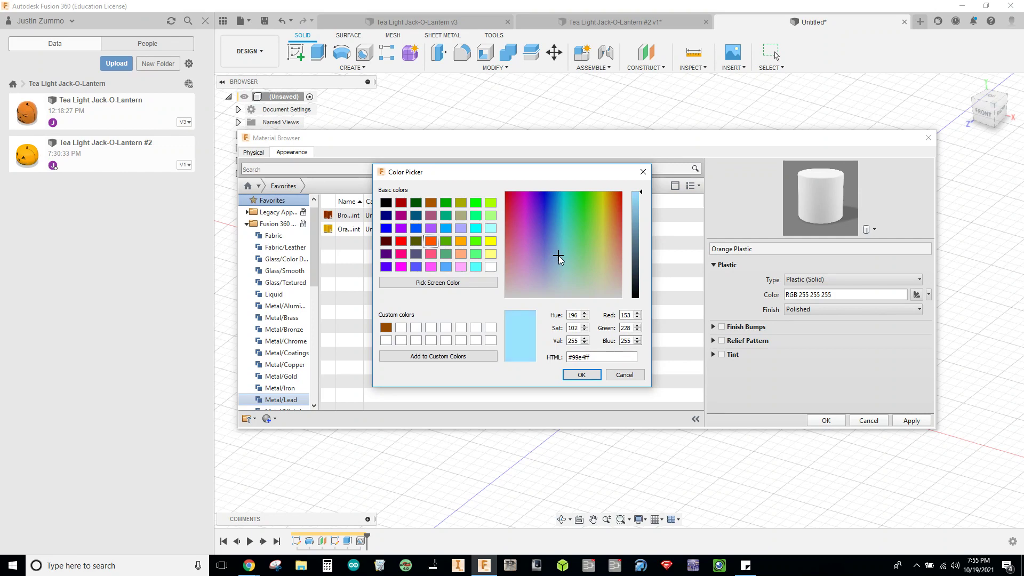
pyautogui.click(568, 359)
pyautogui.moveTo(594, 357); pyautogui.dragTo(567, 357)
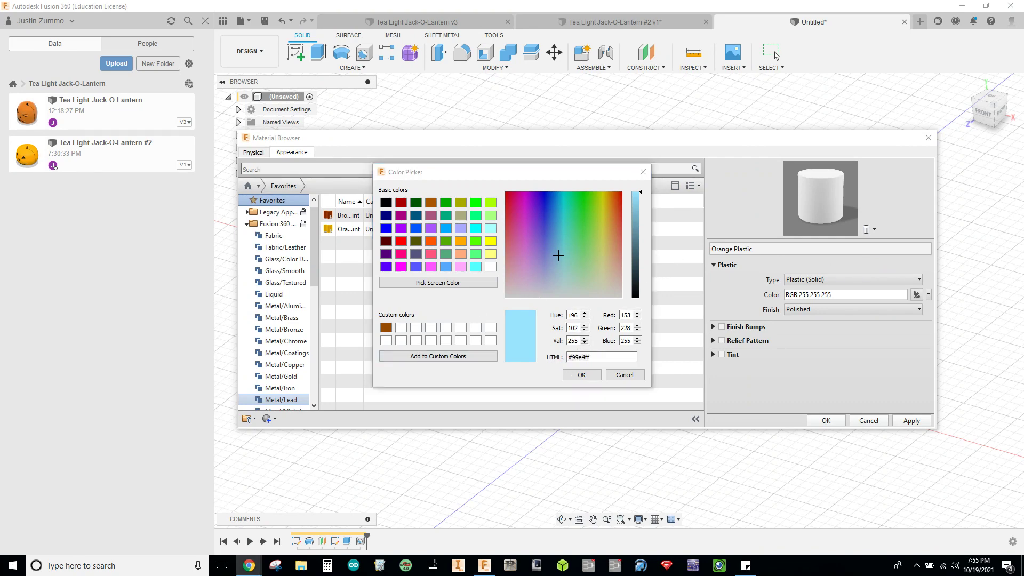
# - Switch to Chrome and search Google for "orange rgb value"
pyautogui.moveTo(1023, 181); pyautogui.dragTo(615, 2)
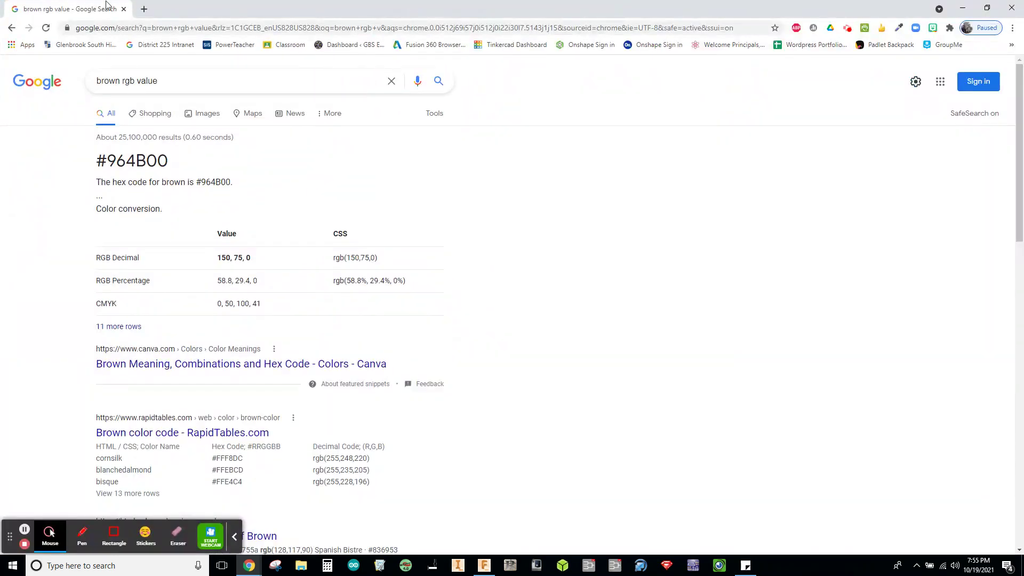
pyautogui.doubleClick(115, 82)
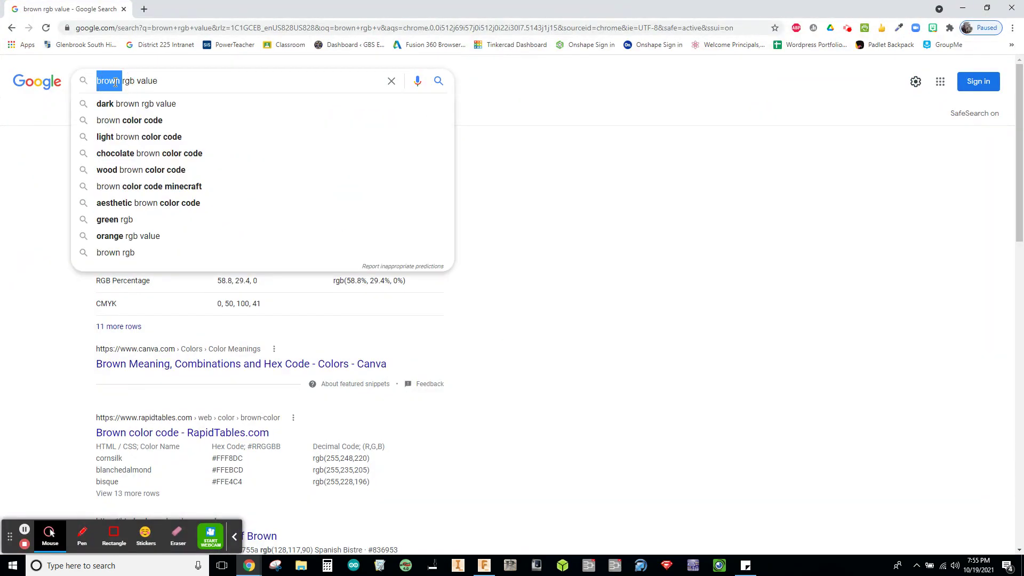
pyautogui.write('orange')
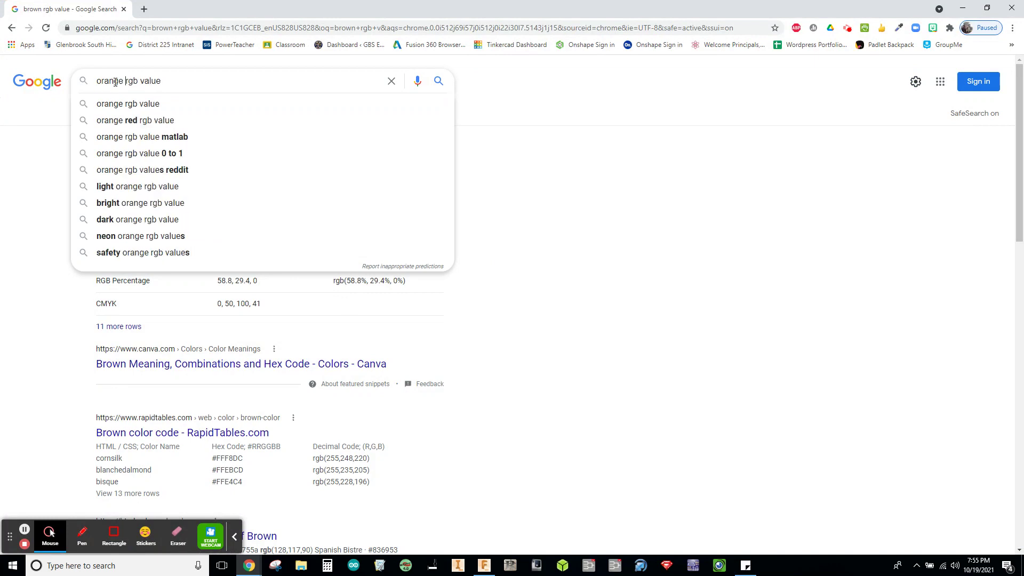
pyautogui.press('Return')
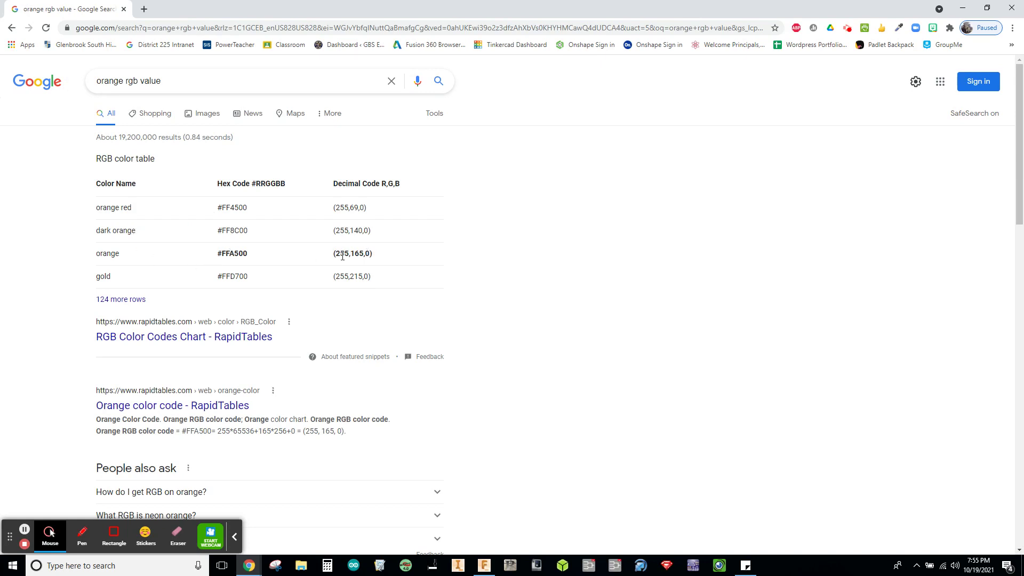
# - Copy the hex code FFA500 of plain orange from the RGB colour table and switch back to Fusion 360
pyautogui.doubleClick(230, 253)
pyautogui.rightClick(229, 254)
pyautogui.click(244, 262)
pyautogui.moveTo(99, 8); pyautogui.dragTo(1009, 2)
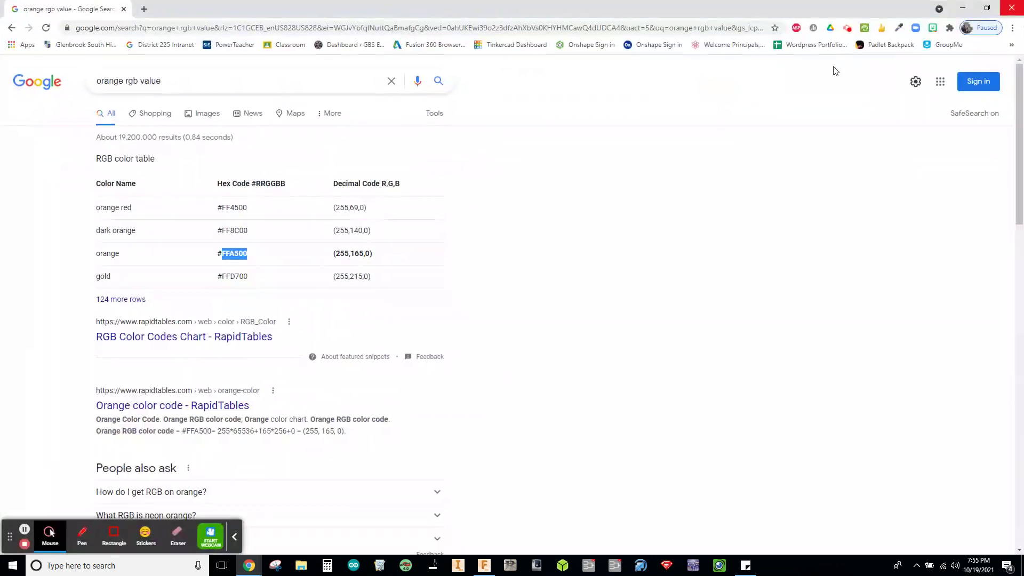
pyautogui.moveTo(729, 3)
pyautogui.mouseDown()
pyautogui.moveTo(776, 17)
pyautogui.moveTo(720, 0)
pyautogui.mouseUp()
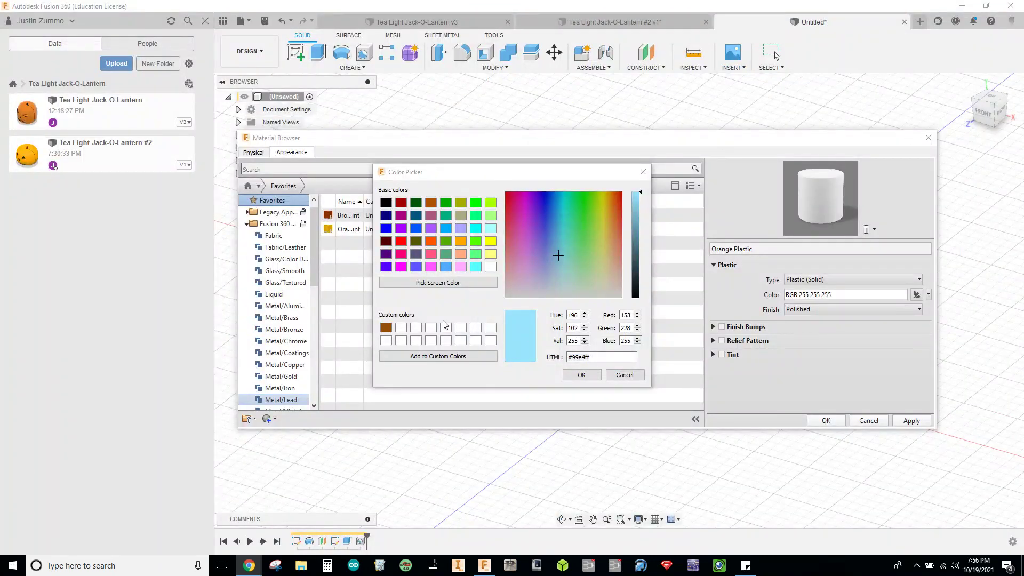
# - Set the Orange Plastic colour to #FFA500 and add it to the custom colours
pyautogui.click(592, 356)
pyautogui.doubleClick(591, 356)
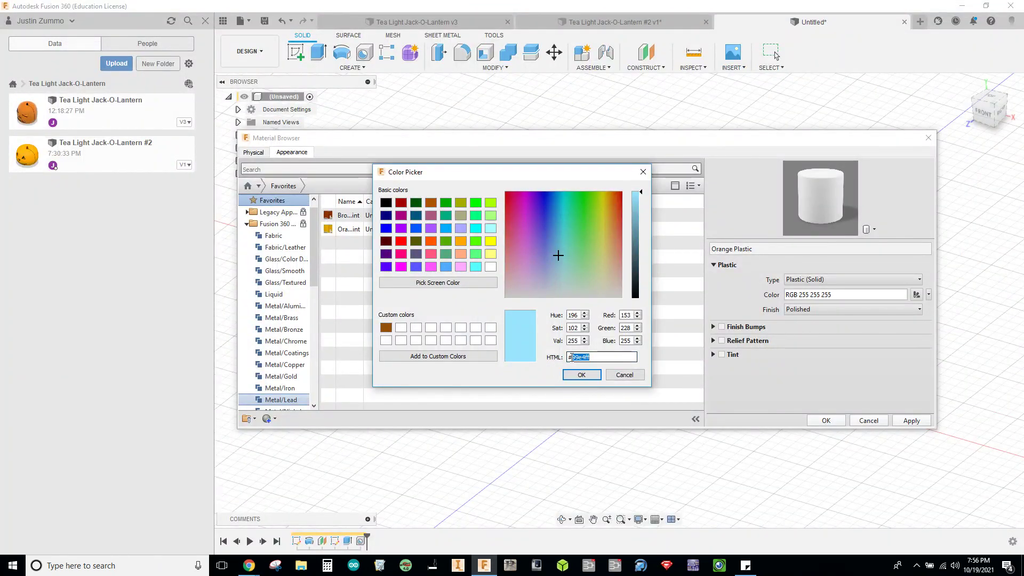
pyautogui.hotkey('ctrl', 'v')
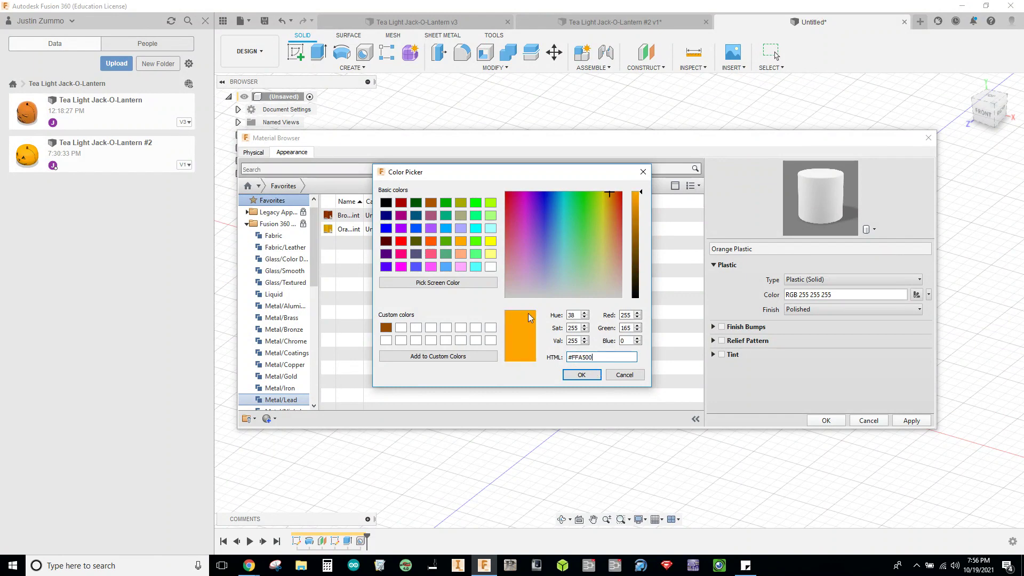
pyautogui.click(438, 356)
pyautogui.click(580, 375)
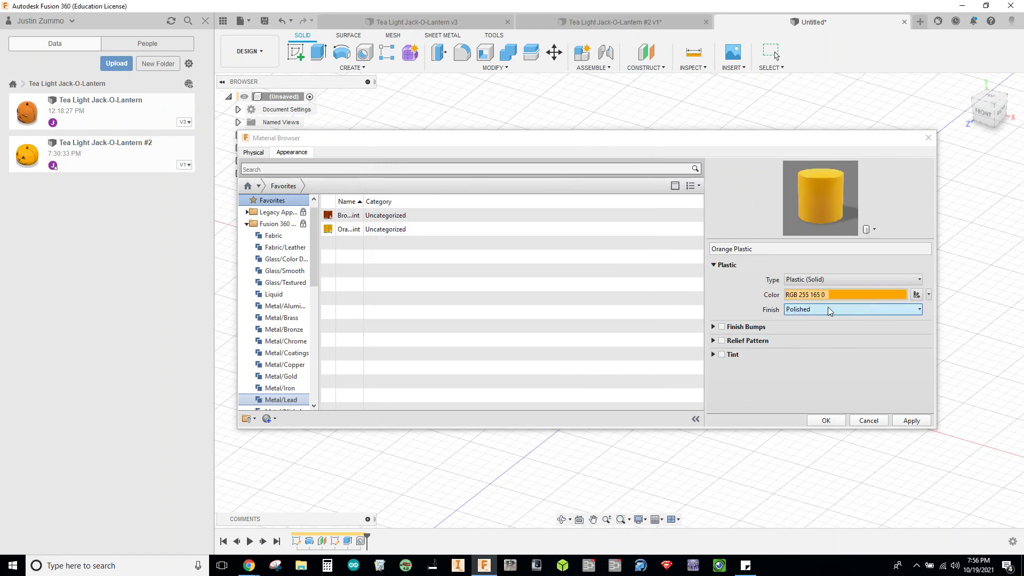
pyautogui.click(827, 307)
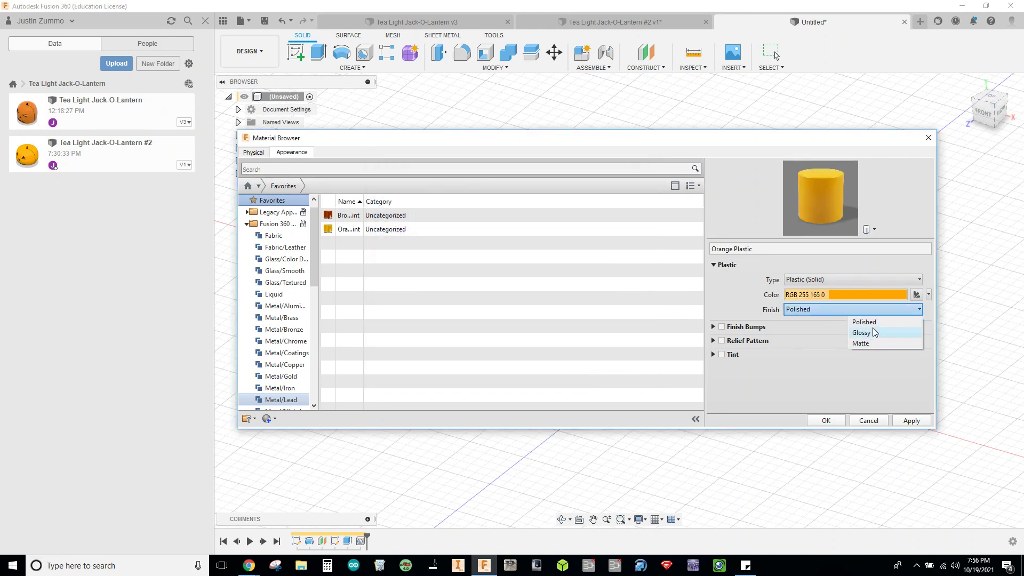
pyautogui.click(731, 353)
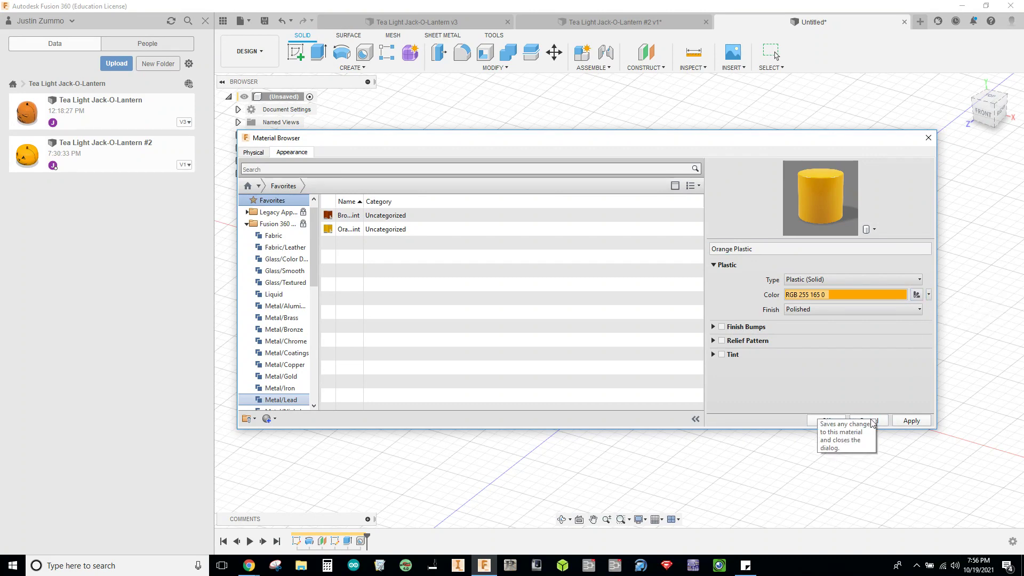
# - Apply the Orange Plastic changes and rename the appearance being edited as Brown Plastic
pyautogui.click(911, 420)
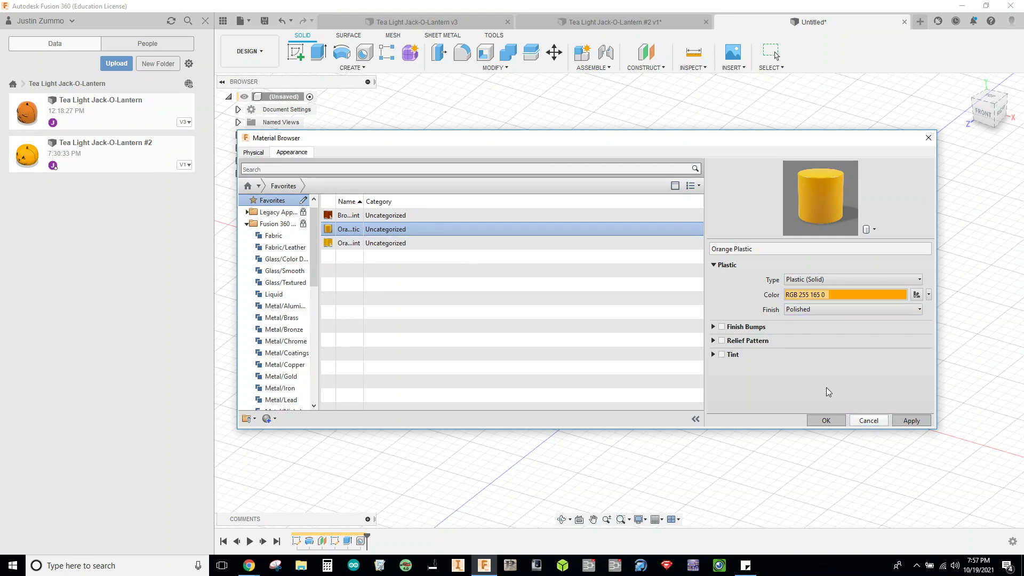
pyautogui.doubleClick(722, 249)
pyautogui.write('Brow')
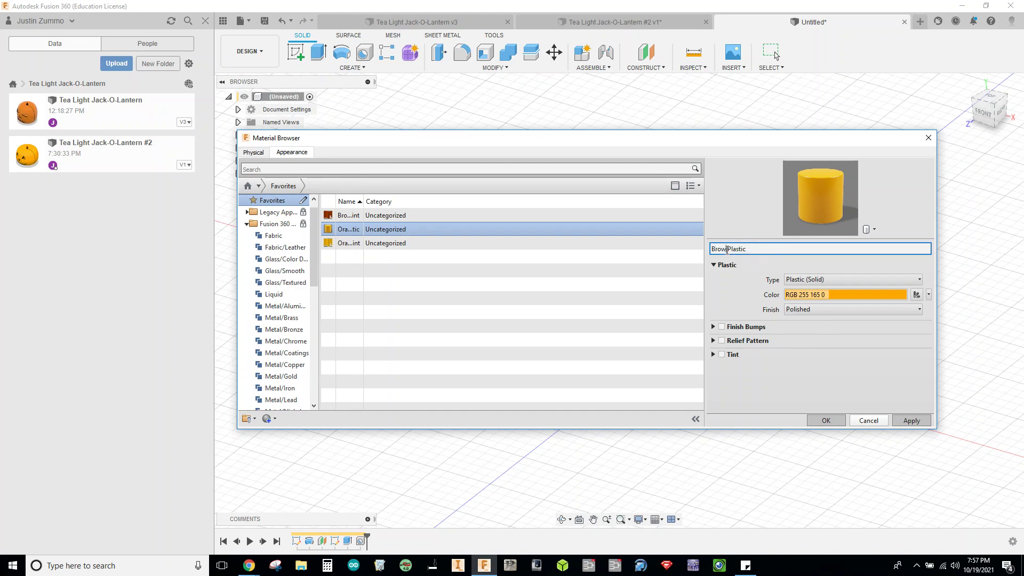
# - Set the Brown Plastic colour to #964B00, apply it and close the Material Browser
pyautogui.click(852, 294)
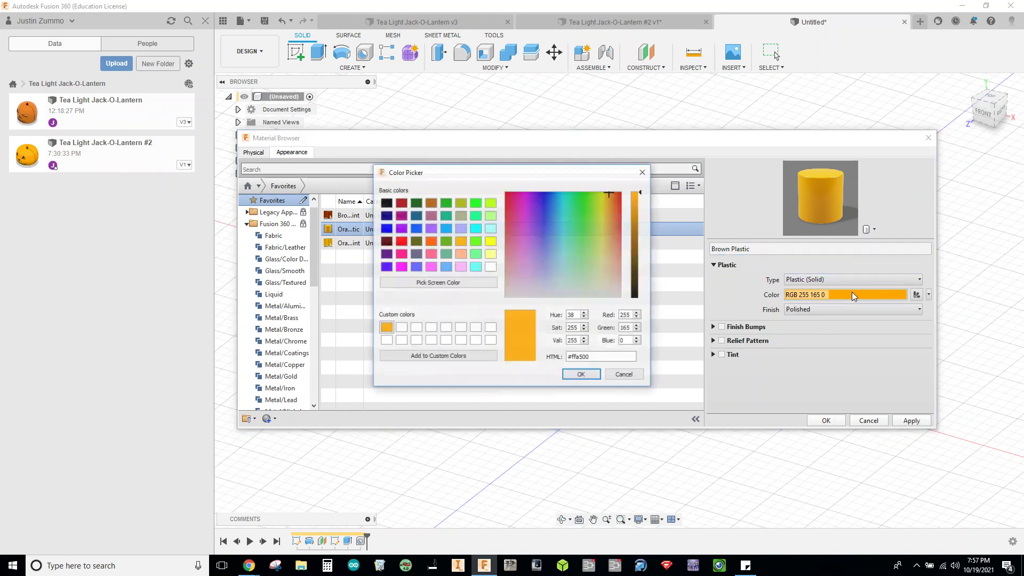
pyautogui.click(401, 327)
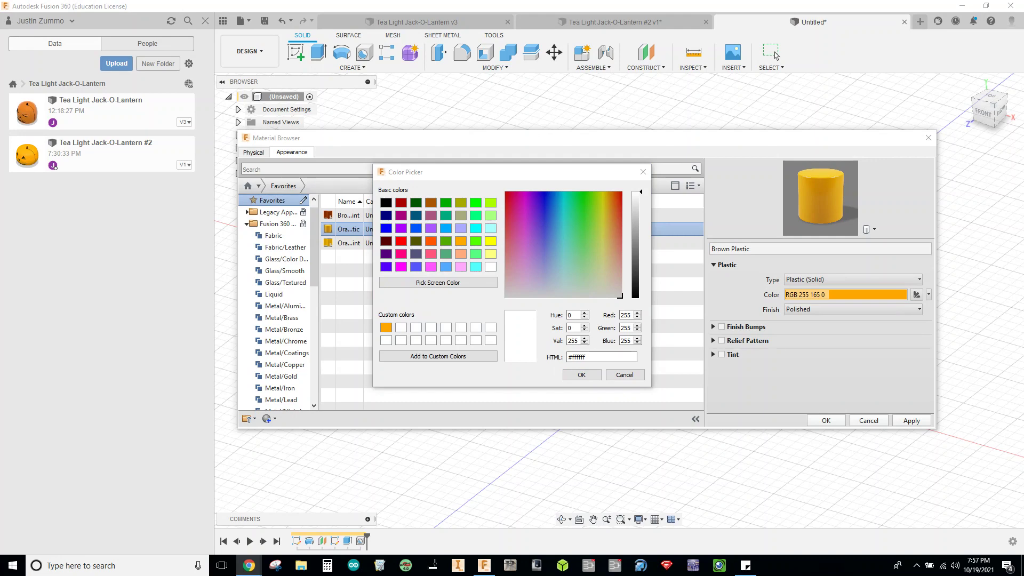
pyautogui.click(585, 357)
pyautogui.moveTo(586, 357); pyautogui.dragTo(580, 358)
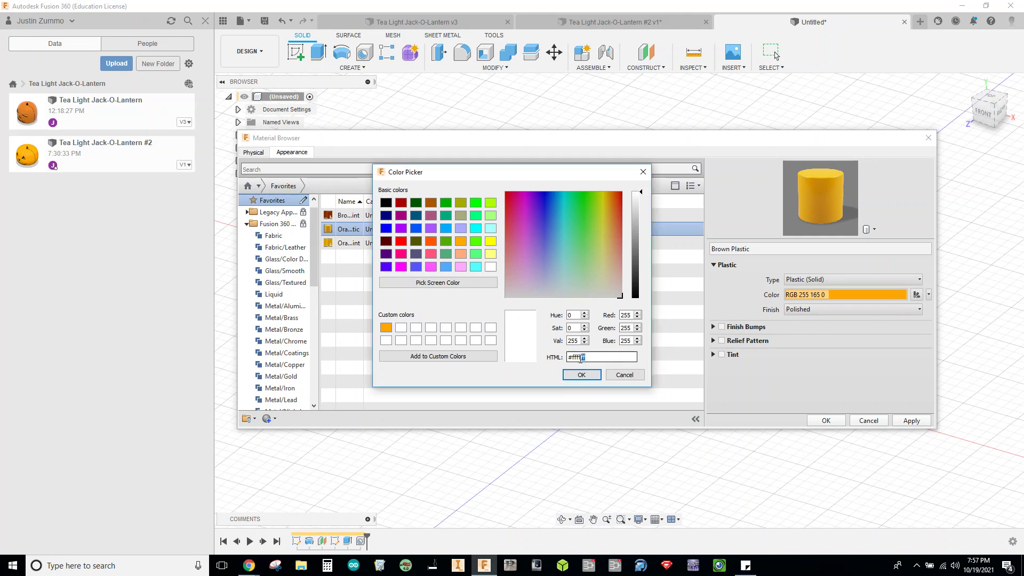
pyautogui.write('964B00')
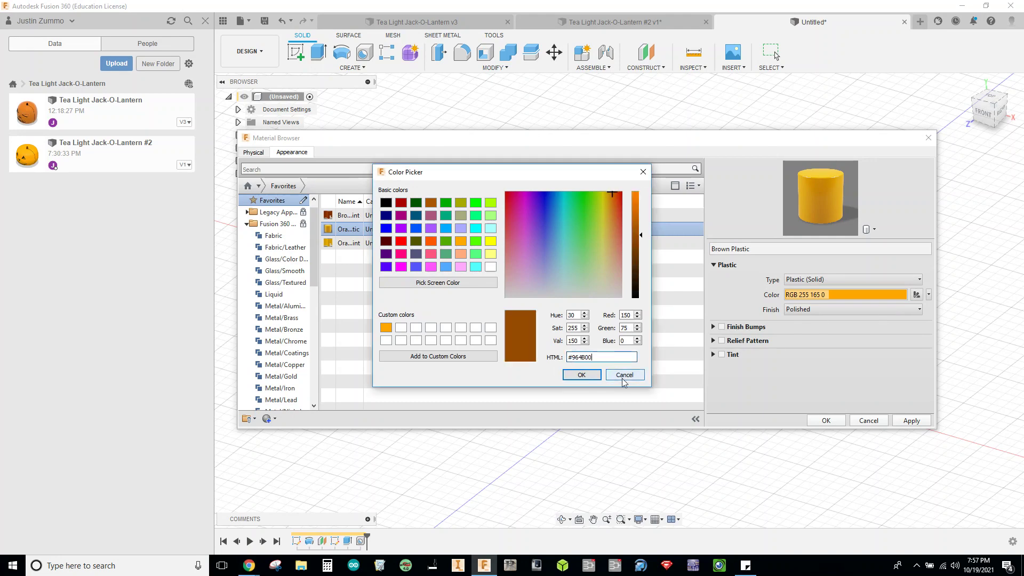
pyautogui.click(591, 376)
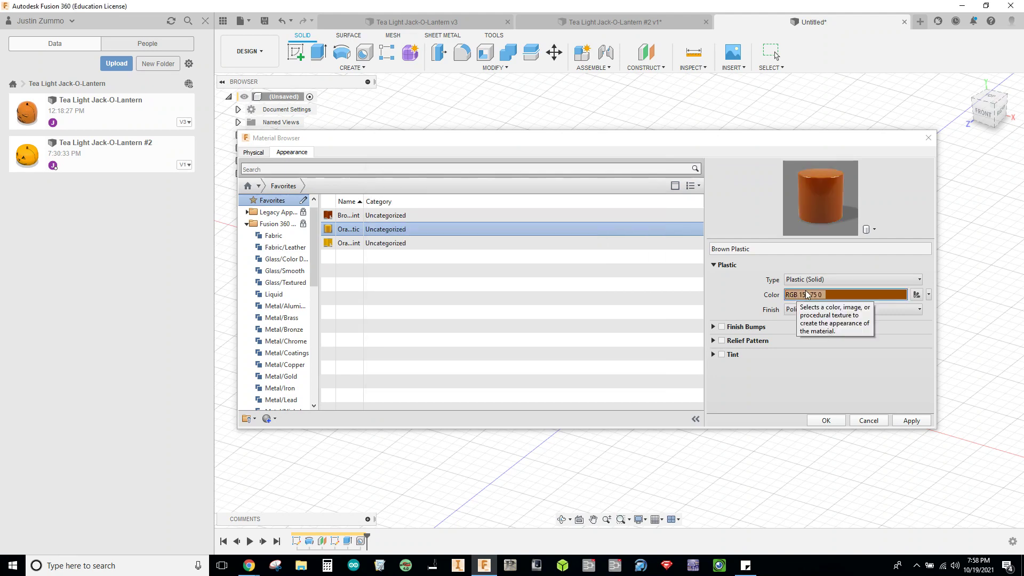
pyautogui.click(911, 421)
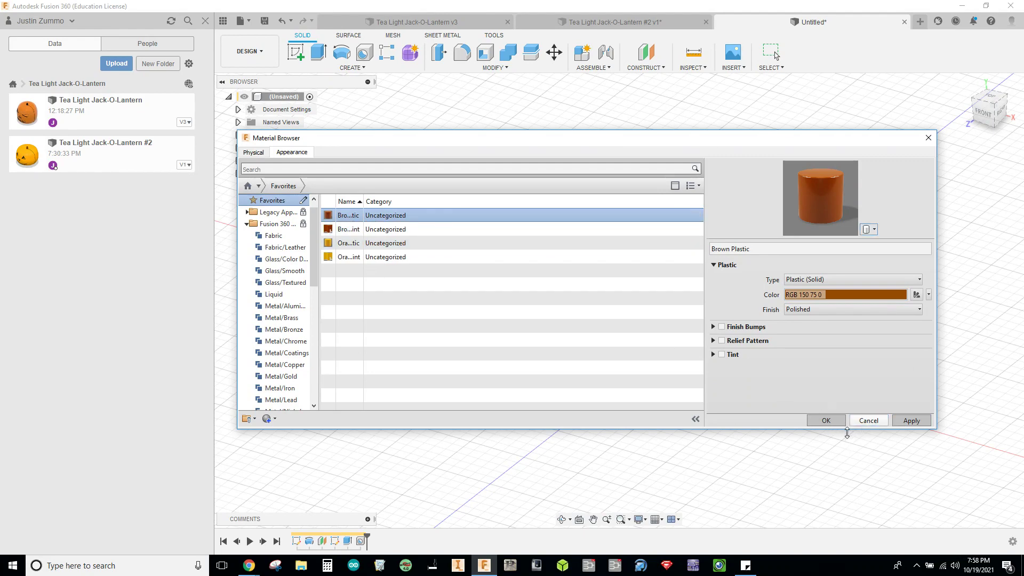
pyautogui.click(928, 138)
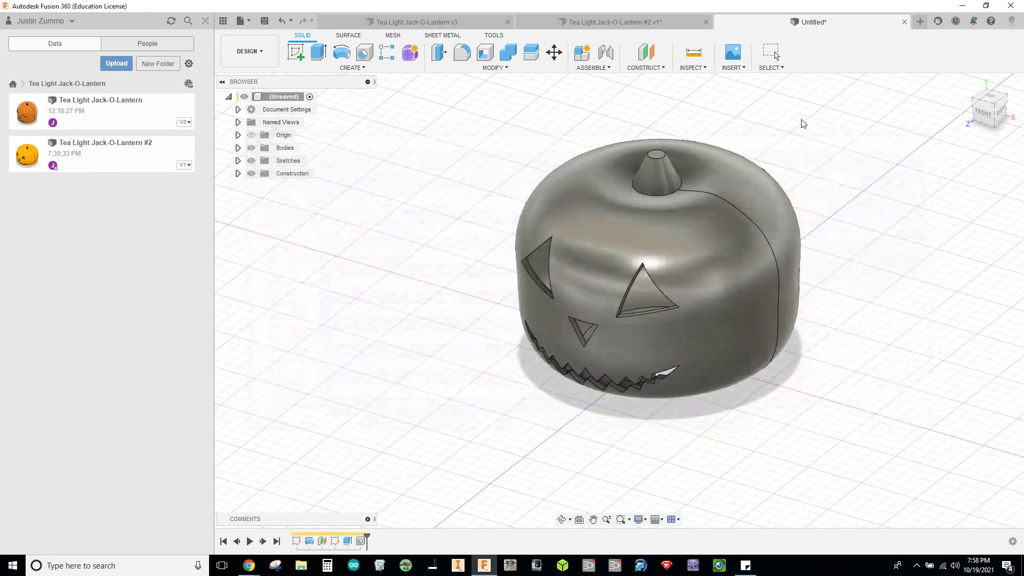
# - Start the Appearance command and apply Orange Plastic from the favourites to the whole pumpkin body
pyautogui.click(502, 68)
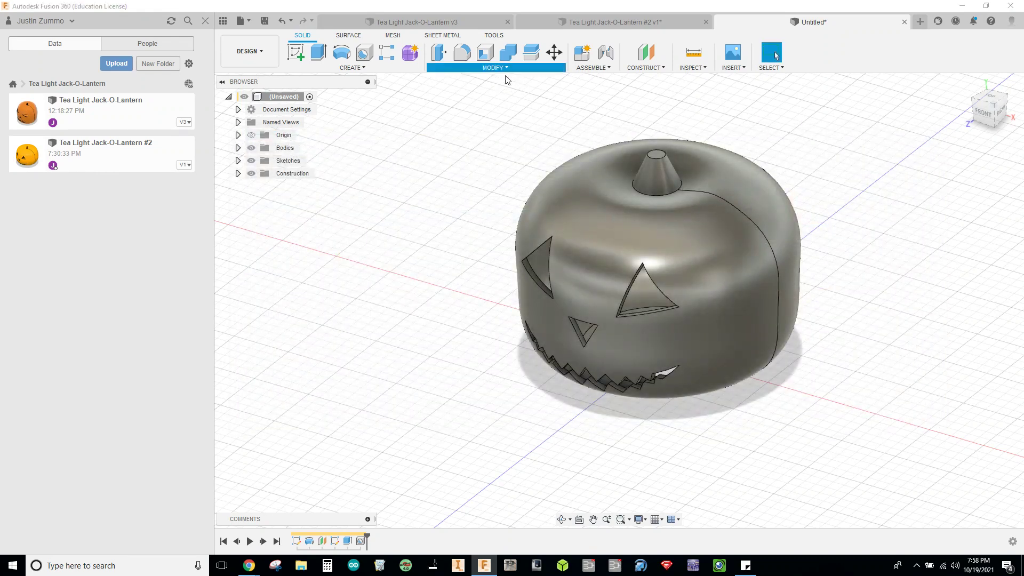
pyautogui.click(484, 273)
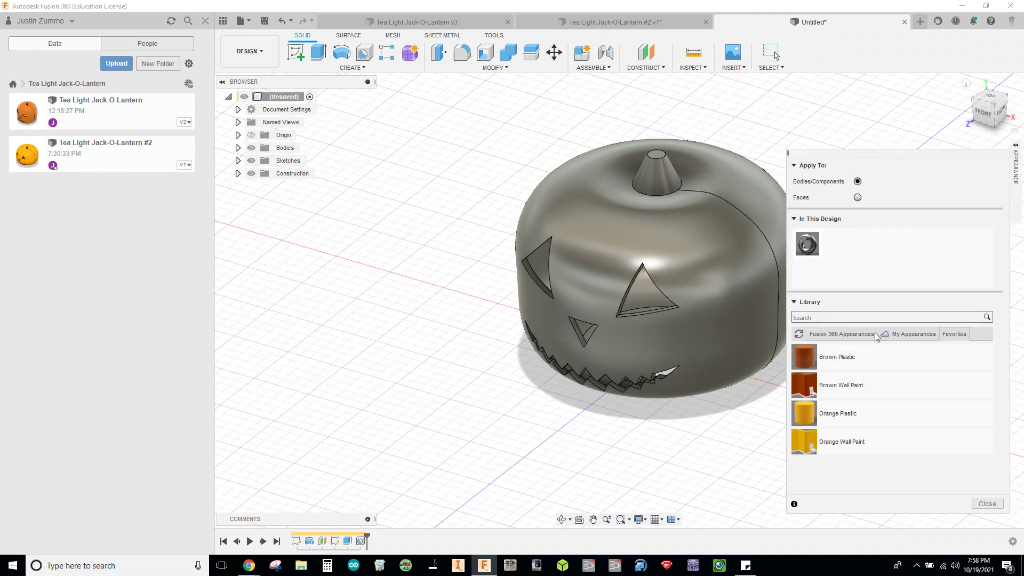
pyautogui.click(855, 333)
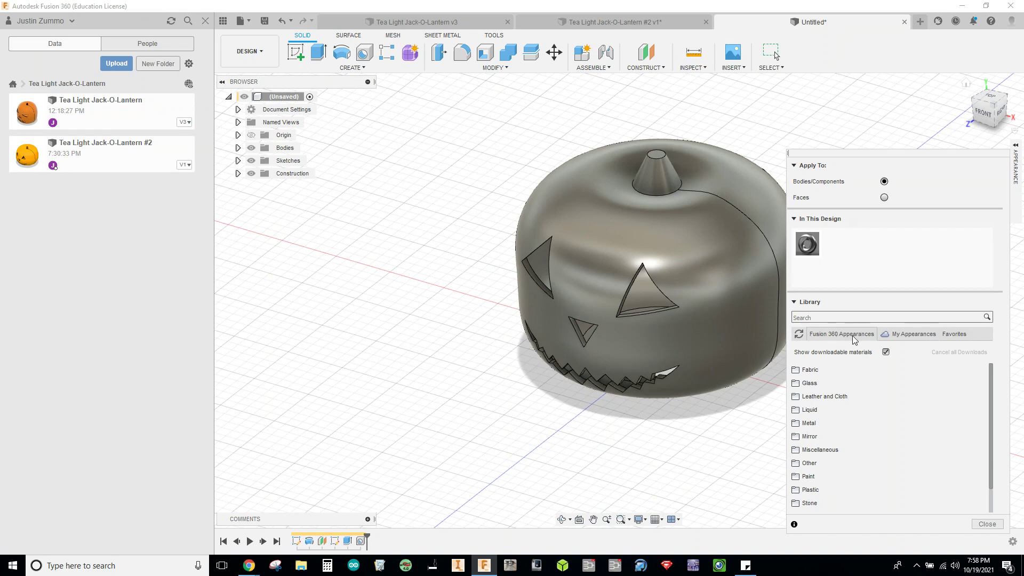
pyautogui.click(907, 337)
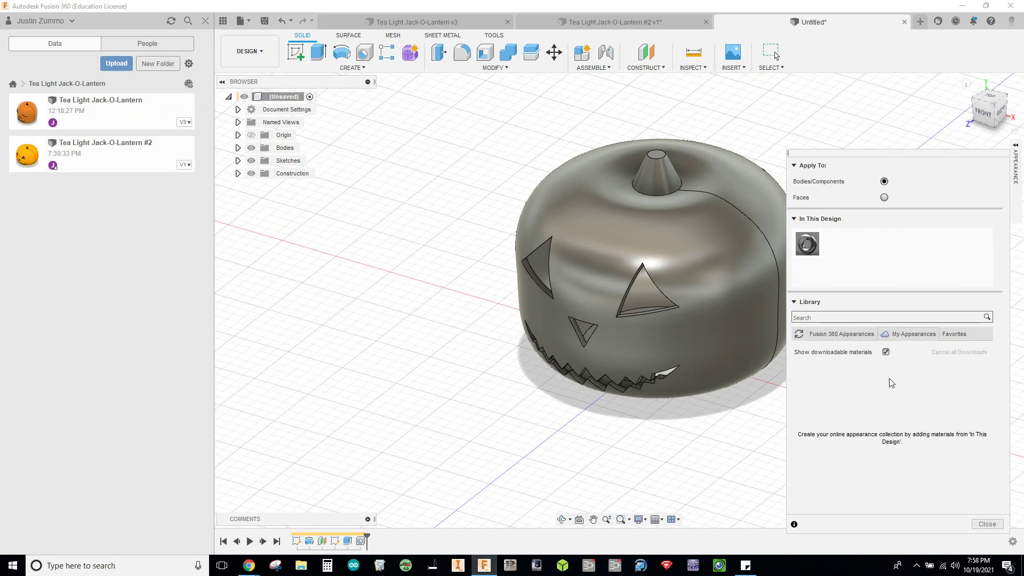
pyautogui.click(950, 335)
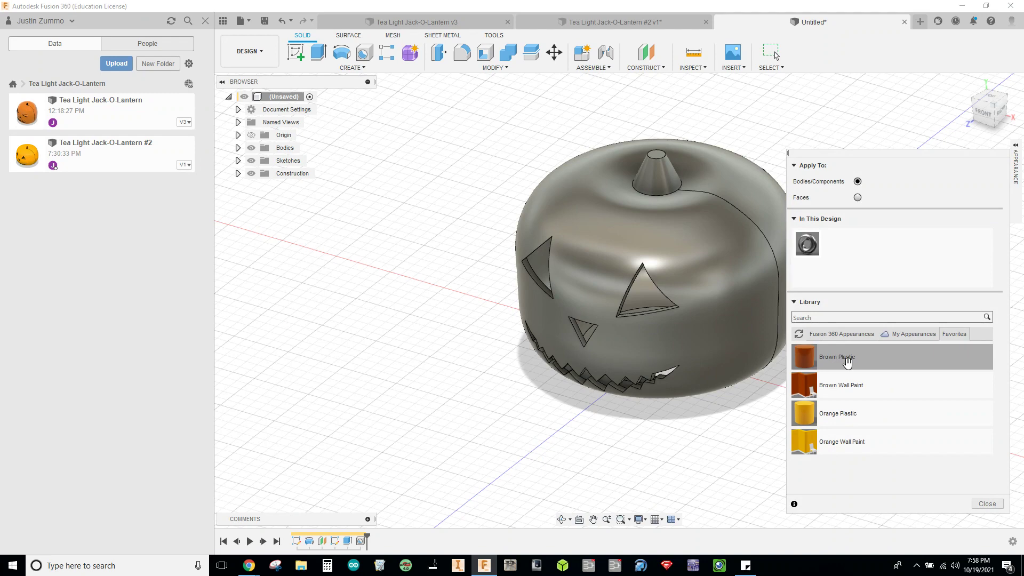
pyautogui.moveTo(847, 360); pyautogui.dragTo(734, 276)
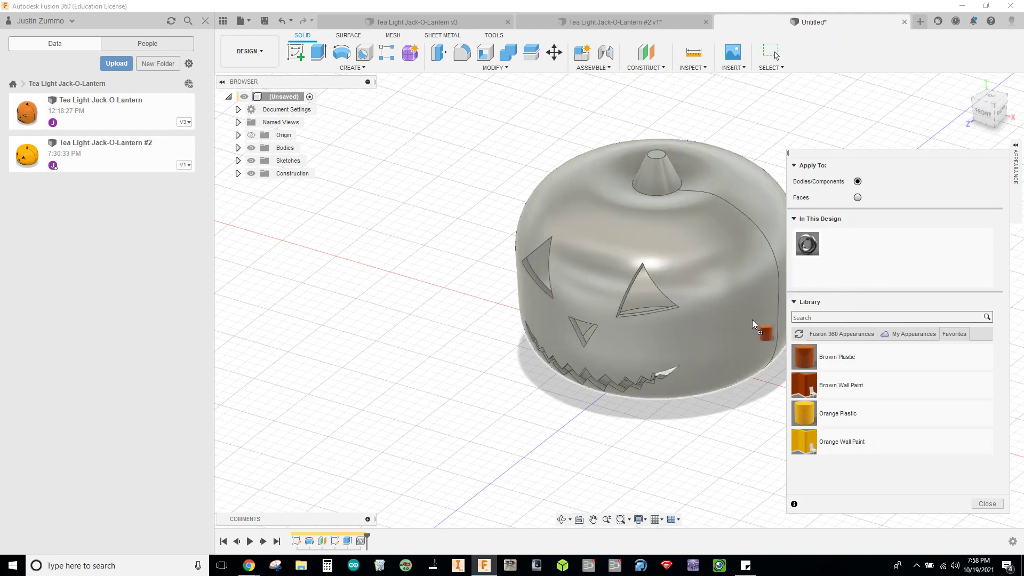
pyautogui.moveTo(692, 240); pyautogui.dragTo(832, 353)
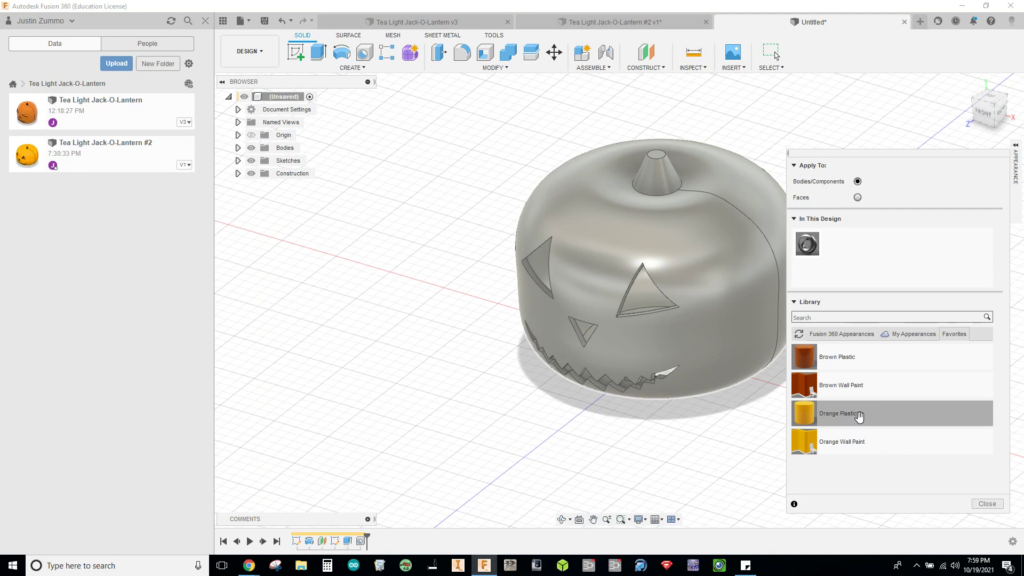
pyautogui.moveTo(856, 416); pyautogui.dragTo(711, 268)
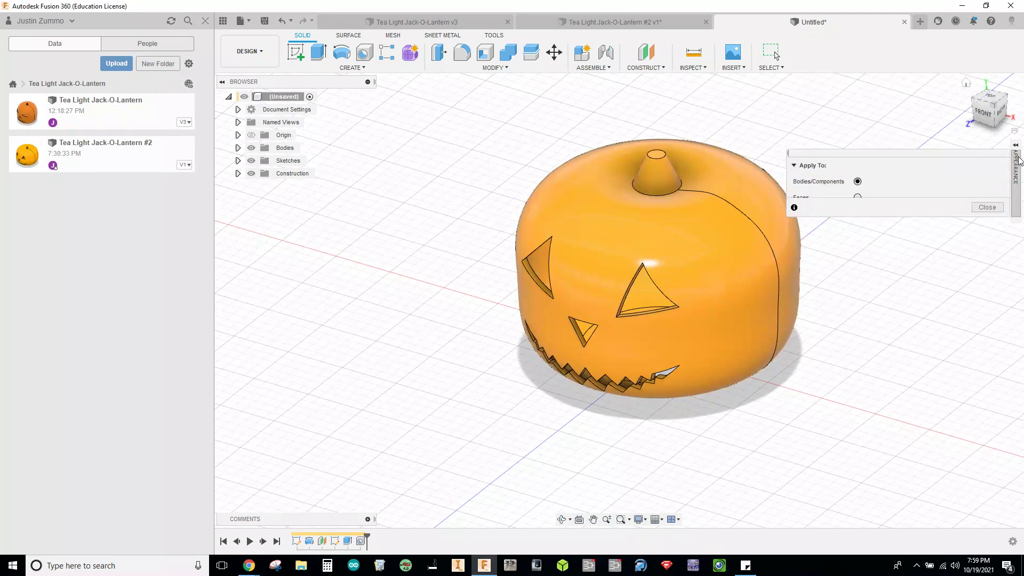
# - Switch the appearance target to faces and apply Brown Plastic to the stem's side and top faces
pyautogui.click(858, 198)
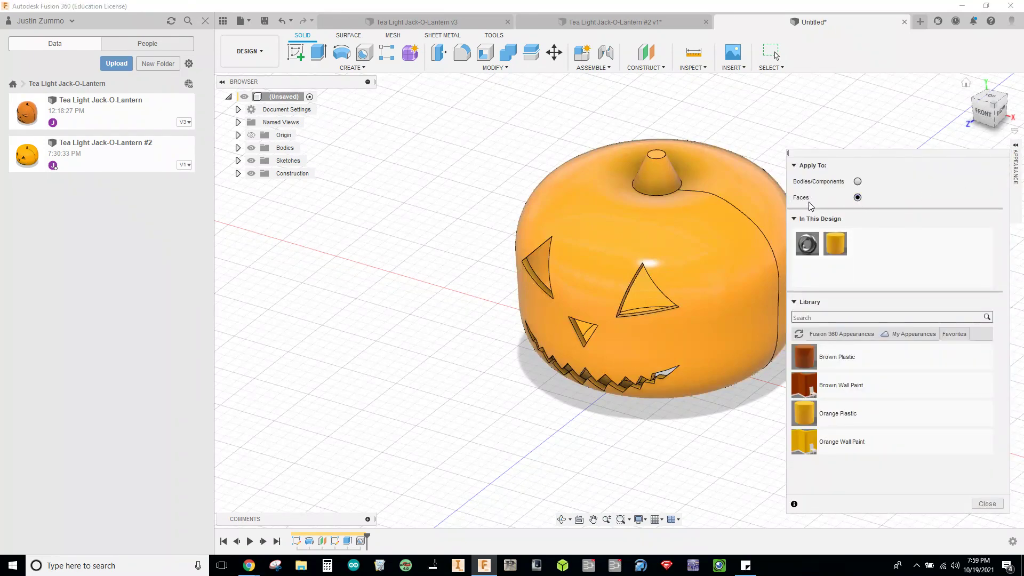
pyautogui.moveTo(867, 359); pyautogui.dragTo(663, 179)
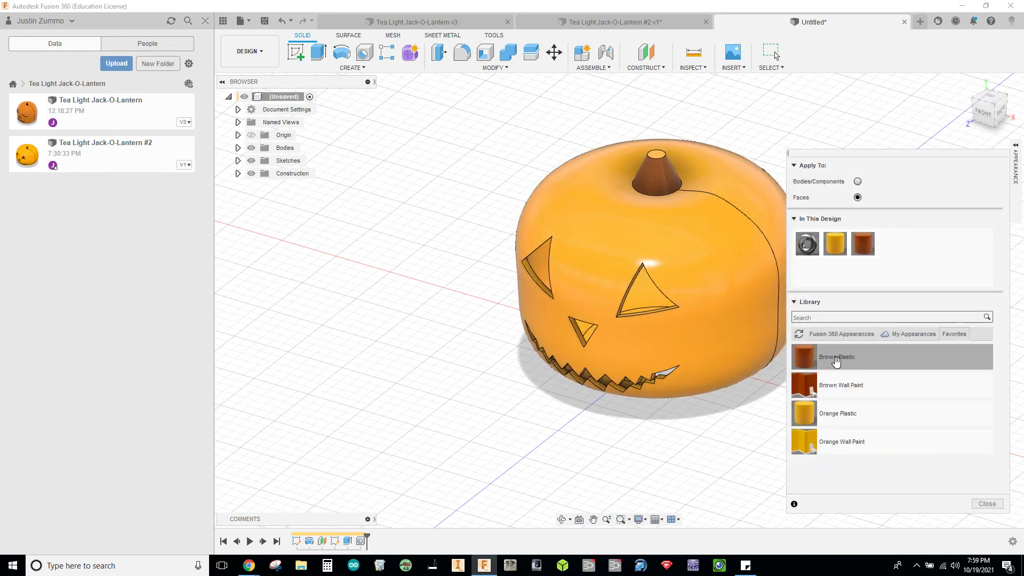
pyautogui.moveTo(835, 361); pyautogui.dragTo(657, 155)
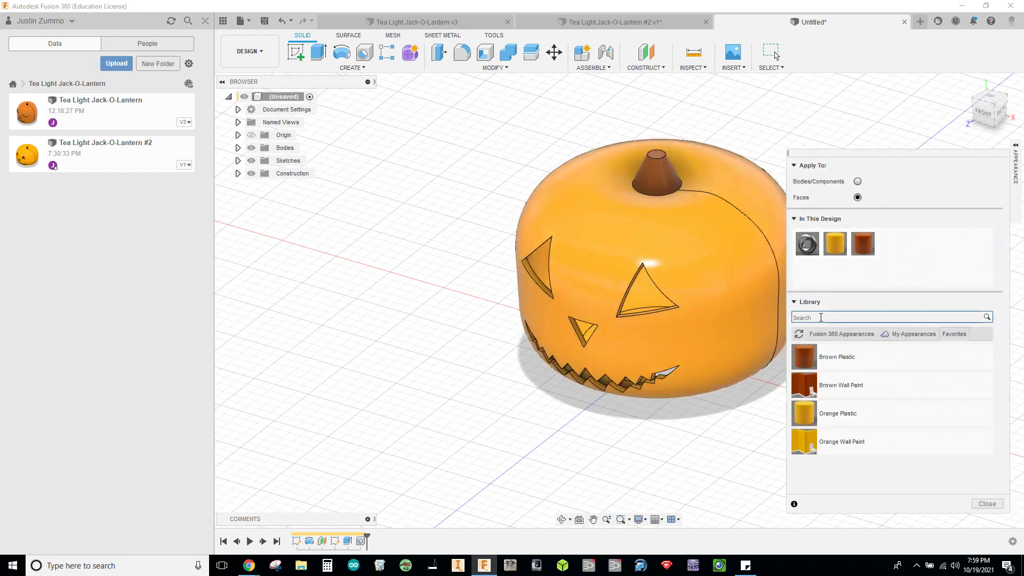
# - Search the appearance library for "black" and apply Plastic - Glossy (Black) to the pumpkin's inner face behind the eyes
pyautogui.click(821, 317)
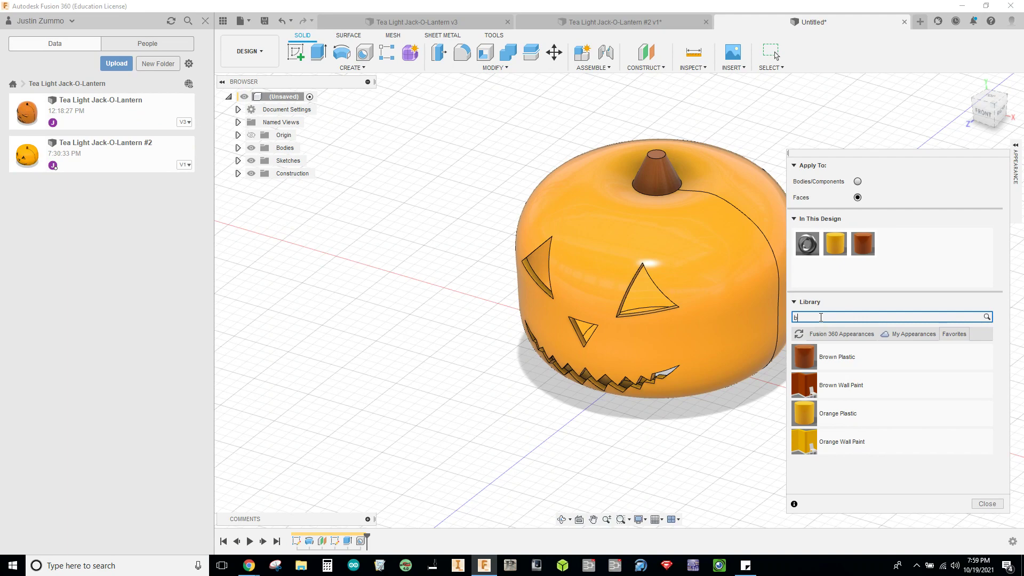
pyautogui.write('black')
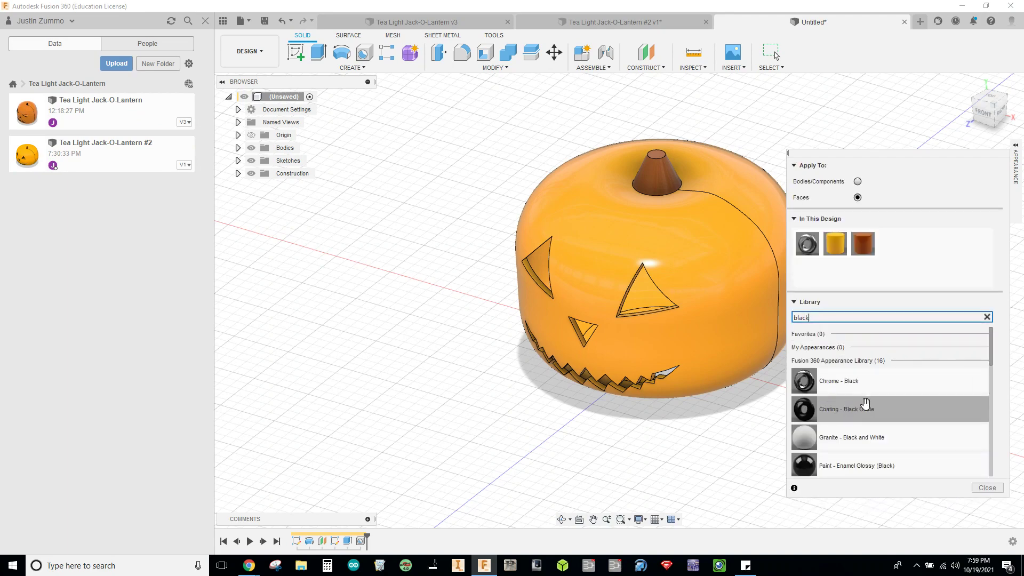
pyautogui.scroll(-3, 865, 404)
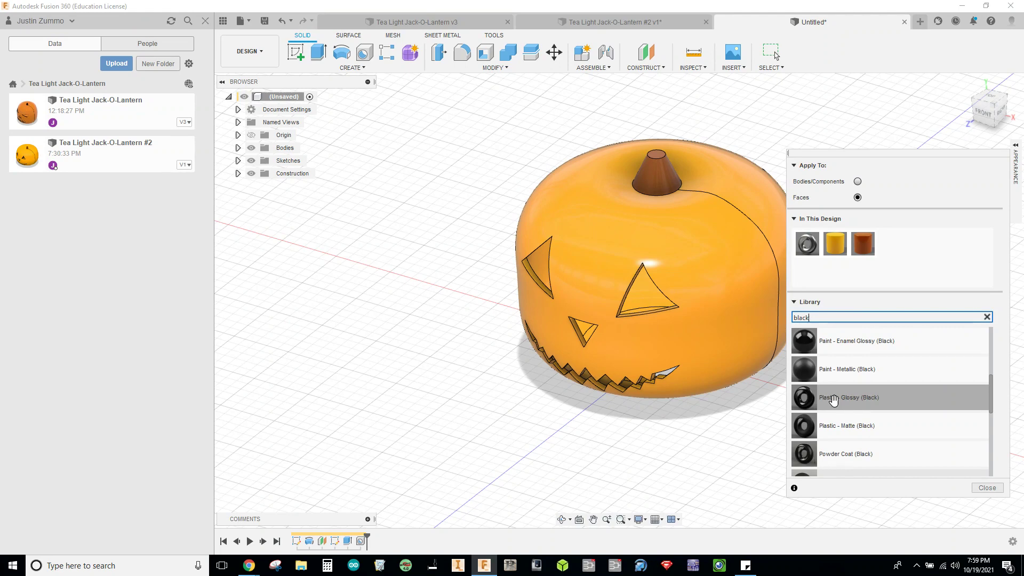
pyautogui.moveTo(840, 400); pyautogui.dragTo(640, 295)
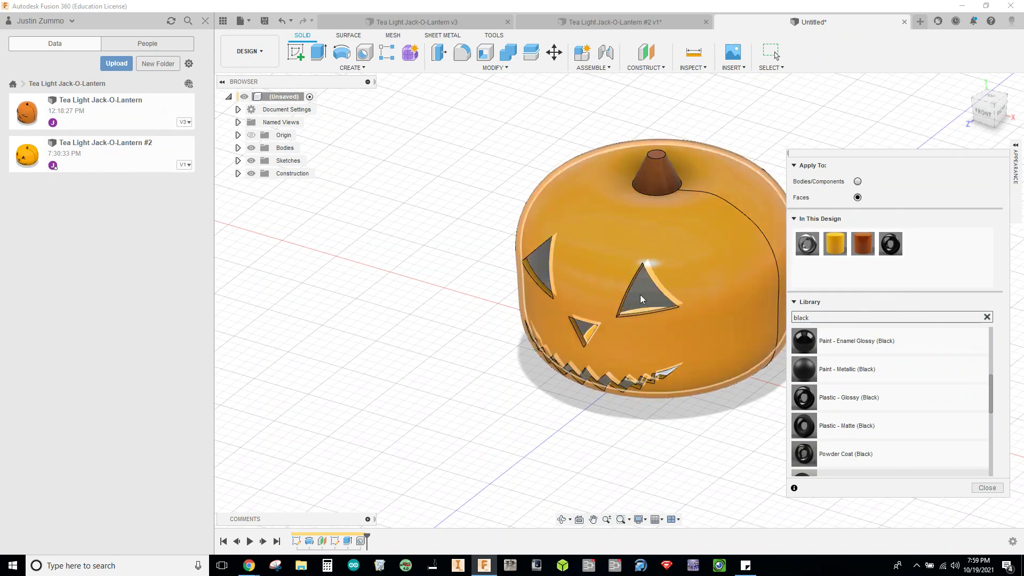
pyautogui.press('Escape')
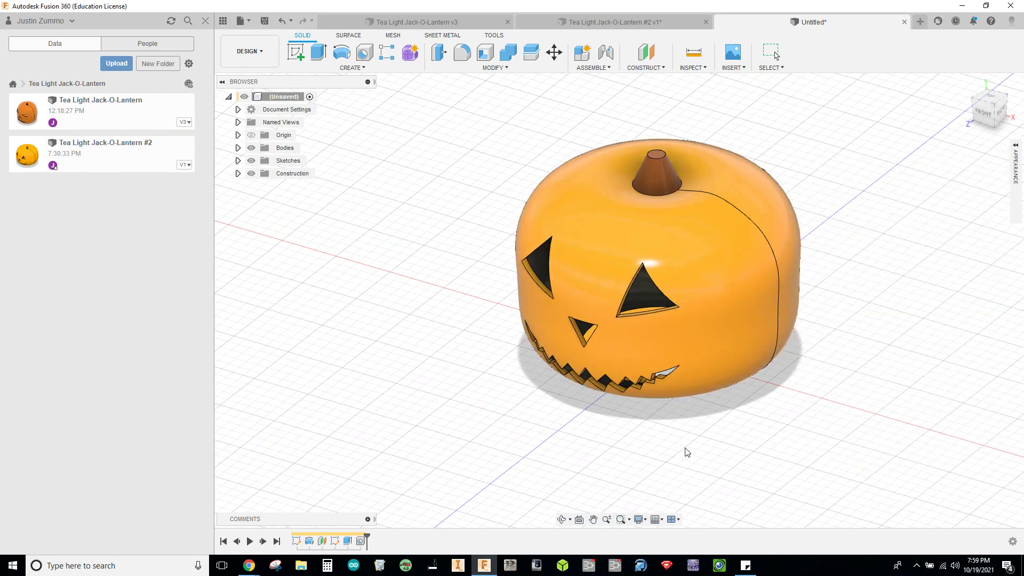
# - Apply Plastic - Glossy (Black) to the inner wall of the tea light hole on the pumpkin's underside
pyautogui.keyDown('shift'); pyautogui.moveTo(687, 452); pyautogui.dragTo(664, 398, button='middle'); pyautogui.keyUp('shift')
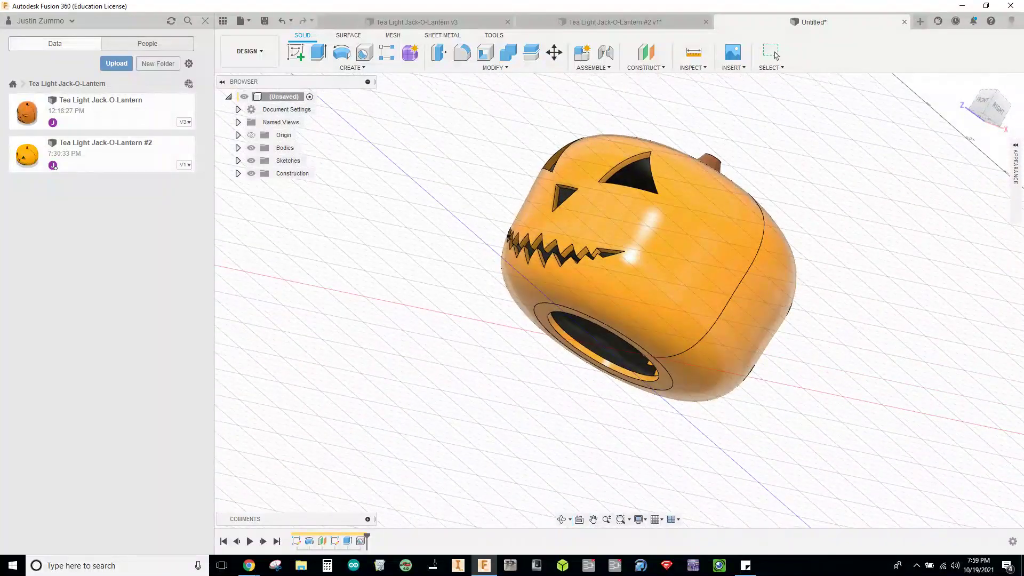
pyautogui.click(1015, 166)
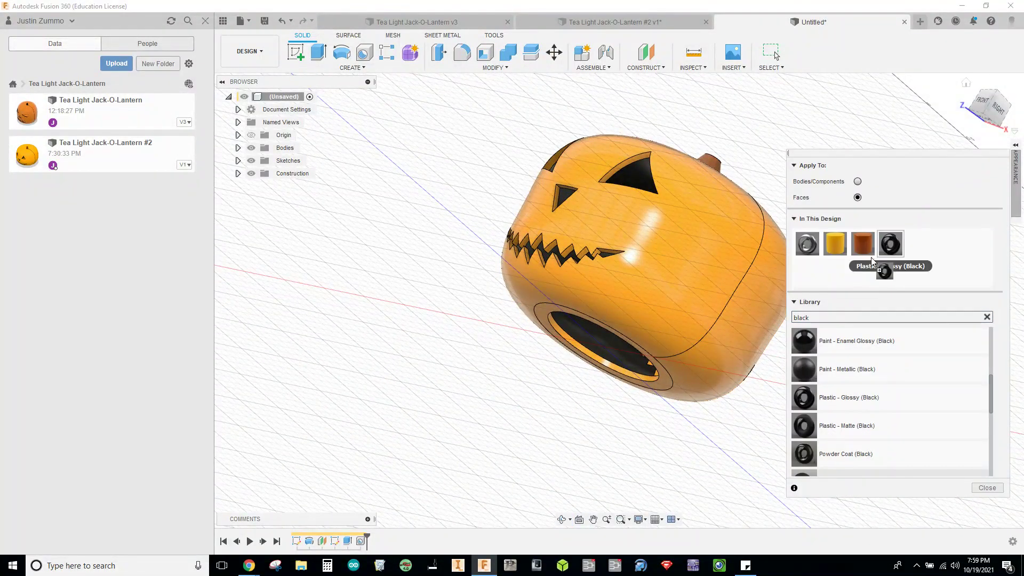
pyautogui.moveTo(890, 245); pyautogui.dragTo(567, 334)
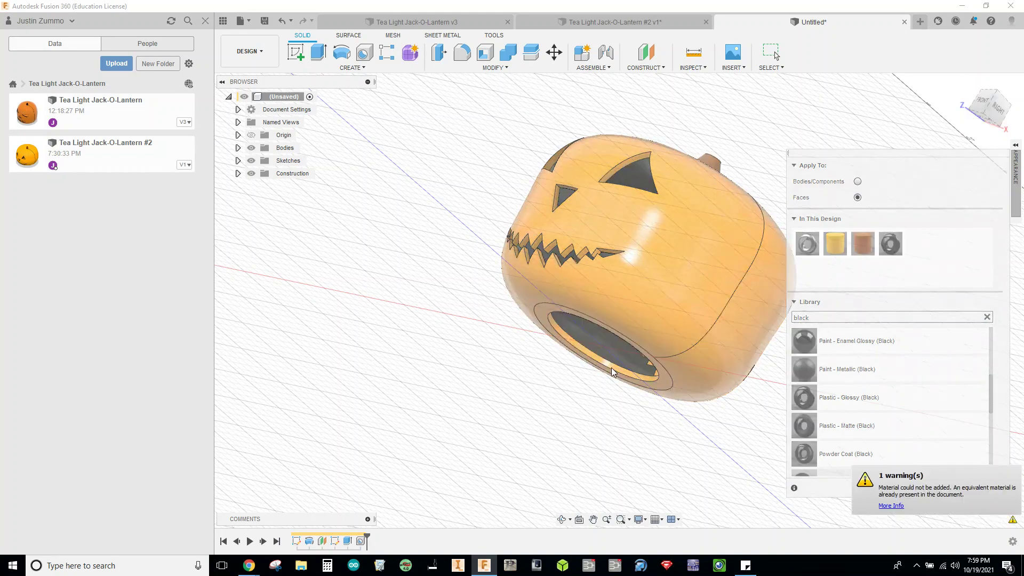
pyautogui.keyDown('shift'); pyautogui.moveTo(572, 370); pyautogui.dragTo(595, 378, button='middle'); pyautogui.keyUp('shift')
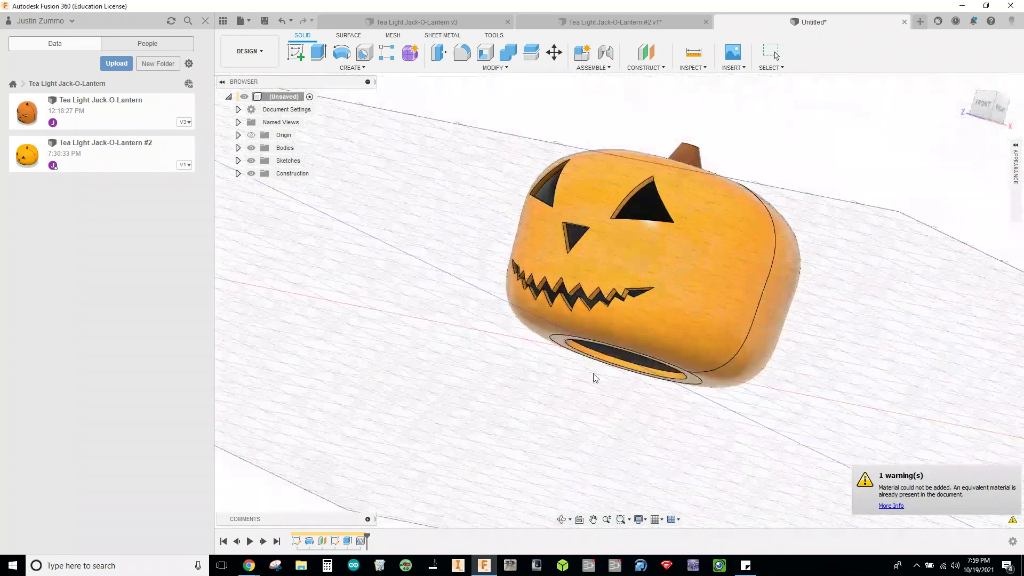
pyautogui.scroll(-2, 614, 360)
pyautogui.scroll(6, 618, 359)
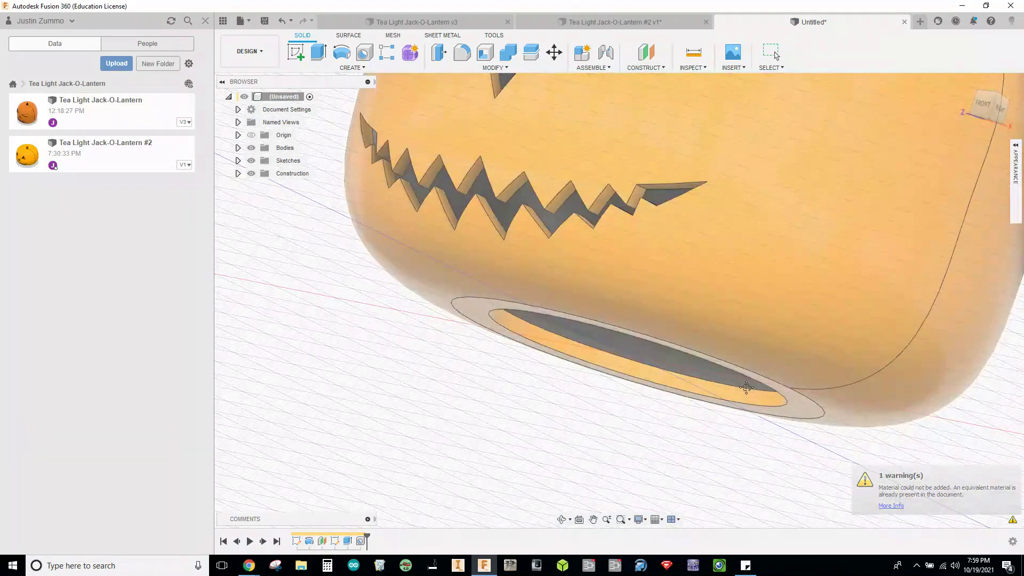
pyautogui.keyDown('shift'); pyautogui.moveTo(629, 434); pyautogui.dragTo(679, 423, button='middle'); pyautogui.keyUp('shift')
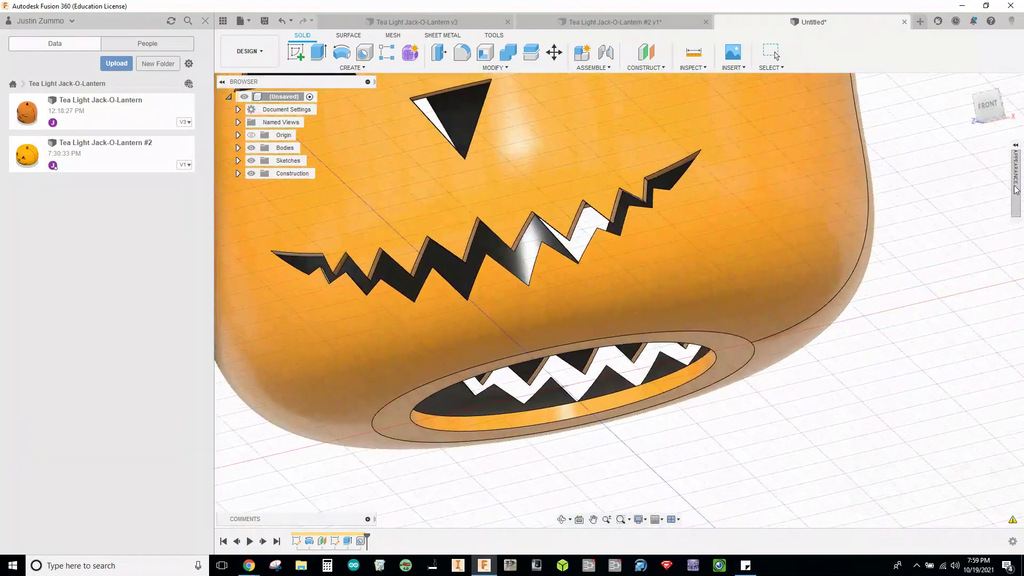
pyautogui.moveTo(1016, 190)
pyautogui.moveTo(890, 244); pyautogui.dragTo(676, 379)
pyautogui.scroll(-4, 677, 380)
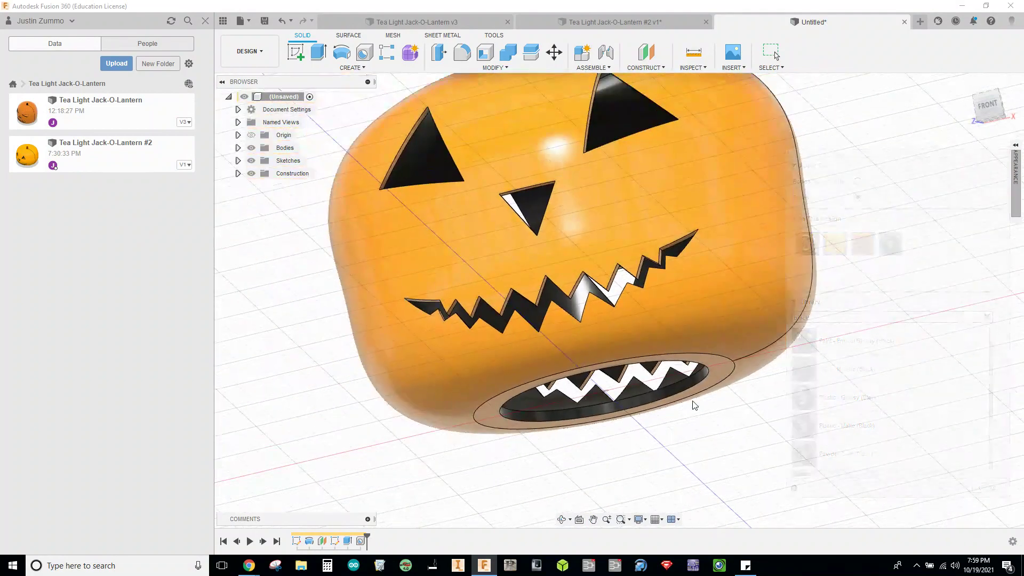
# - Try to apply Plastic - Glossy (Black) to the remaining interior face through the pumpkin's mouth opening
pyautogui.scroll(-3, 694, 405)
pyautogui.keyDown('shift'); pyautogui.moveTo(692, 364); pyautogui.dragTo(684, 387, button='middle'); pyautogui.keyUp('shift')
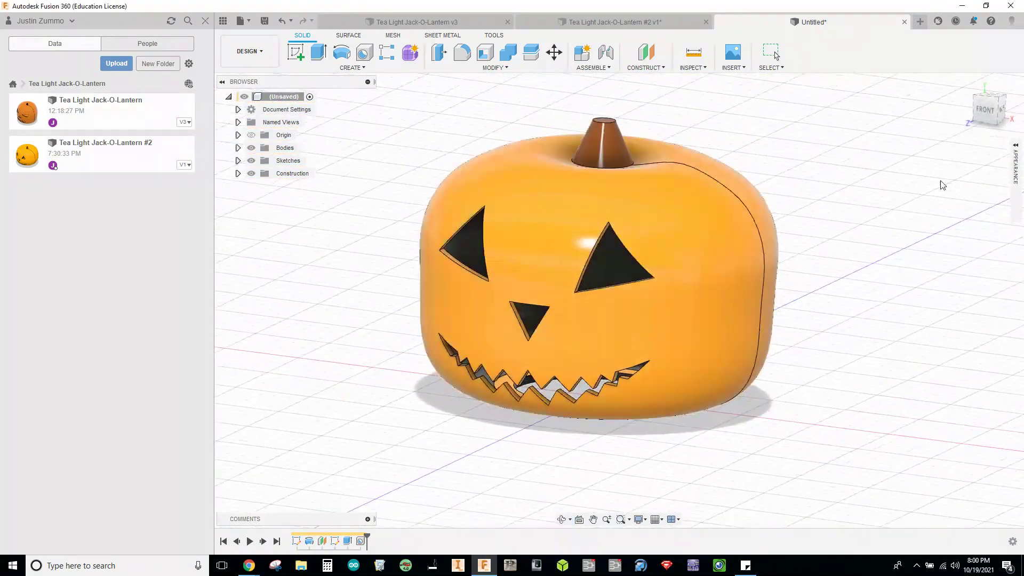
pyautogui.moveTo(1016, 182)
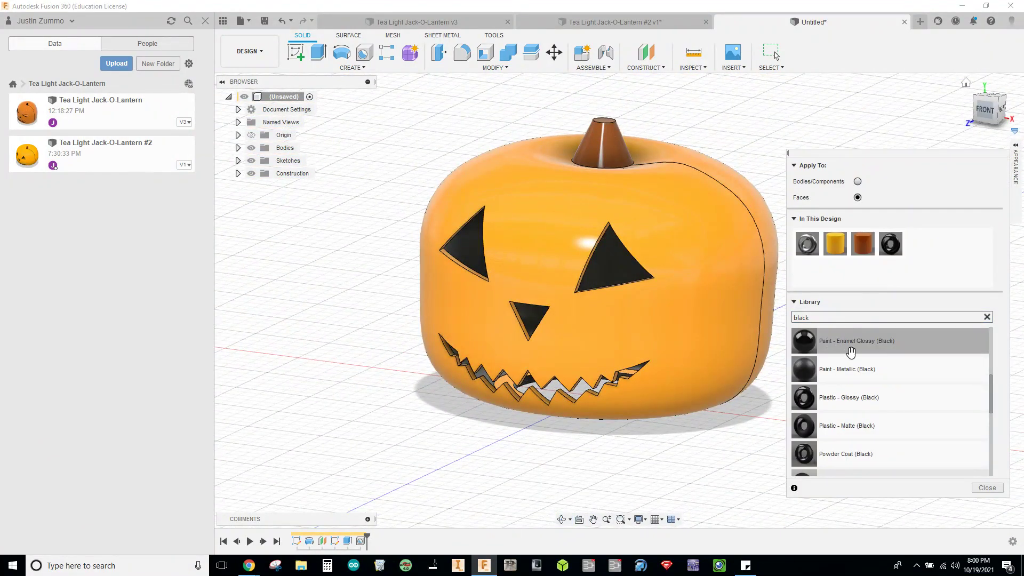
pyautogui.moveTo(890, 244); pyautogui.dragTo(627, 370)
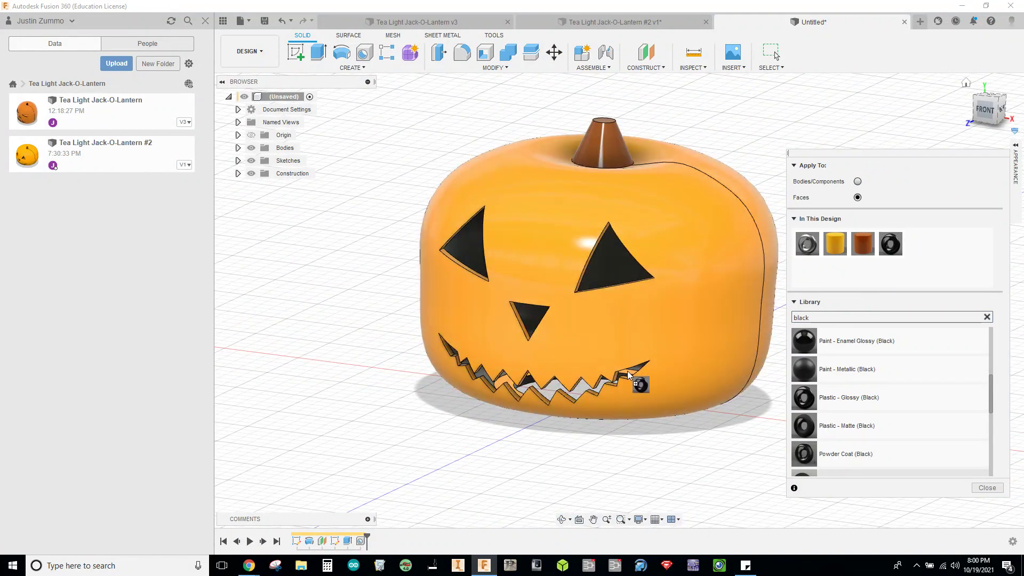
pyautogui.moveTo(505, 385); pyautogui.dragTo(550, 377)
# - Apply Plastic - Glossy (Black) to the ring-shaped inner floor visible through the eye opening, and inspect the pumpkin from the front
pyautogui.moveTo(652, 302)
pyautogui.keyDown('shift'); pyautogui.mouseDown(button='middle')
pyautogui.moveTo(636, 326)
pyautogui.moveTo(627, 321)
pyautogui.mouseUp(button='middle'); pyautogui.keyUp('shift')
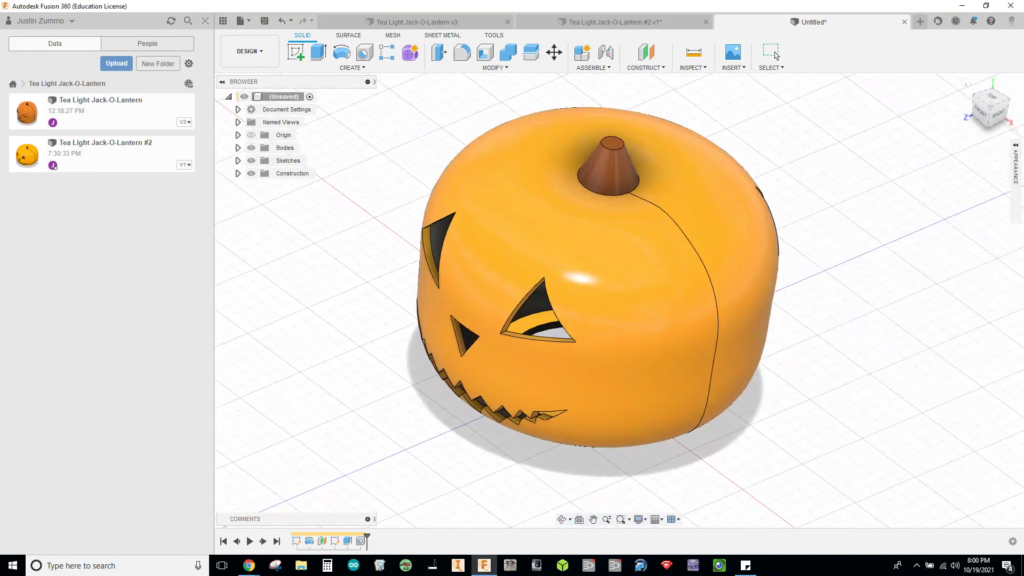
pyautogui.moveTo(1016, 184)
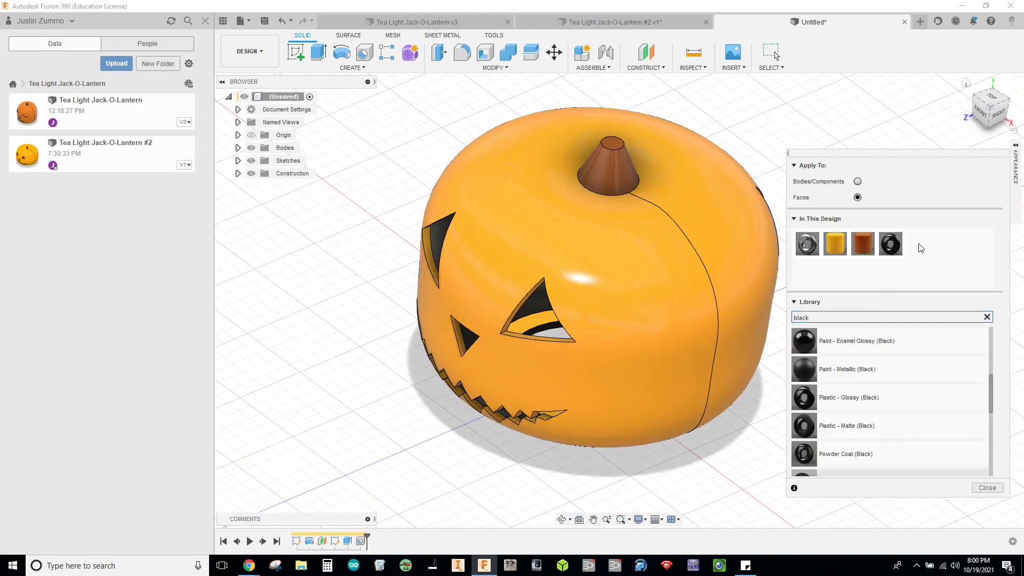
pyautogui.moveTo(890, 243); pyautogui.dragTo(536, 318)
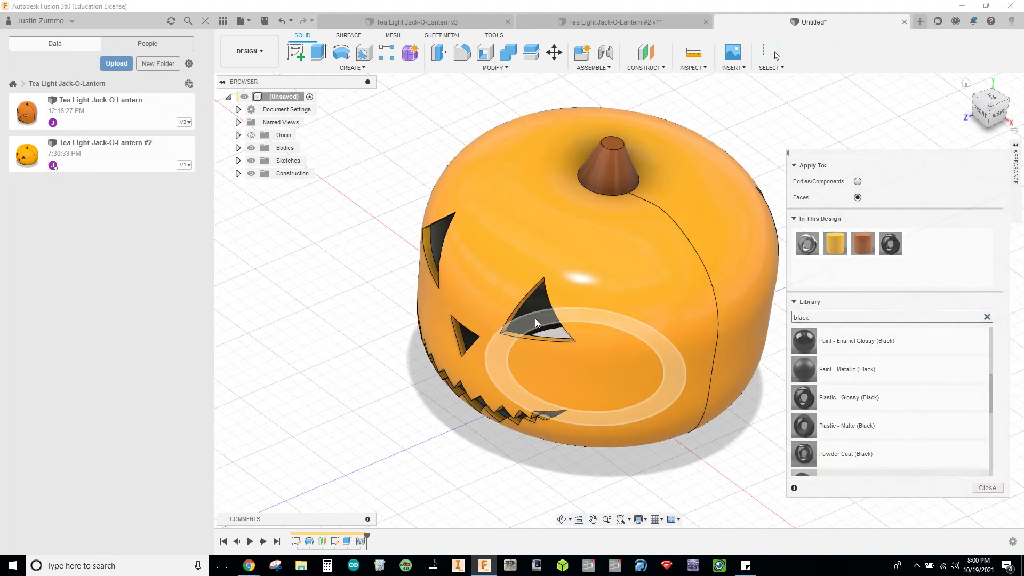
pyautogui.scroll(-2, 461, 338)
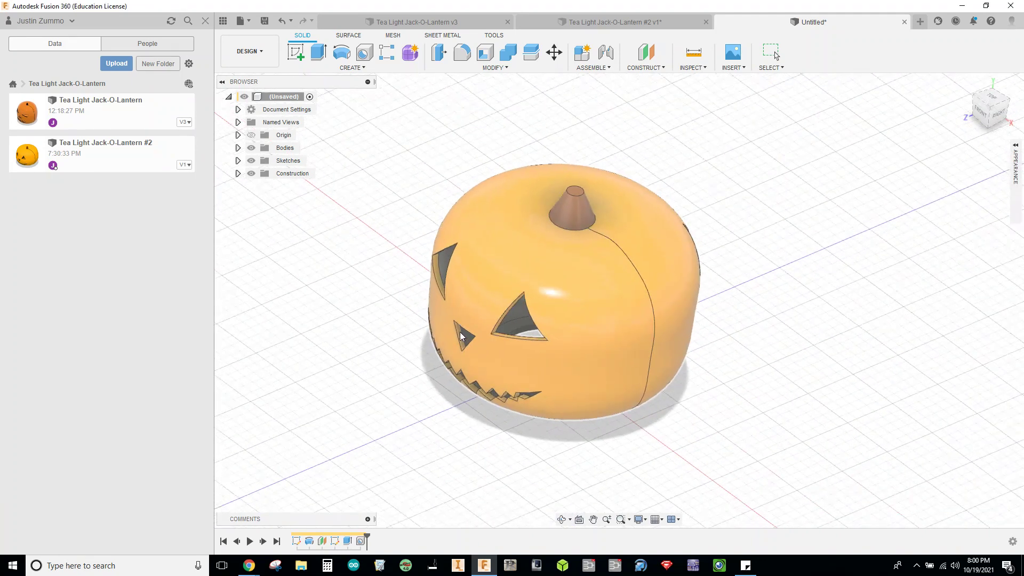
pyautogui.scroll(5, 460, 333)
pyautogui.scroll(-2, 460, 326)
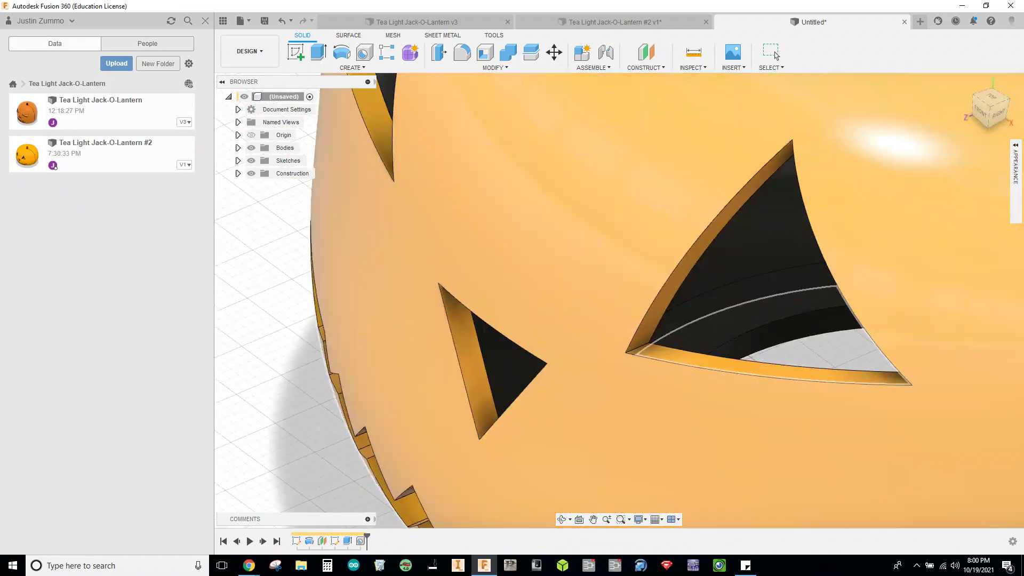
pyautogui.scroll(-5, 439, 342)
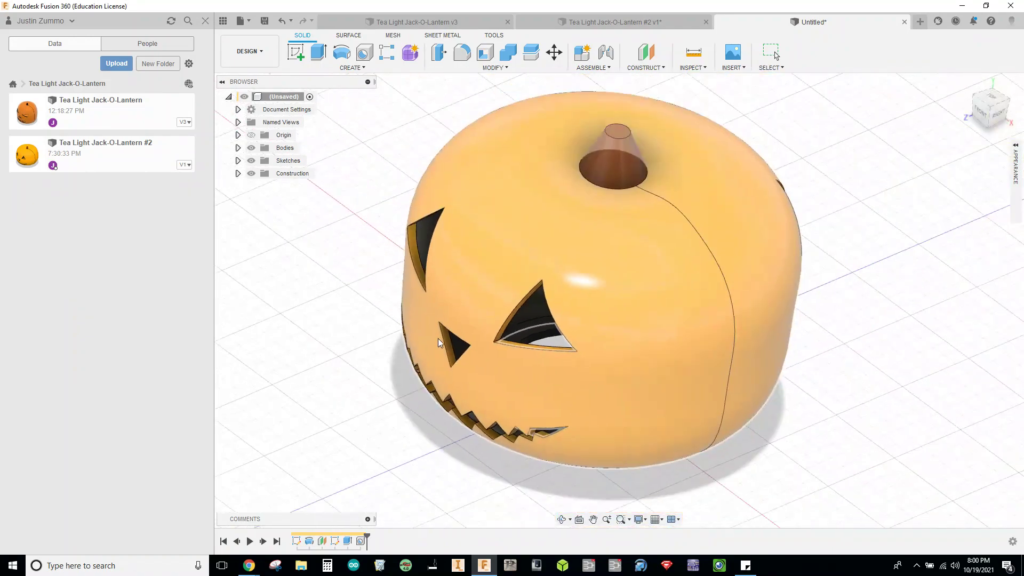
pyautogui.keyDown('shift'); pyautogui.moveTo(339, 339); pyautogui.dragTo(396, 306, button='middle'); pyautogui.keyUp('shift')
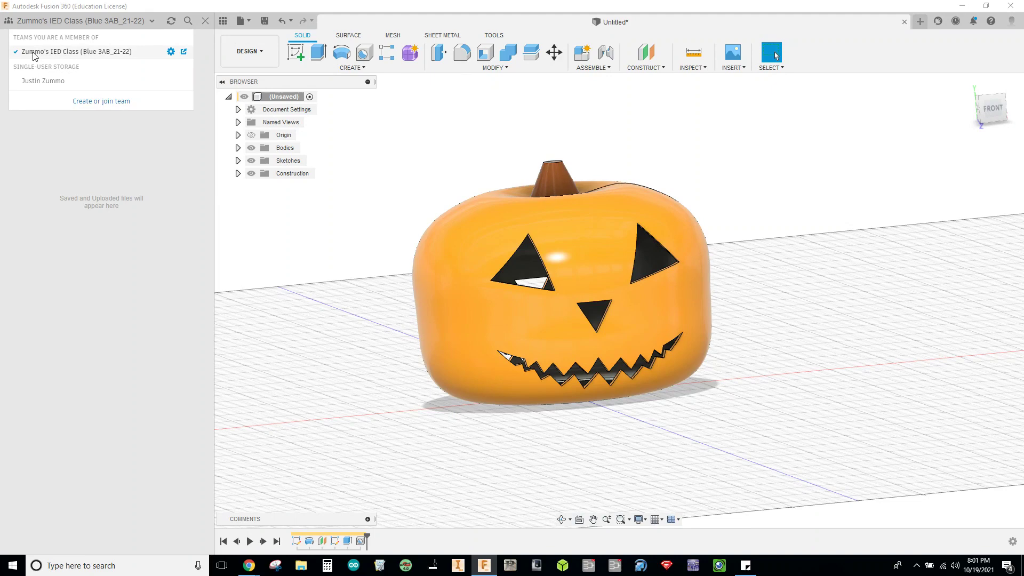
# - Choose the IED Class (Blue 3AB_21-22) team as the active storage and return to its Tea Light Jack-O-Lantern project
pyautogui.click(63, 55)
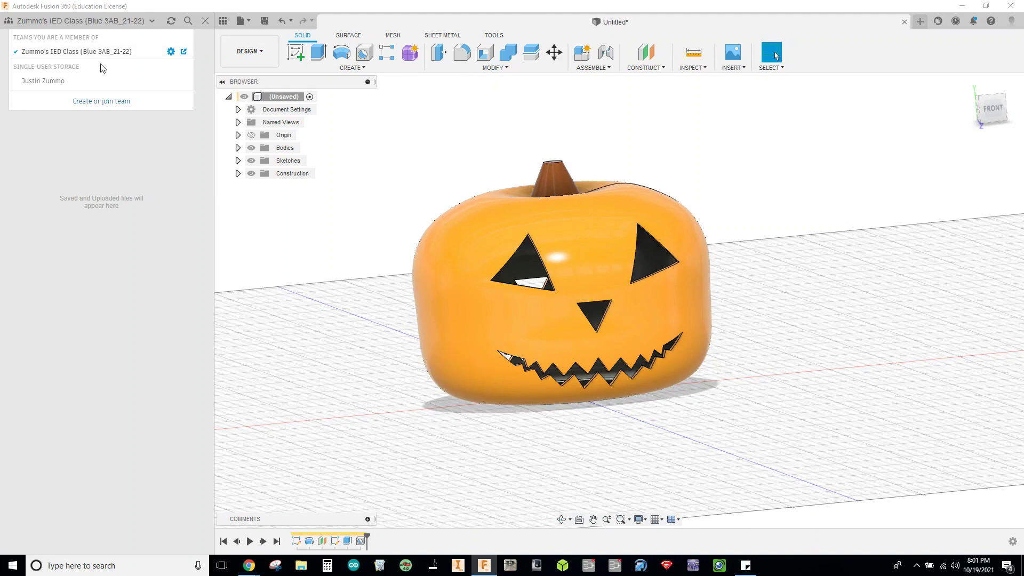
pyautogui.click(131, 21)
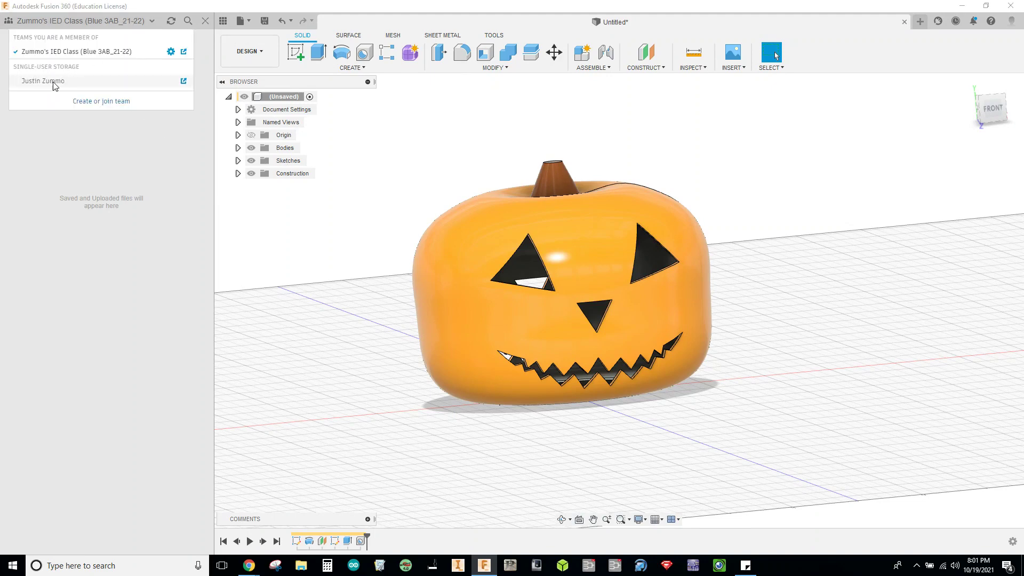
pyautogui.click(95, 149)
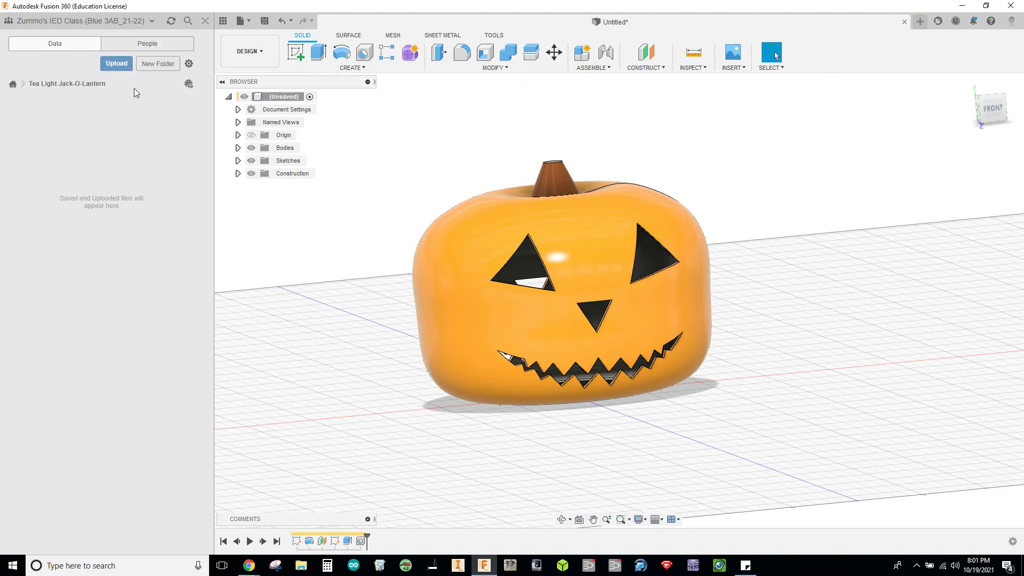
# - Save the design to the Tea Light Jack-O-Lantern project, named with the student's full name followed by _JackOLantern
pyautogui.click(243, 21)
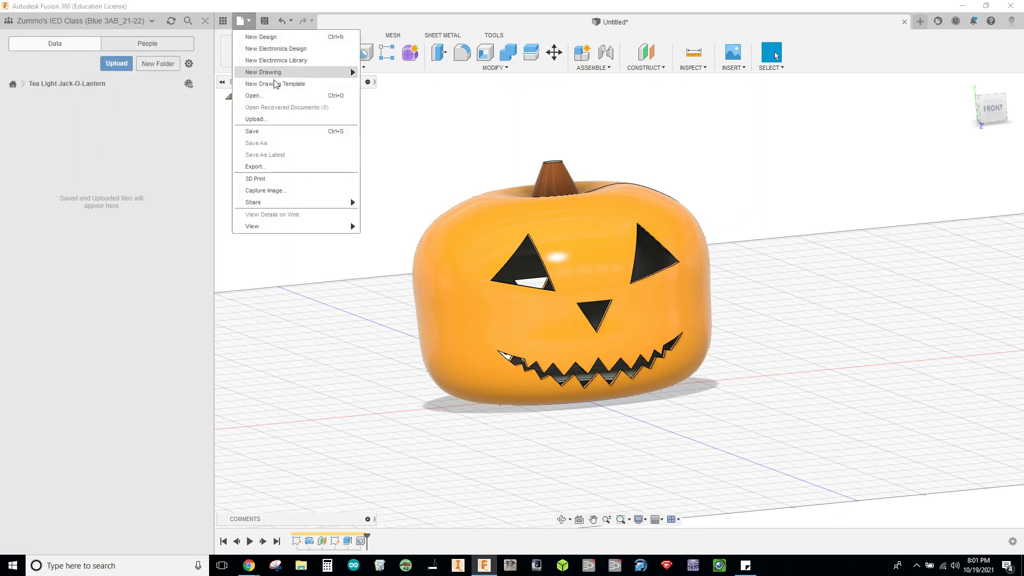
pyautogui.click(274, 133)
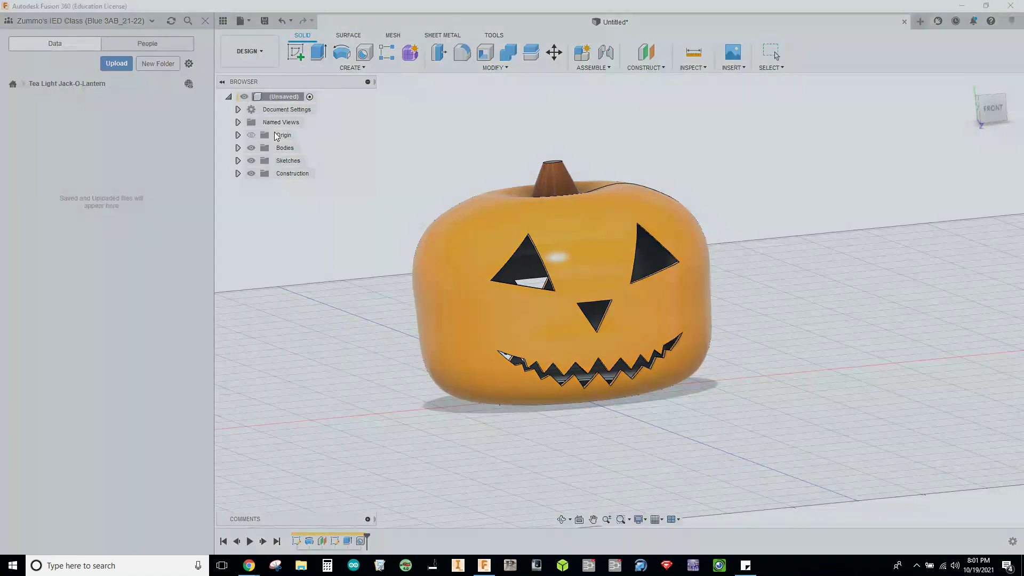
pyautogui.click(686, 143)
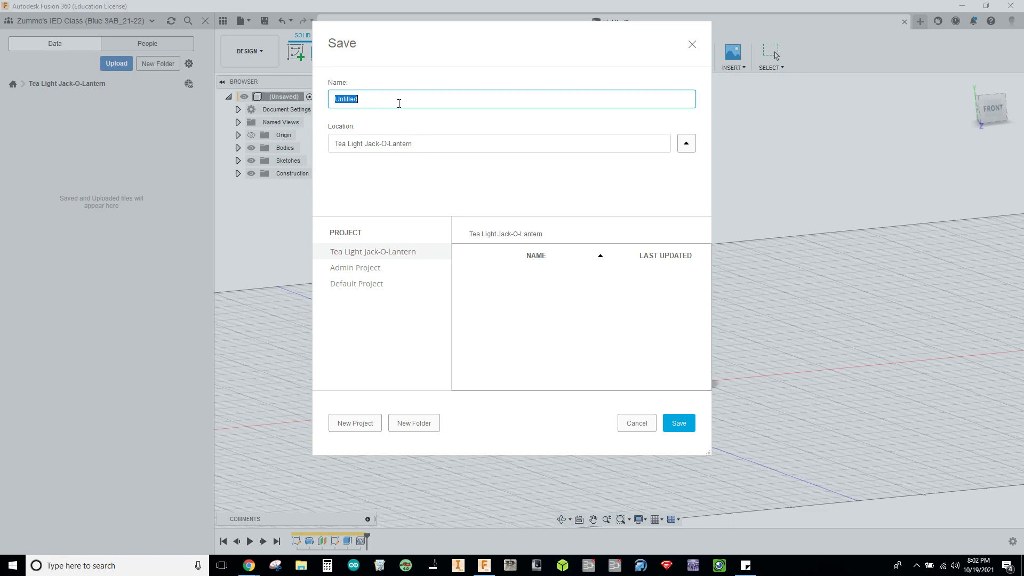
pyautogui.write('JU')
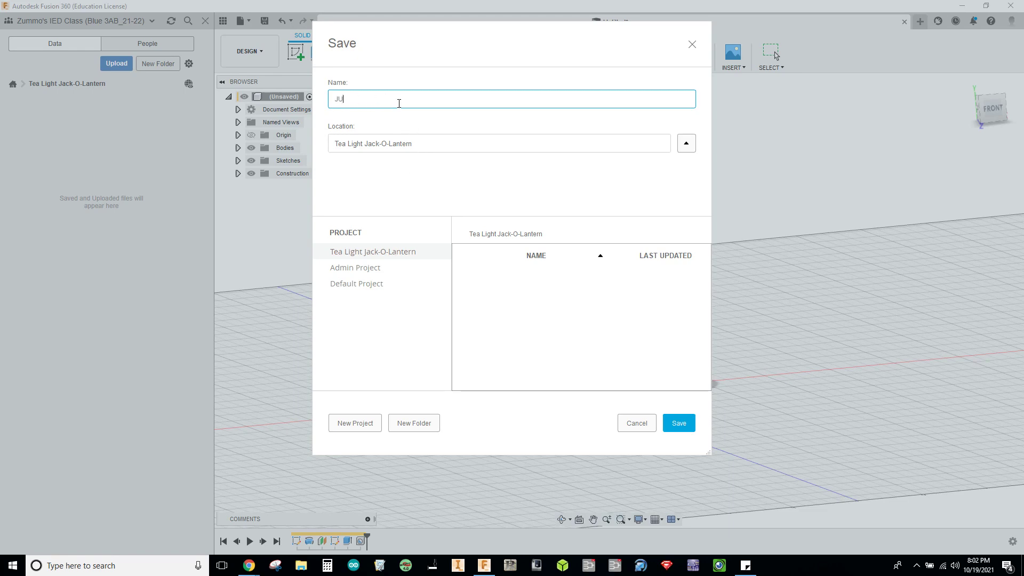
pyautogui.press('BackSpace')
pyautogui.press('BackSpace')
pyautogui.press('BackSpace')
pyautogui.press('BackSpace')
pyautogui.click(678, 423)
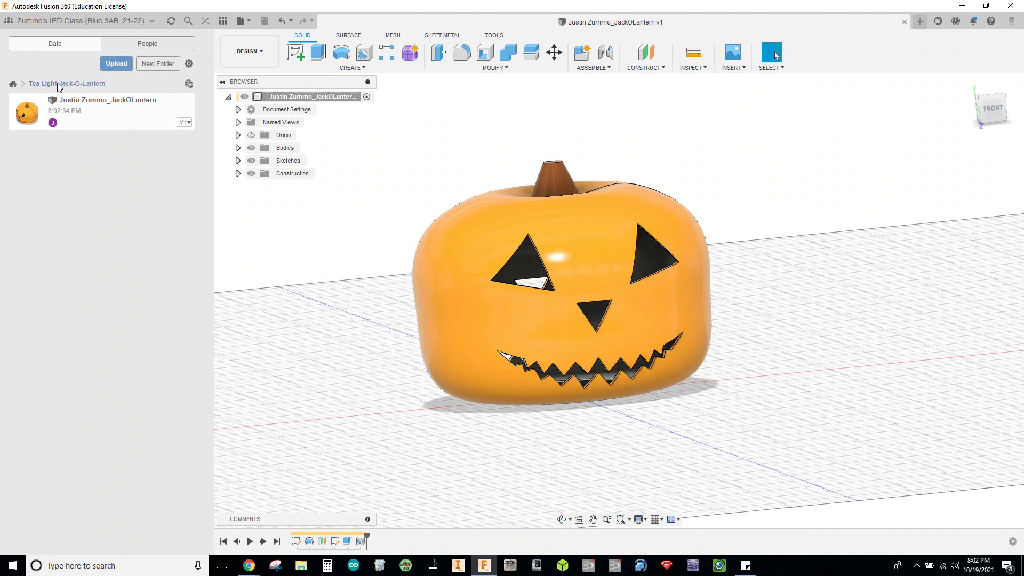
# - Rename the Tea Light Jack-O-Lantern project as "Tea Light Jack-O-Lantern Turn-In Folder" and open it
pyautogui.click(13, 86)
pyautogui.rightClick(115, 89)
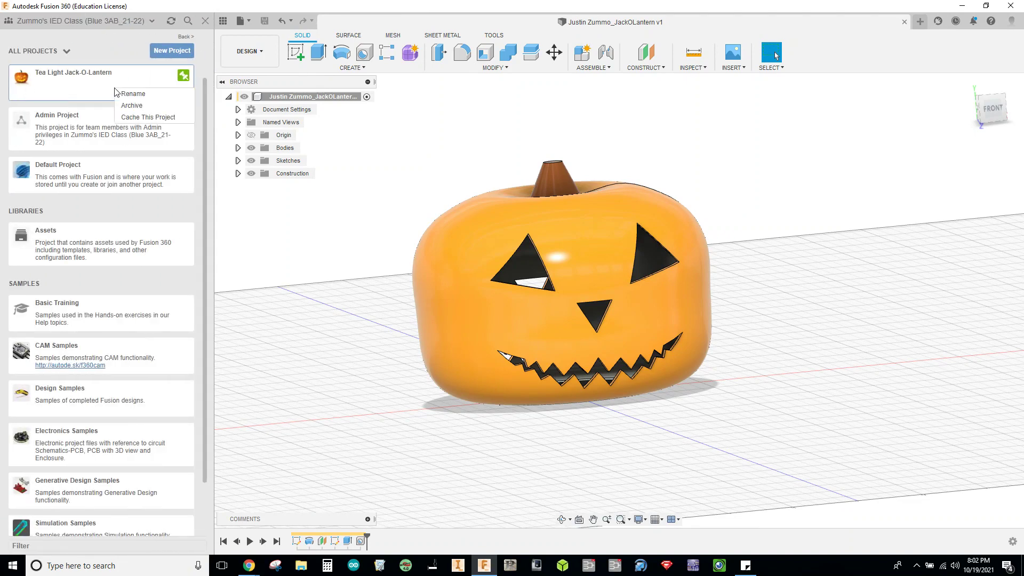
pyautogui.click(135, 96)
pyautogui.click(122, 75)
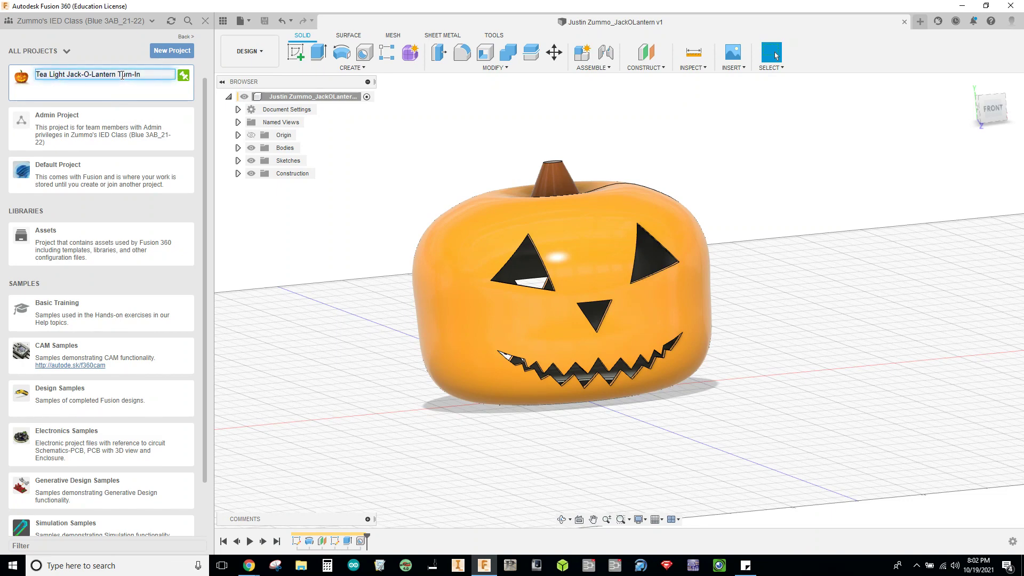
pyautogui.write('Folder')
pyautogui.press('Return')
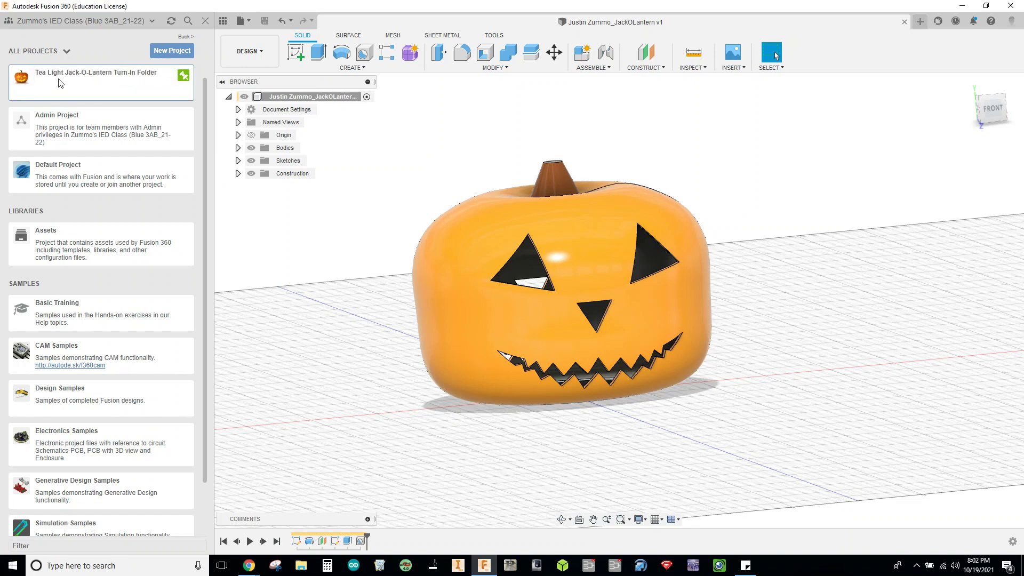
pyautogui.click(120, 78)
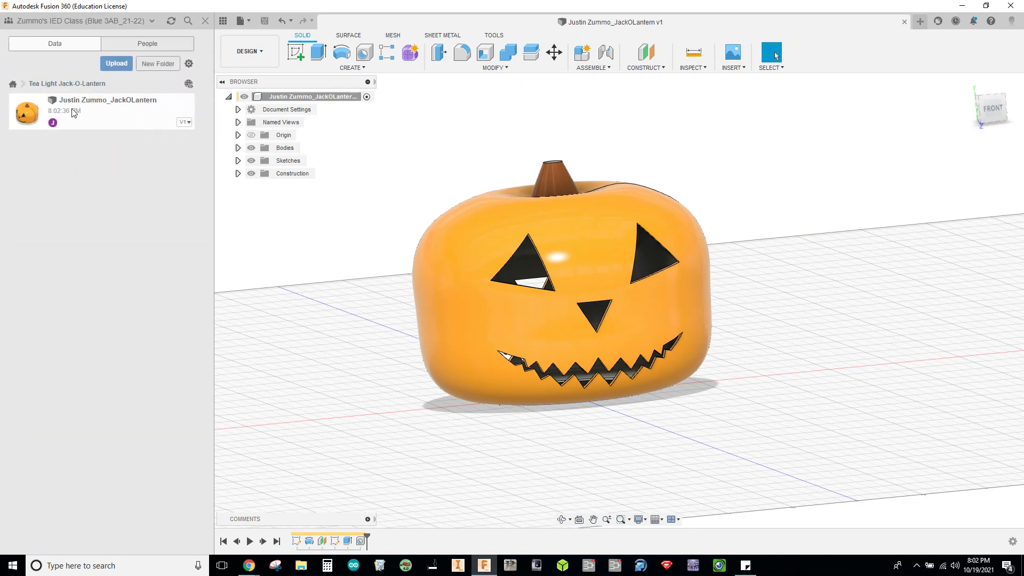